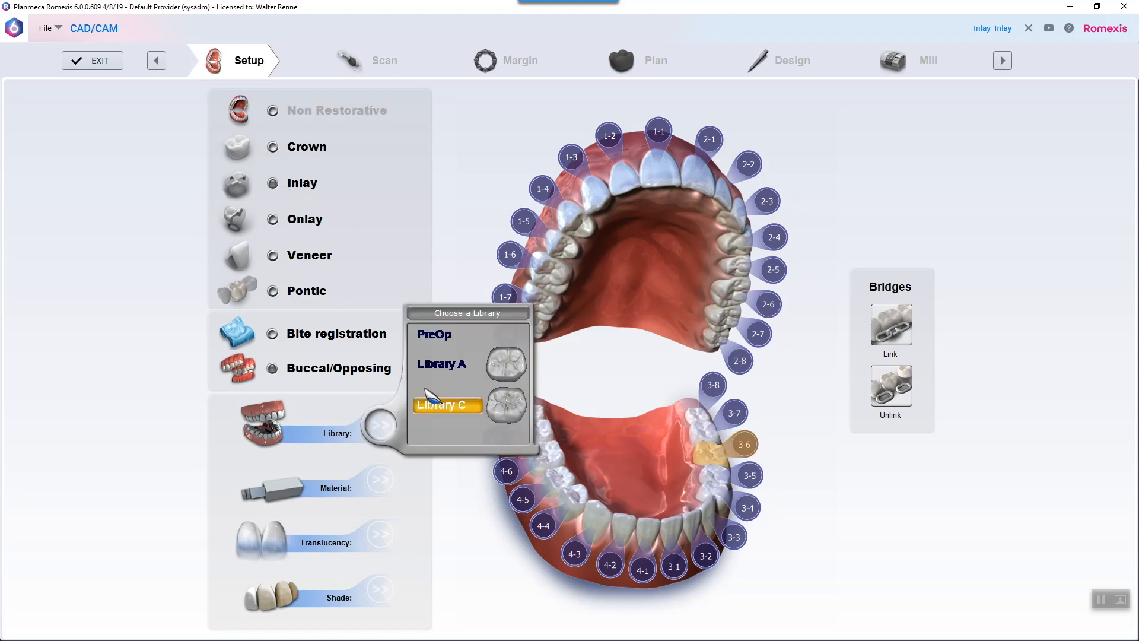
Set the tooth 3-6 inlay to Library A, IPS e.max CAD material and HT translucency, and pick a shade
mouse_move(381, 491)
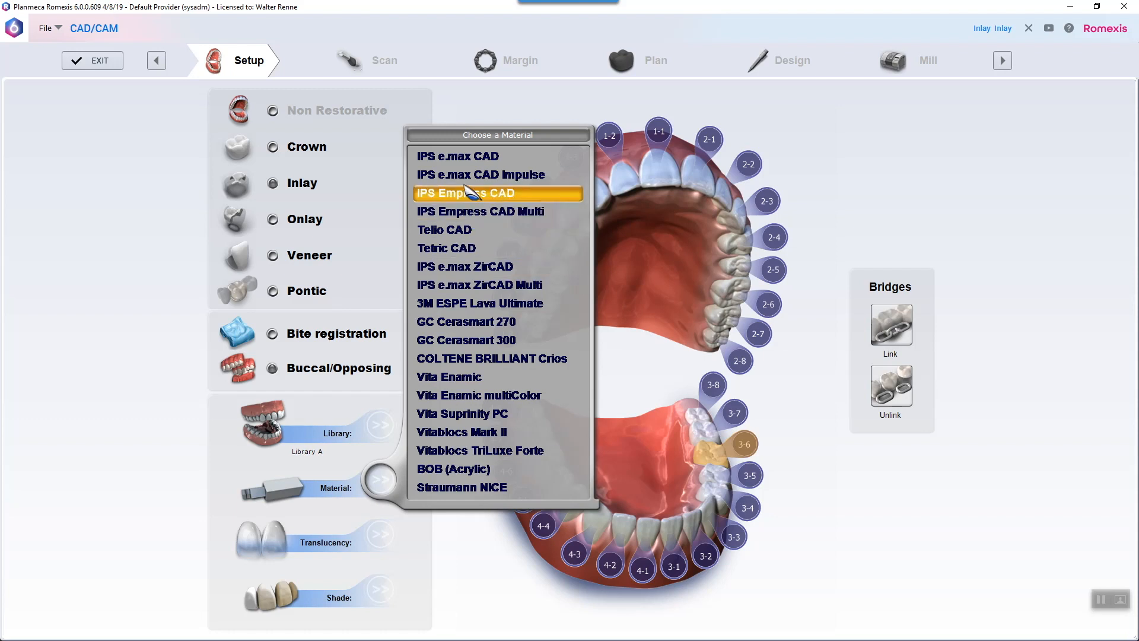
left_click(469, 155)
mouse_move(393, 538)
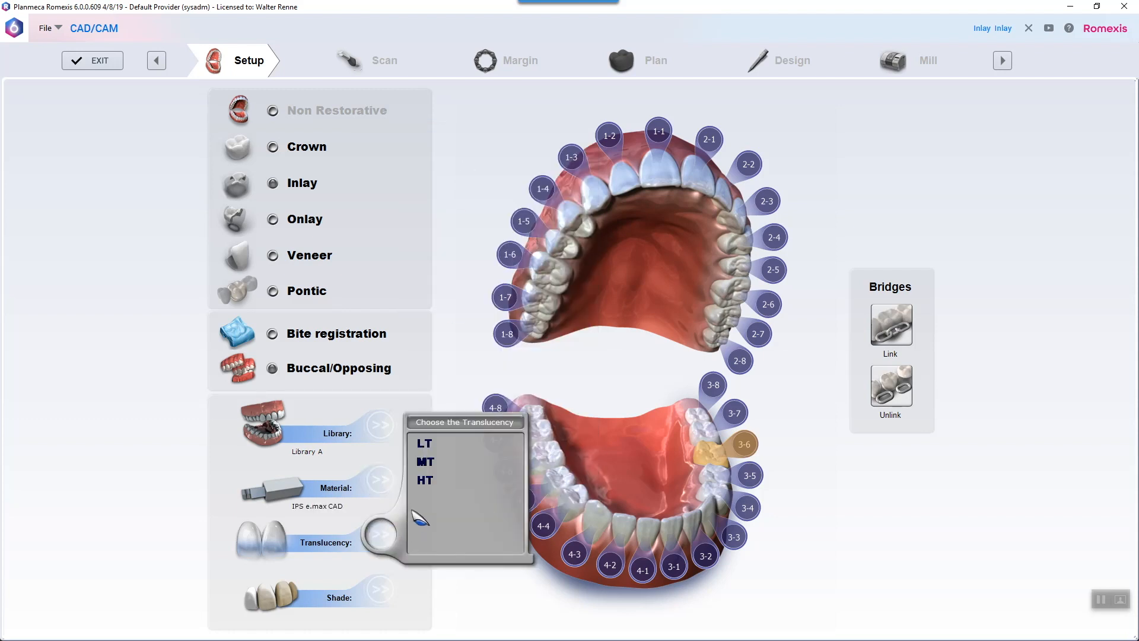
left_click(425, 480)
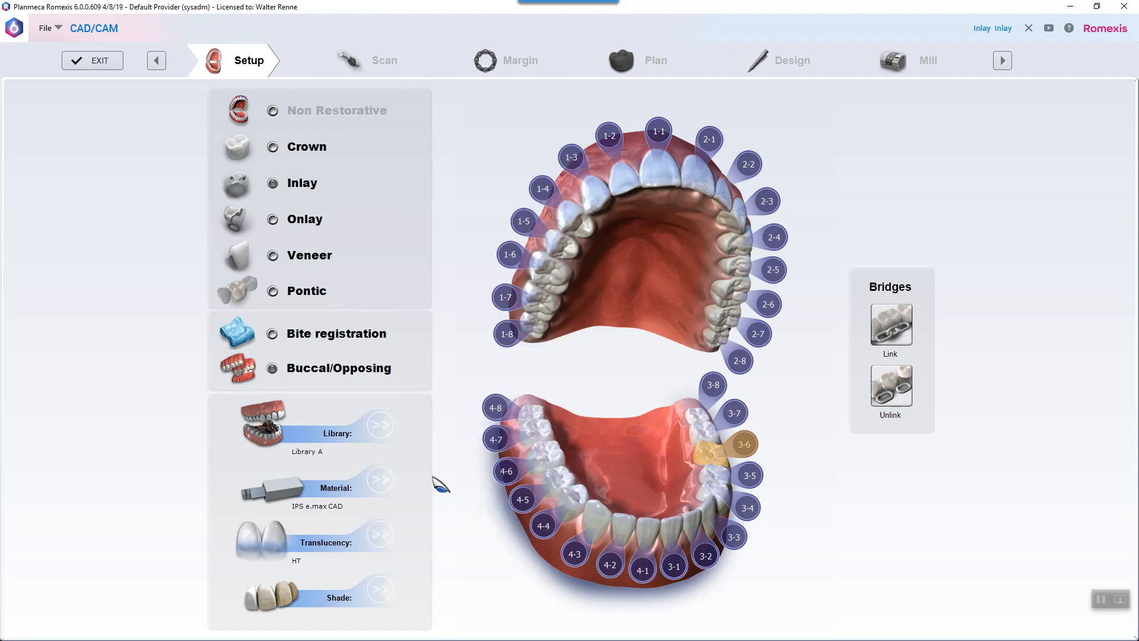
mouse_move(394, 585)
left_click(436, 246)
Generate the lower arch model in the Scan stage and inspect the preparation with the ICE view on and off
left_click(395, 70)
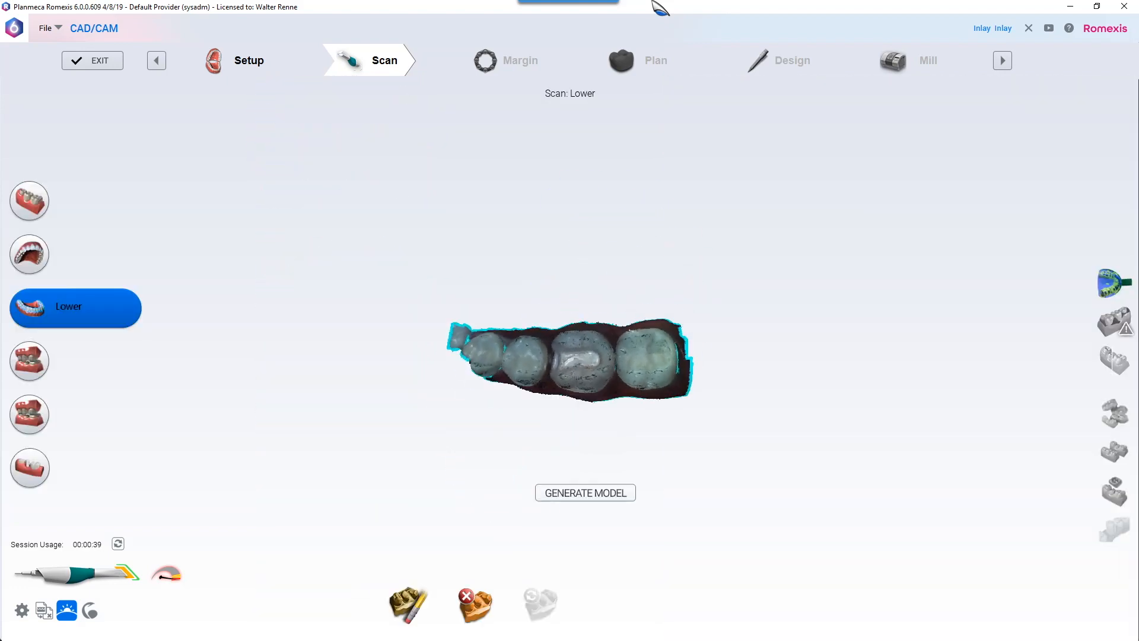
left_click(586, 492)
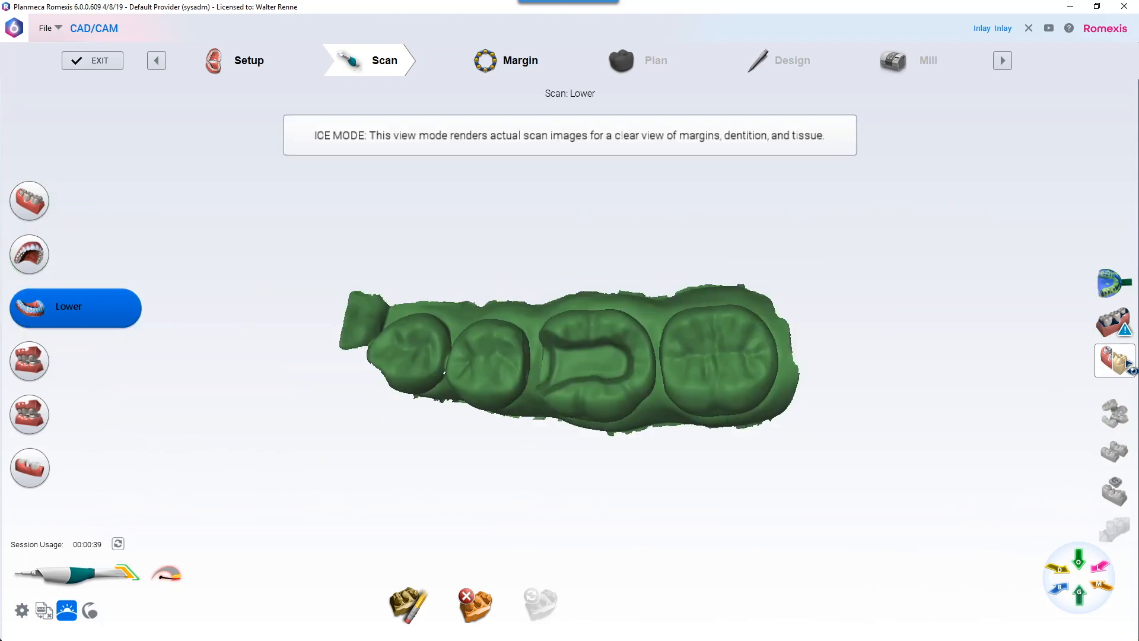
left_click(1117, 360)
mouse_move(763, 450)
right_mouse_down()
mouse_move(768, 404)
mouse_move(768, 500)
mouse_move(774, 453)
right_mouse_up()
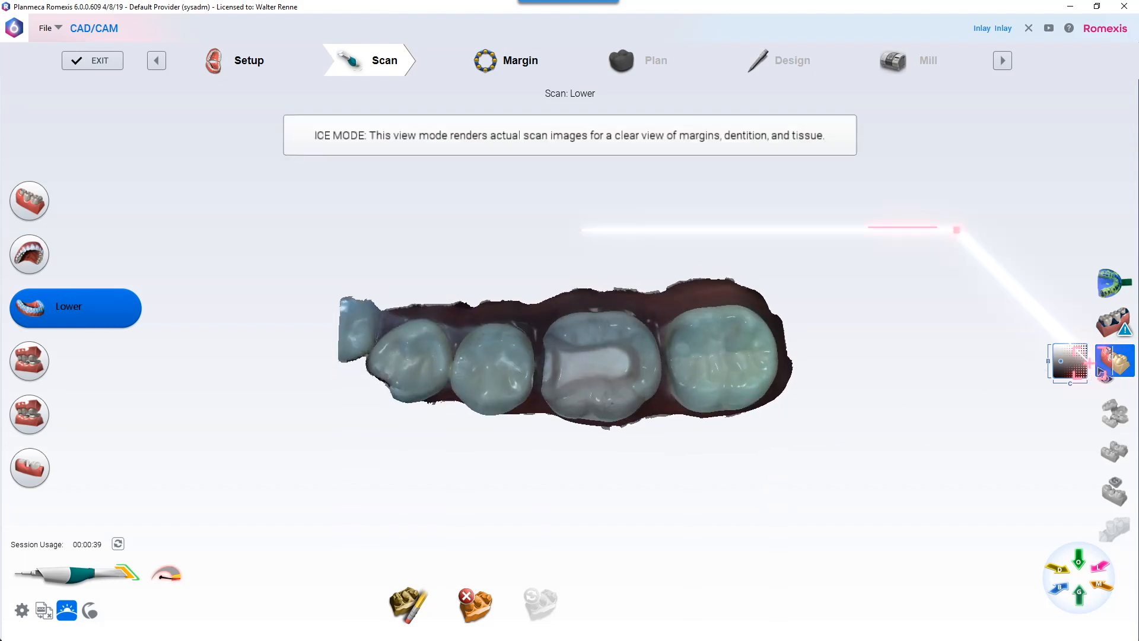
left_click(1100, 371)
Generate the upper arch model and inspect the buccal surfaces of its scan
left_click(37, 265)
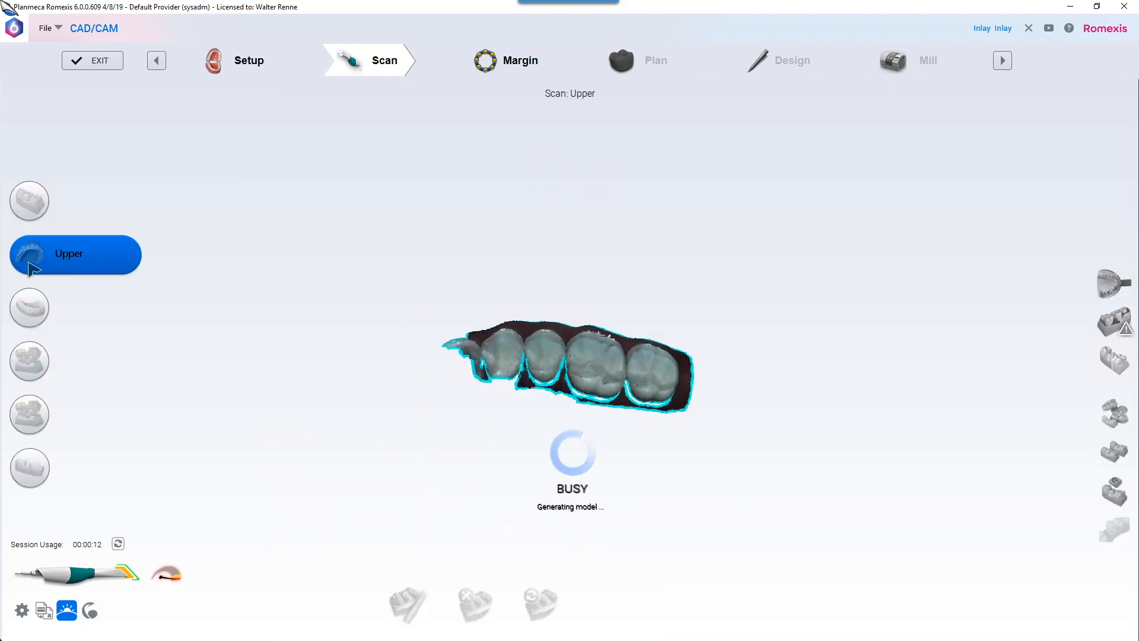
right_click_drag(588, 416, 650, 490)
scroll(622, 352, "up", 5)
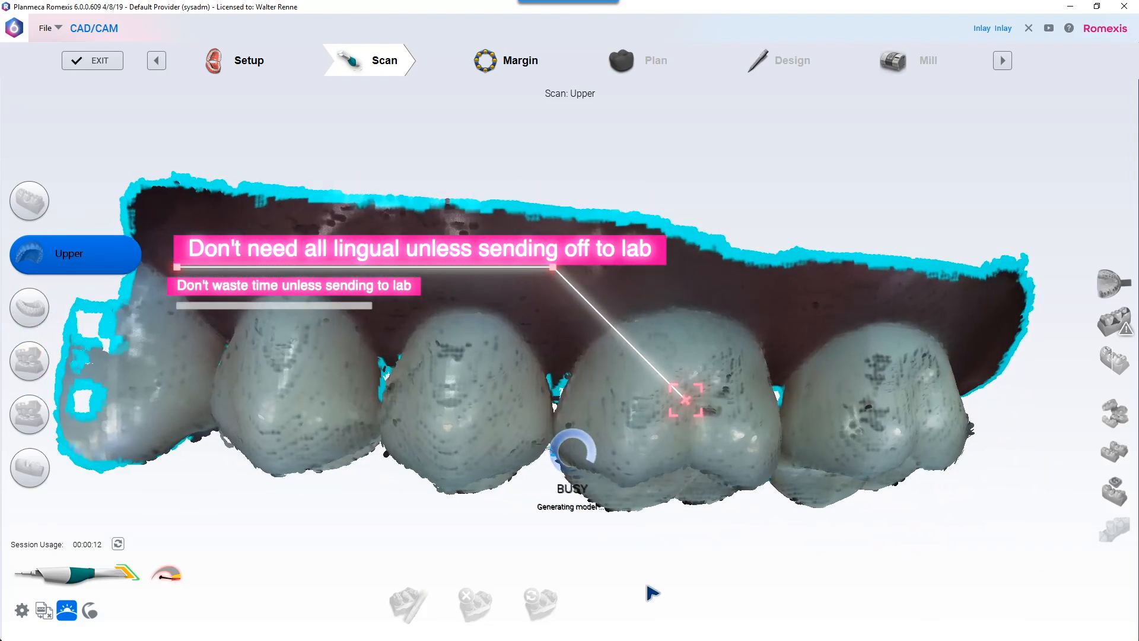
scroll(651, 590, "down", 5)
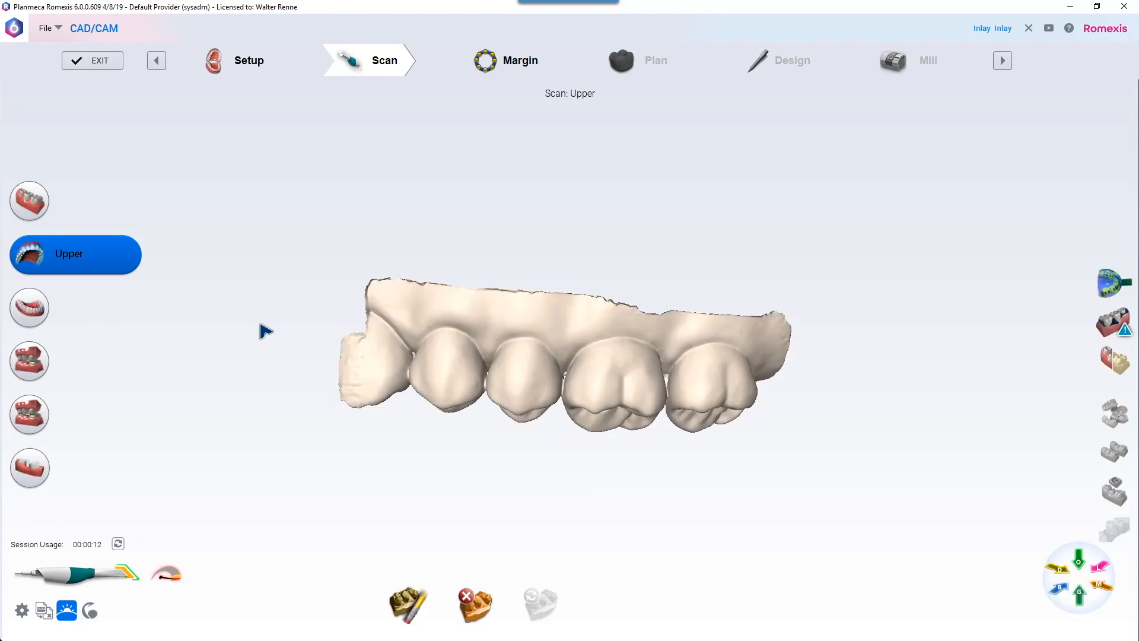
Generate the Buccal 1 bite model and check how the aligned arches meet in the occlusal contact map
left_click(76, 347)
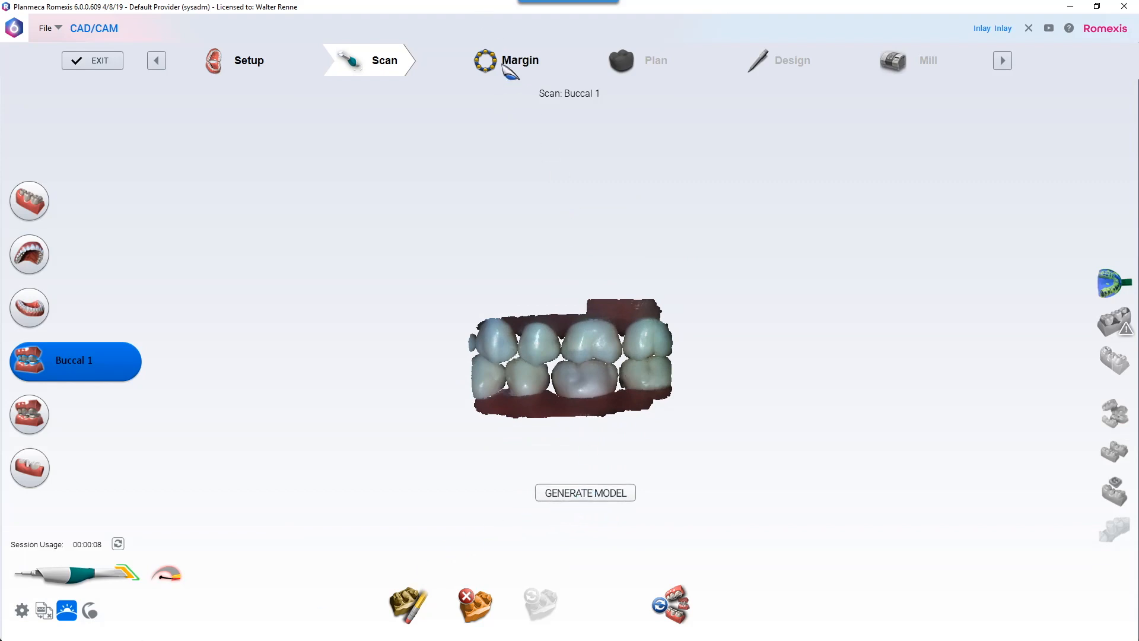
left_click(567, 493)
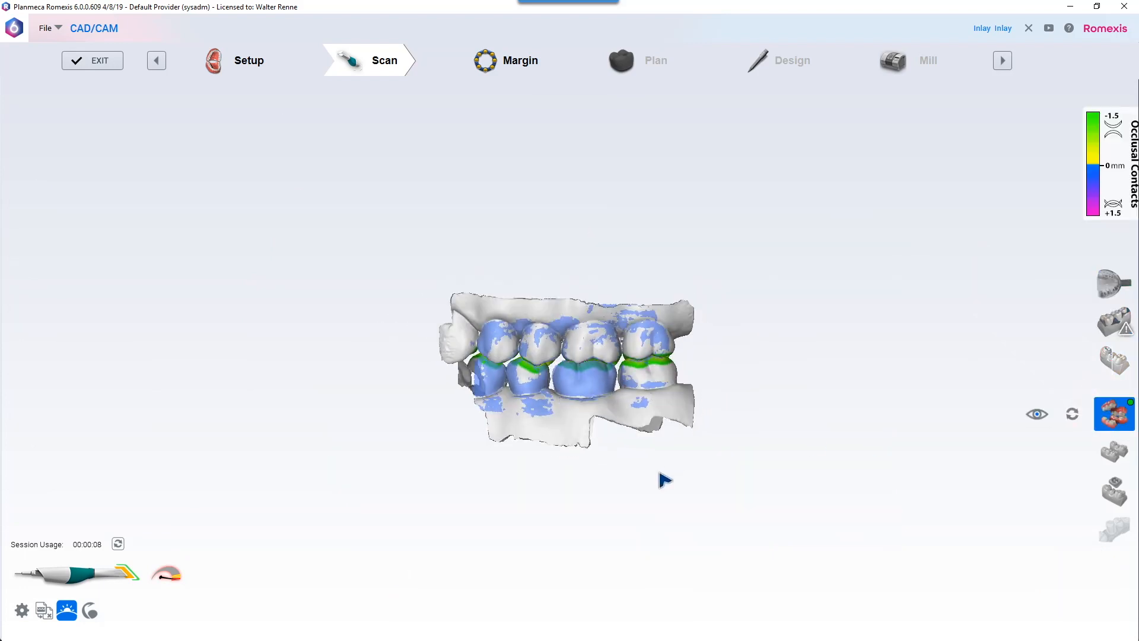
left_click_drag(724, 295, 702, 486)
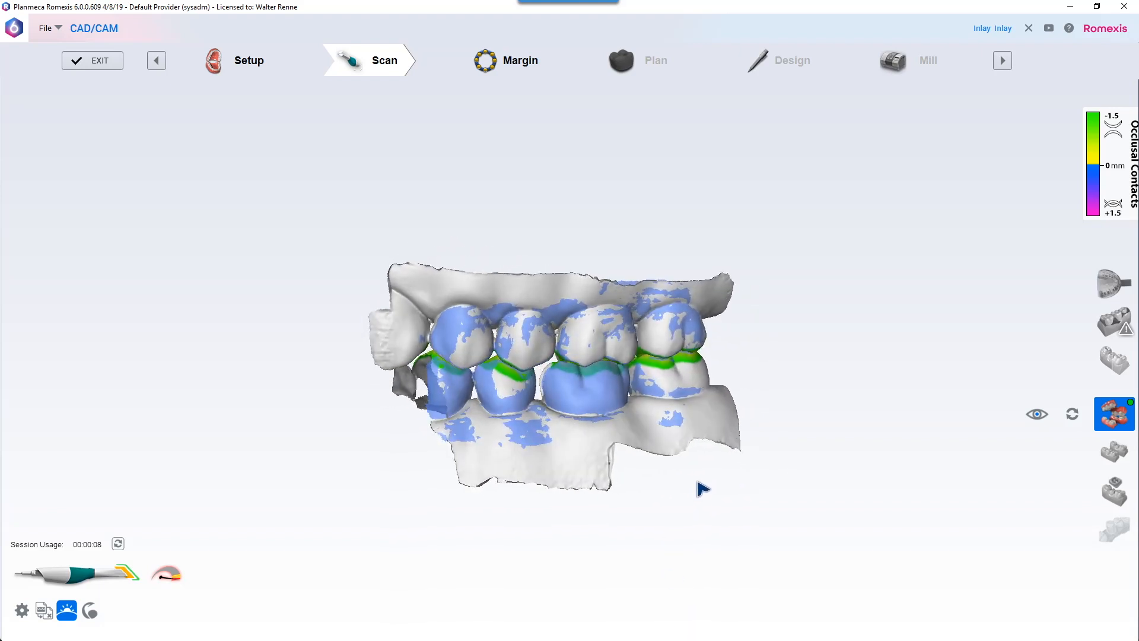
Reset the bite alignment, match the buccal model to the upper teeth and the lower model to the buccal one, and exit alignment
left_click(1075, 416)
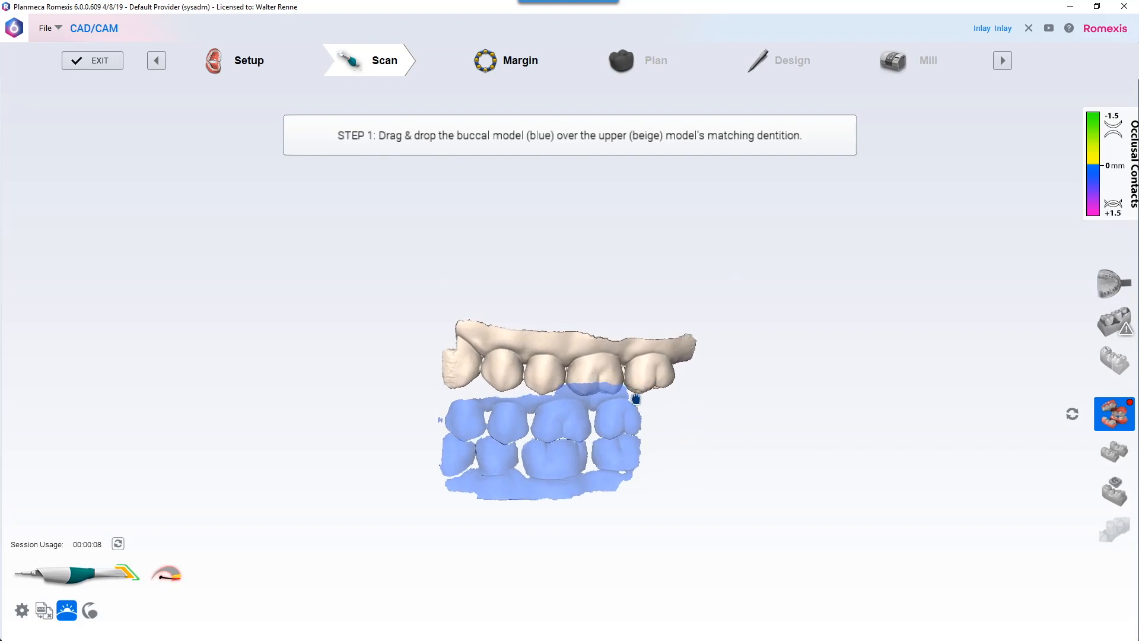
left_click_drag(602, 430, 633, 380)
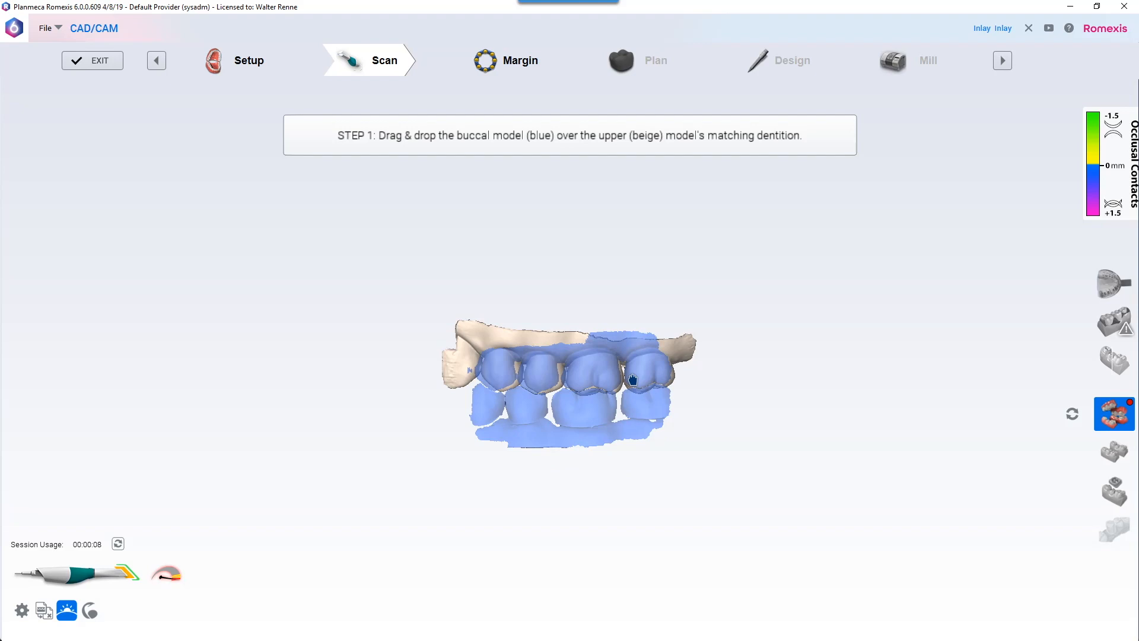
left_click_drag(622, 508, 650, 476)
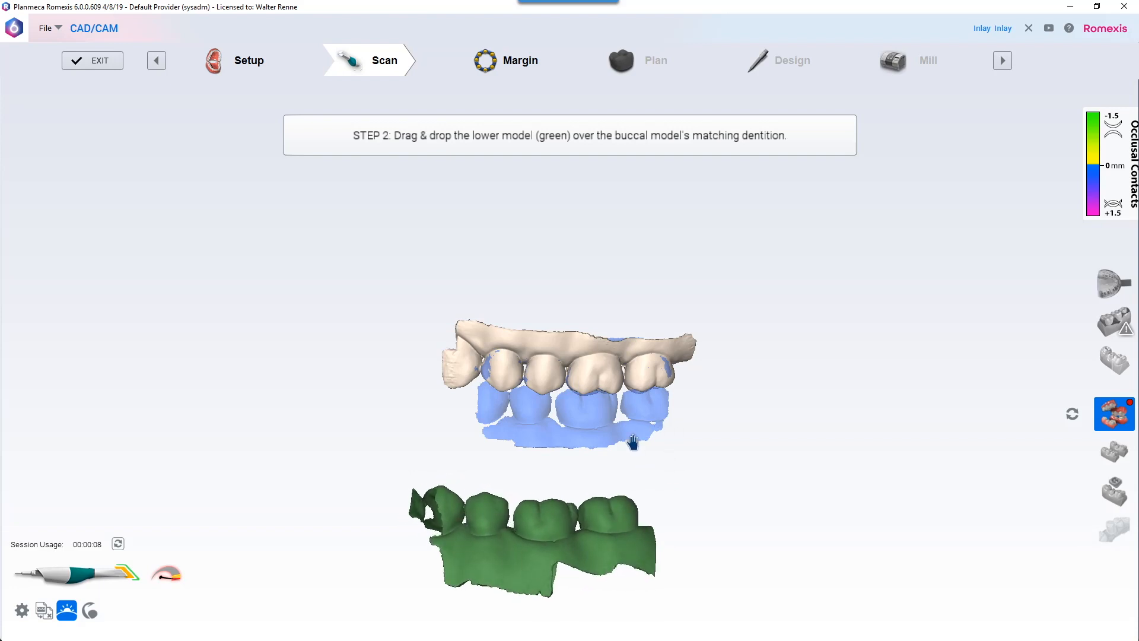
left_click_drag(570, 512, 613, 401)
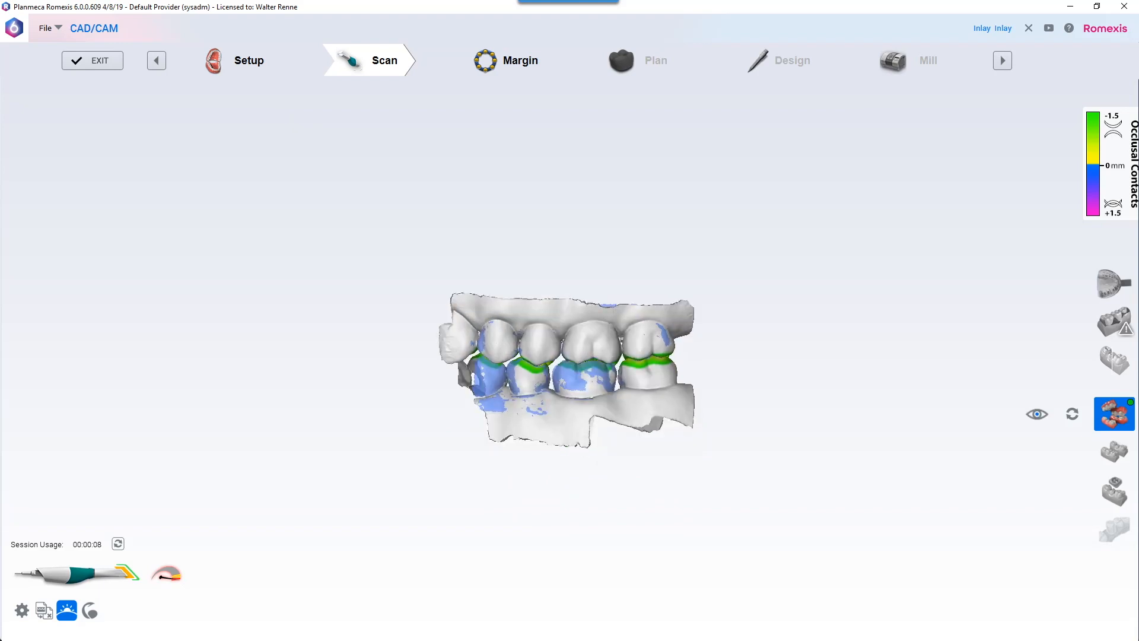
left_click_drag(677, 428, 652, 515)
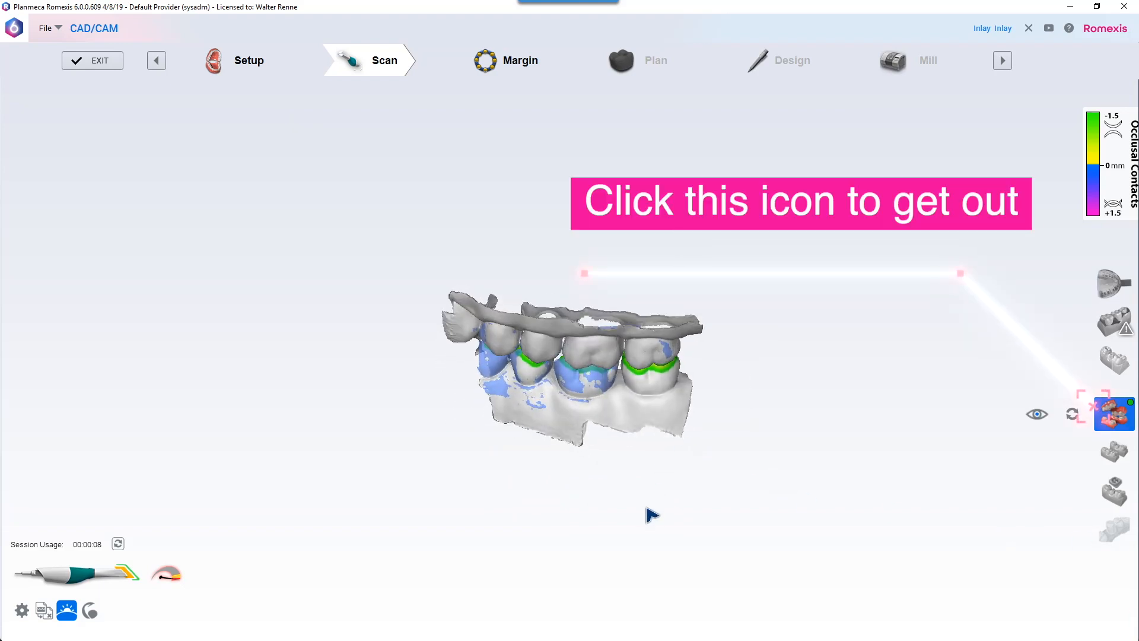
left_click(1112, 416)
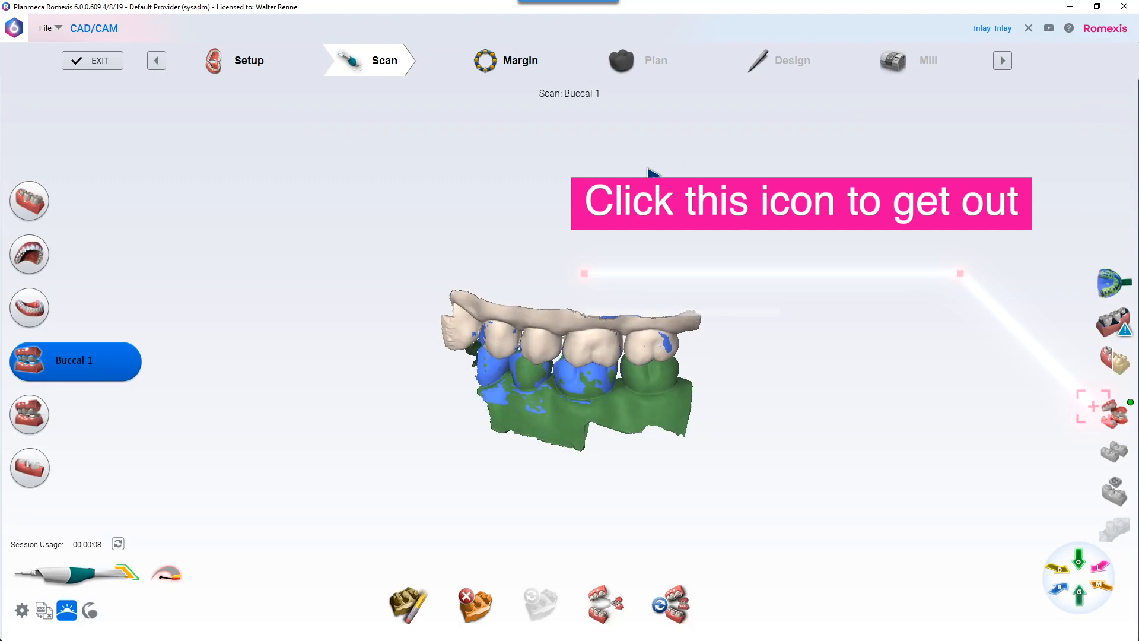
Go to the Margin stage and orient the lower model so the tooth 3-6 preparation is seen along the inlay's insertion path
left_click(522, 62)
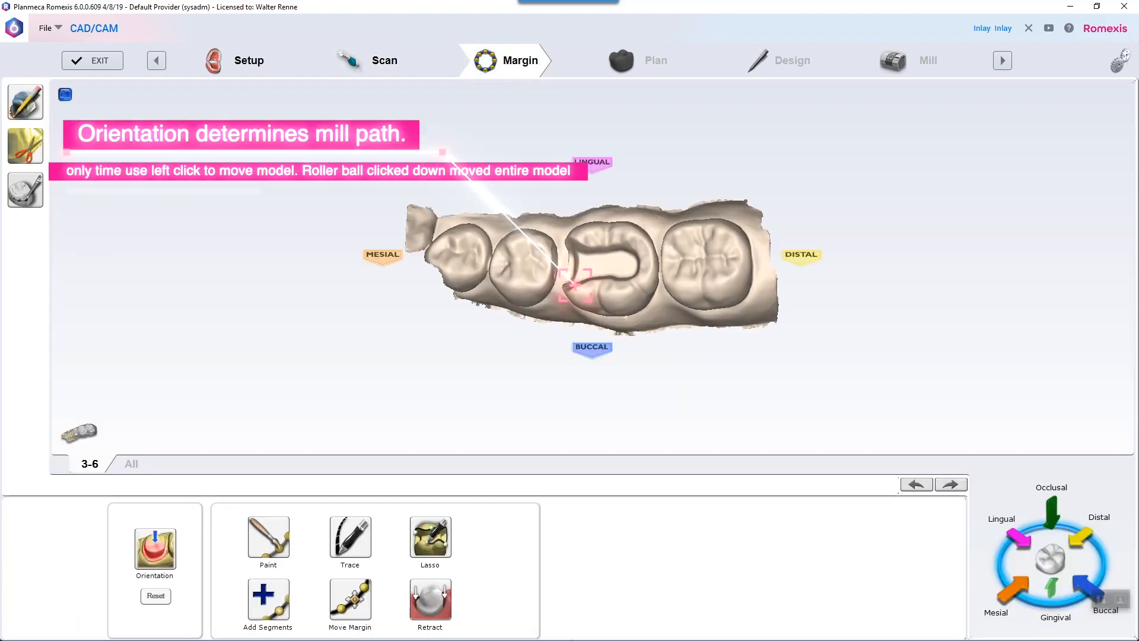
left_click_drag(739, 306, 772, 297)
scroll(749, 313, "up", 3)
scroll(705, 280, "down", 3)
middle_click_drag(704, 280, 1010, 257)
middle_click_drag(877, 272, 660, 282)
left_click_drag(660, 283, 621, 377)
scroll(622, 377, "up", 5)
scroll(599, 350, "down", 5)
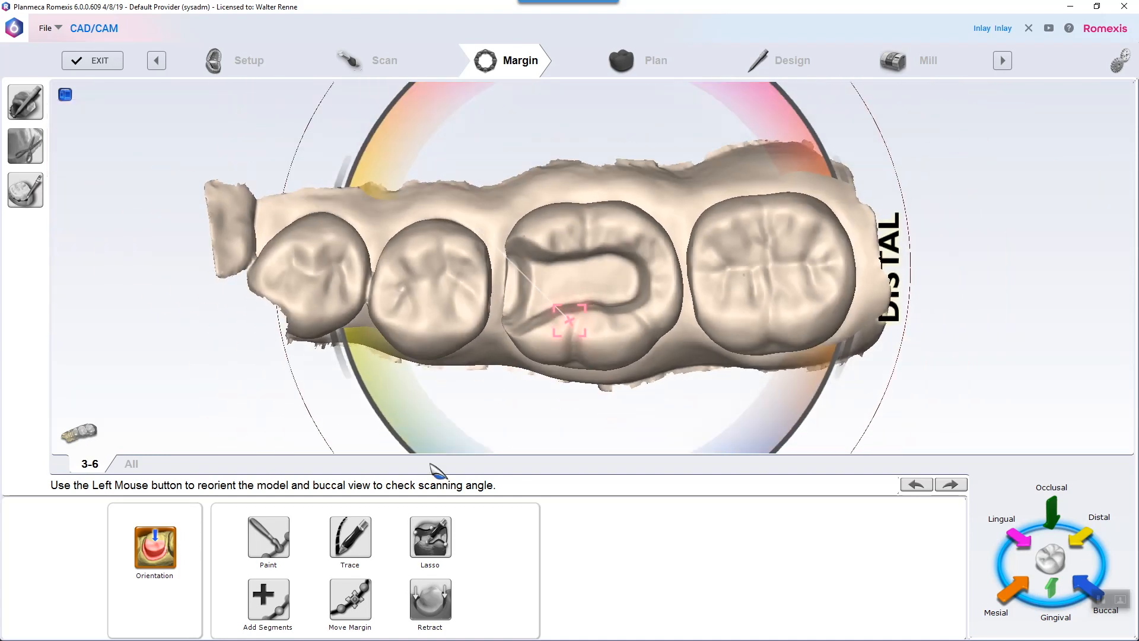
Paint a continuous line around the cavity edge of tooth 3-6 to define the inlay margin, postponing the selection region
left_click(267, 534)
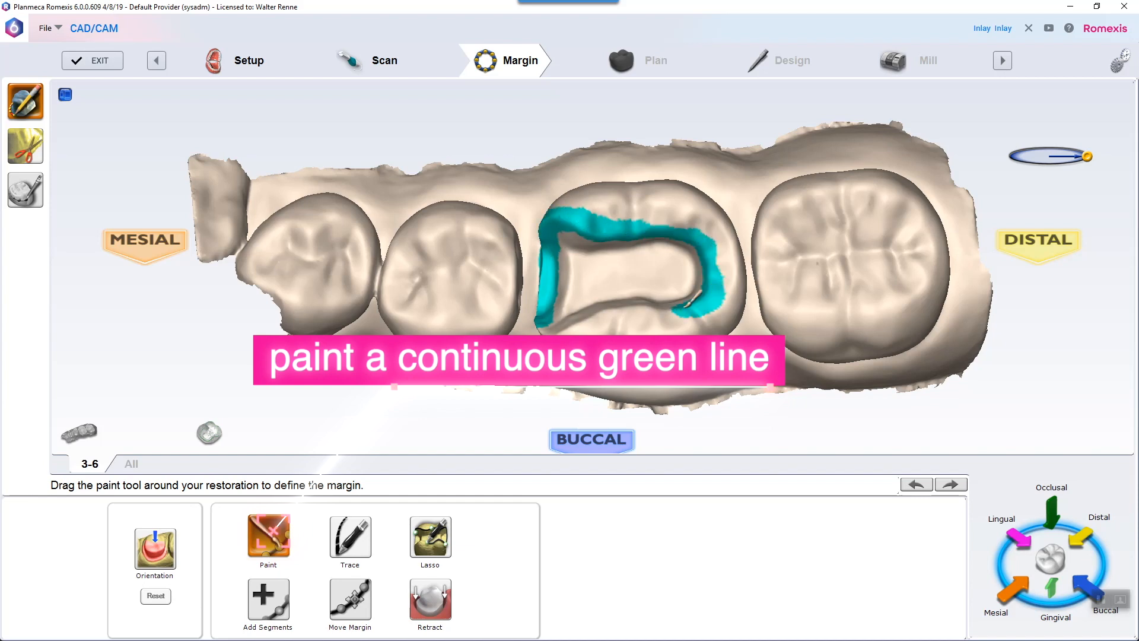
mouse_move(541, 321)
right_mouse_down()
mouse_move(682, 87)
mouse_move(617, 291)
right_mouse_up()
left_click(279, 530)
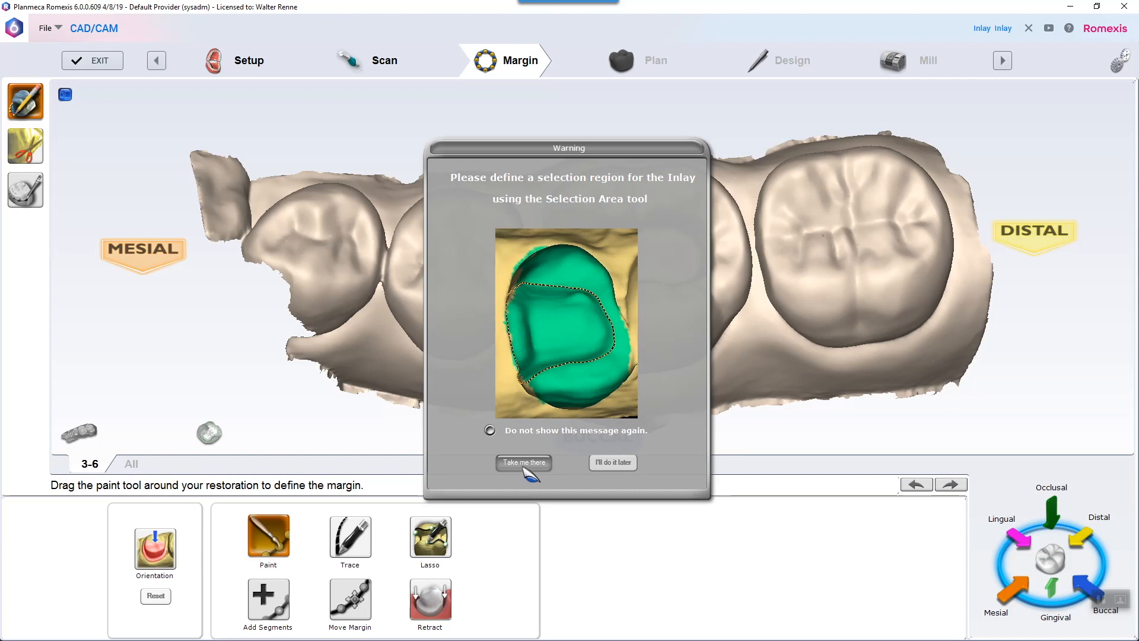
left_click(605, 464)
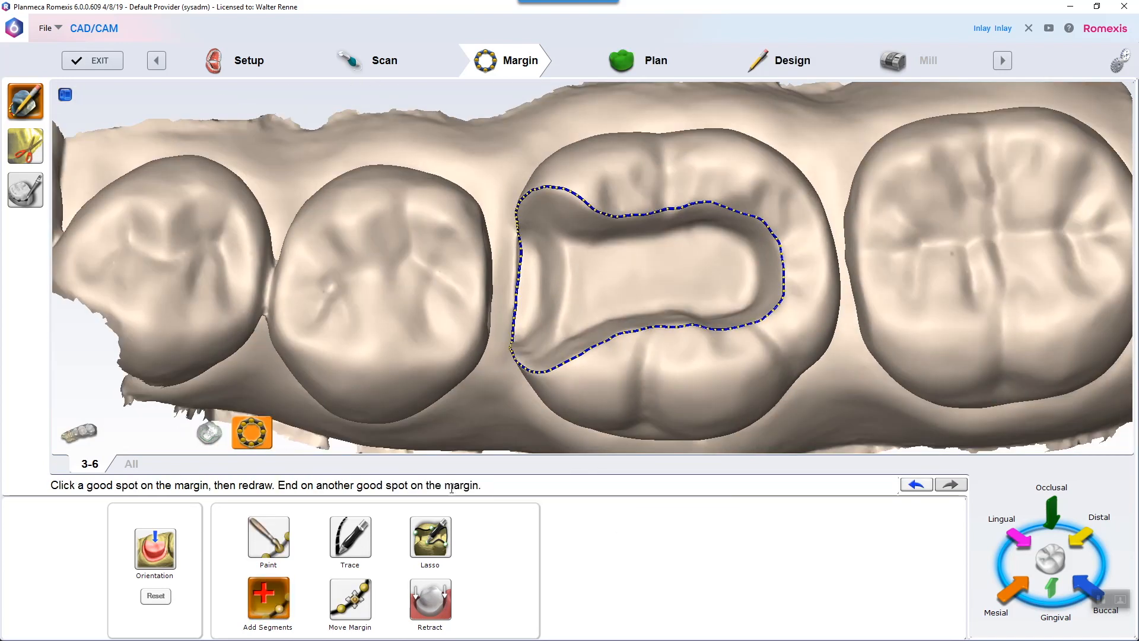
Redefine the inlay margin with the Lasso tool and redraw a short segment near its mesiobuccal corner
left_click(430, 537)
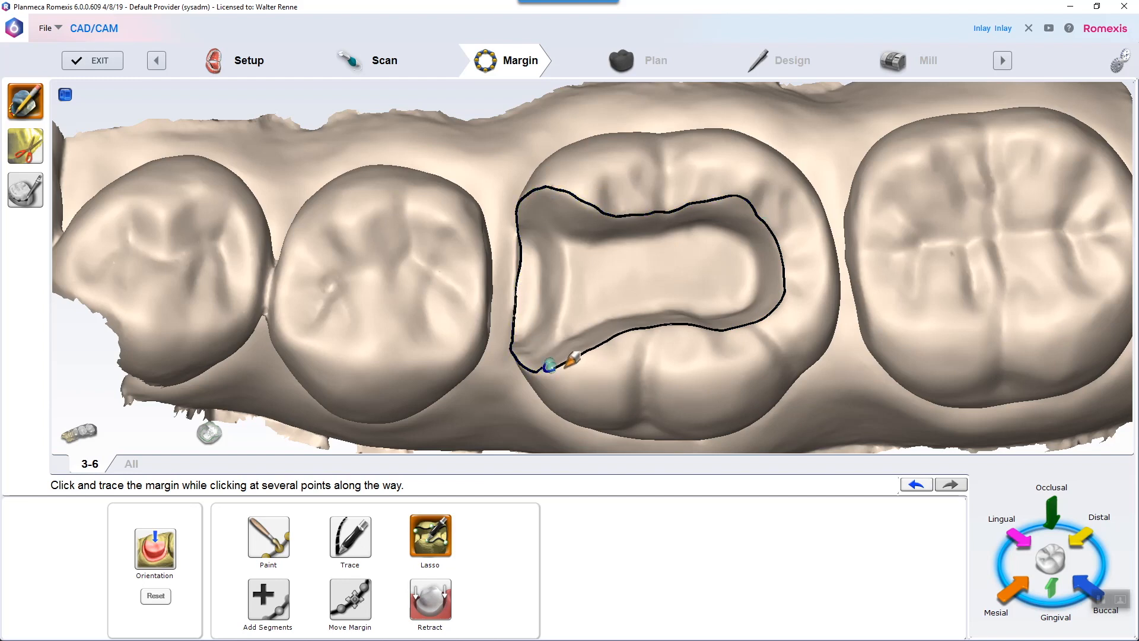
double_click(552, 367)
scroll(564, 344, "up", 5)
right_click_drag(565, 336, 585, 255)
left_click(268, 597)
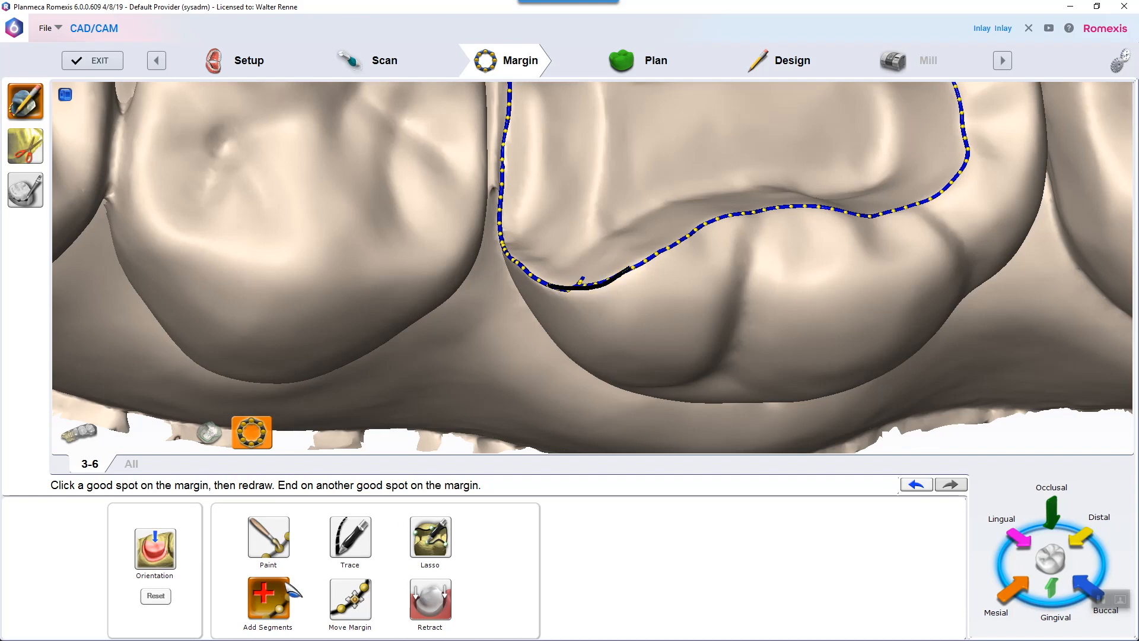
left_click(289, 584)
Reshape the buccal and lingual edges of the margin with the Move Margin tool
scroll(694, 235, "down", 4)
right_click_drag(694, 235, 592, 302)
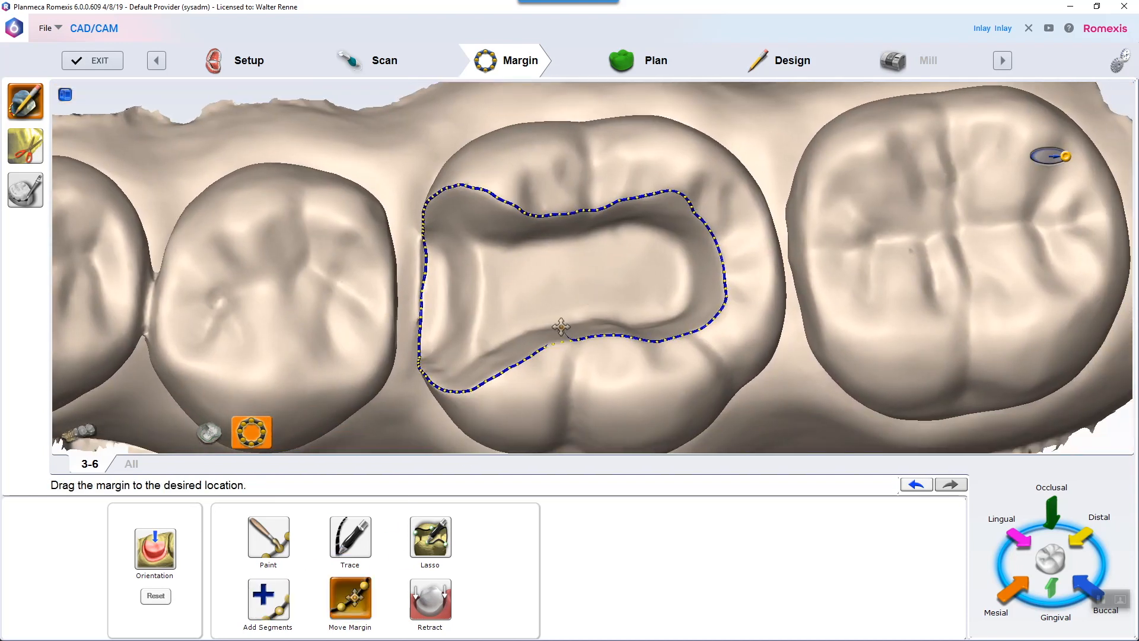
left_click_drag(576, 208, 533, 213)
left_click(287, 602)
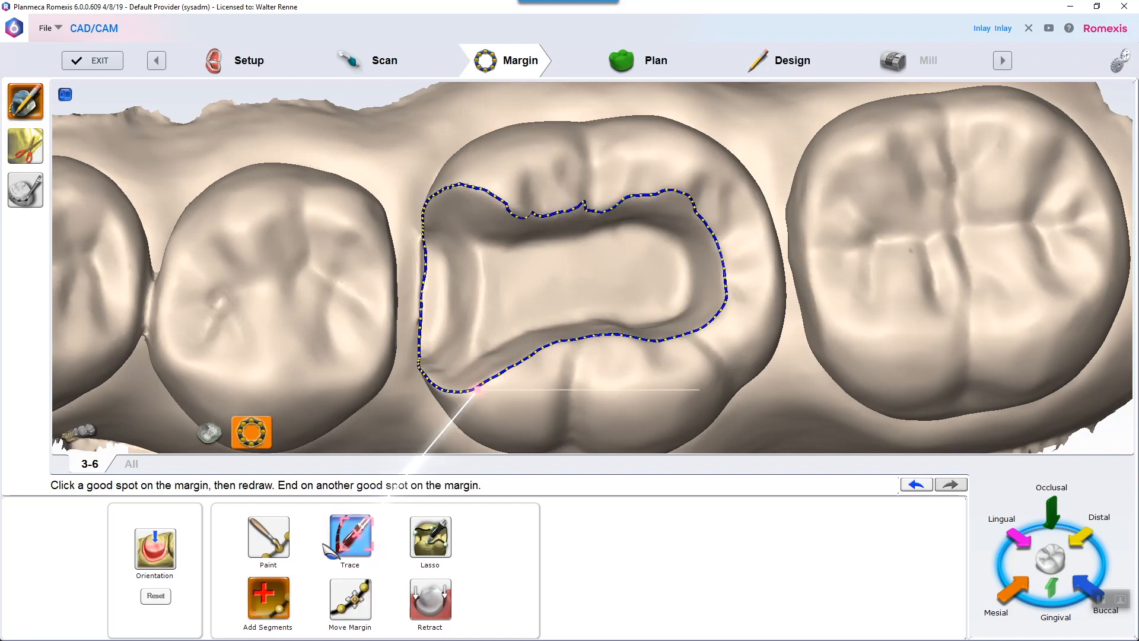
Trace the whole inlay margin with the Trace tool and refine its mesial edge and corners with Move Margin
left_click(352, 535)
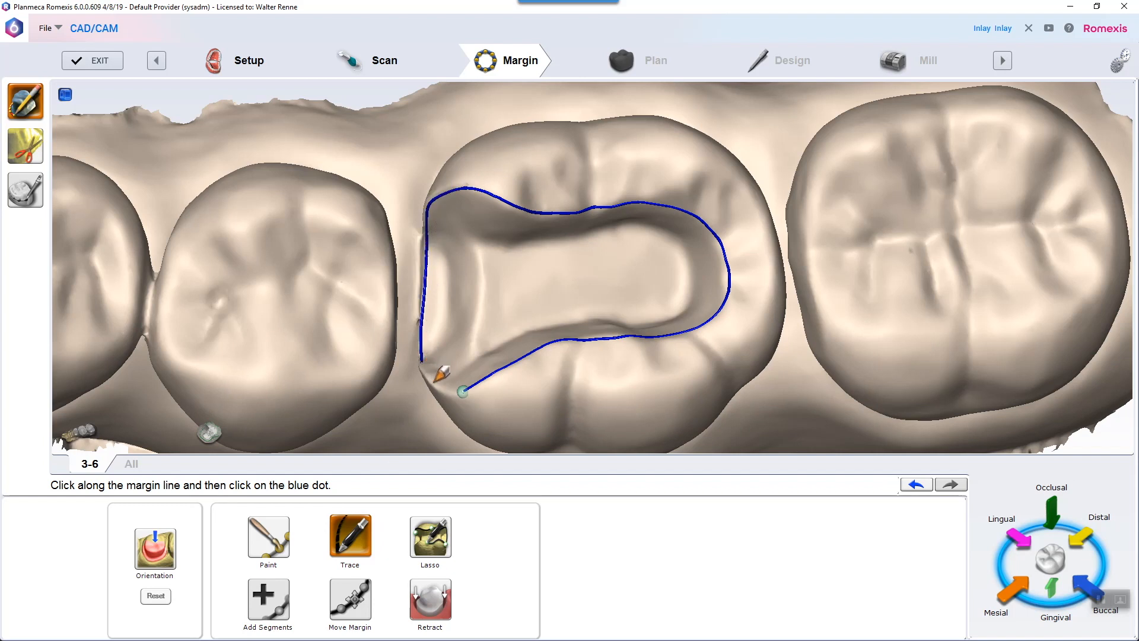
double_click(363, 589)
scroll(455, 442, "up", 2)
middle_click_drag(457, 442, 480, 337)
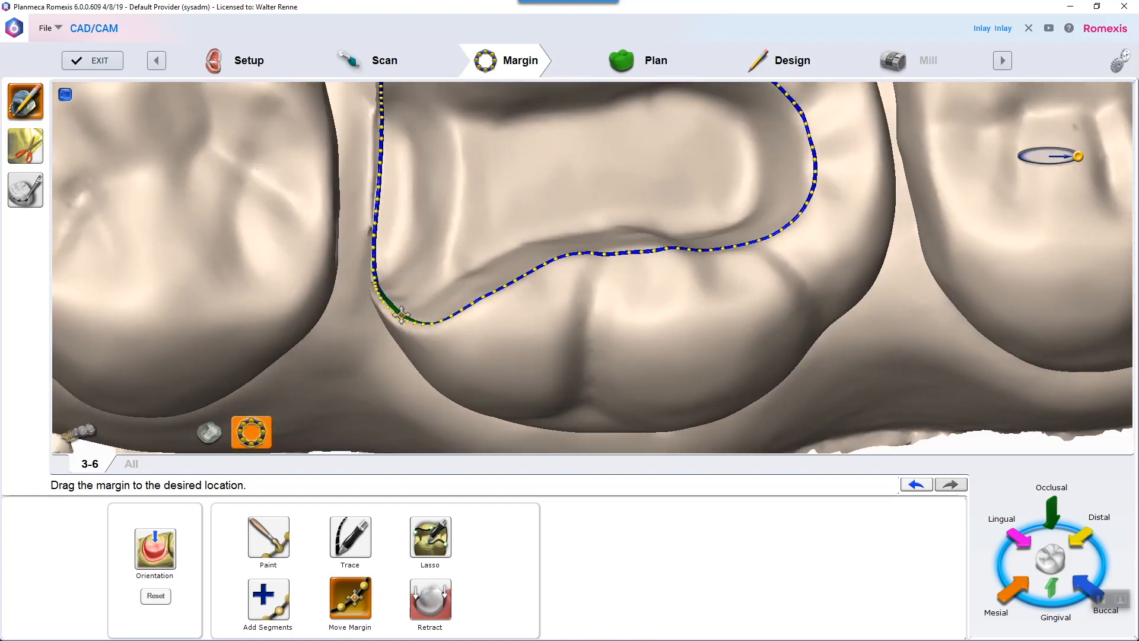
middle_click_drag(432, 127, 444, 295)
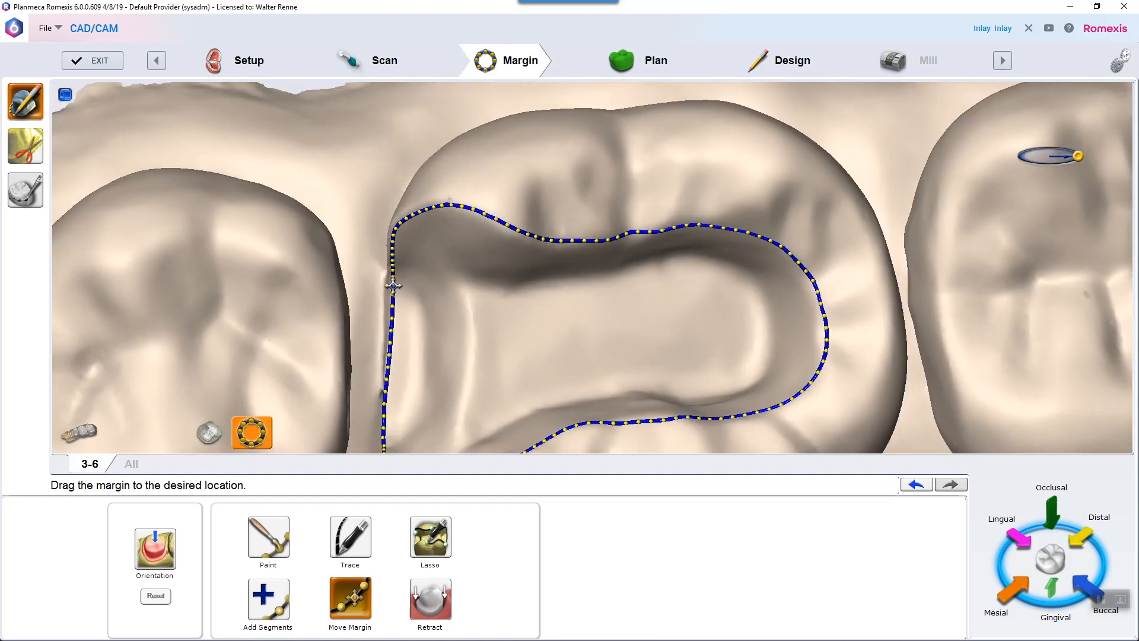
scroll(476, 254, "down", 2)
right_click_drag(594, 320, 608, 391)
scroll(608, 391, "down", 3)
scroll(607, 392, "up", 3)
Redraw the lingual segment of the margin along the cavity edge with Add Segments, undoing an accidental tool change
left_click(286, 605)
scroll(546, 338, "up", 3)
right_click_drag(547, 338, 531, 184)
right_click_drag(545, 387, 425, 177)
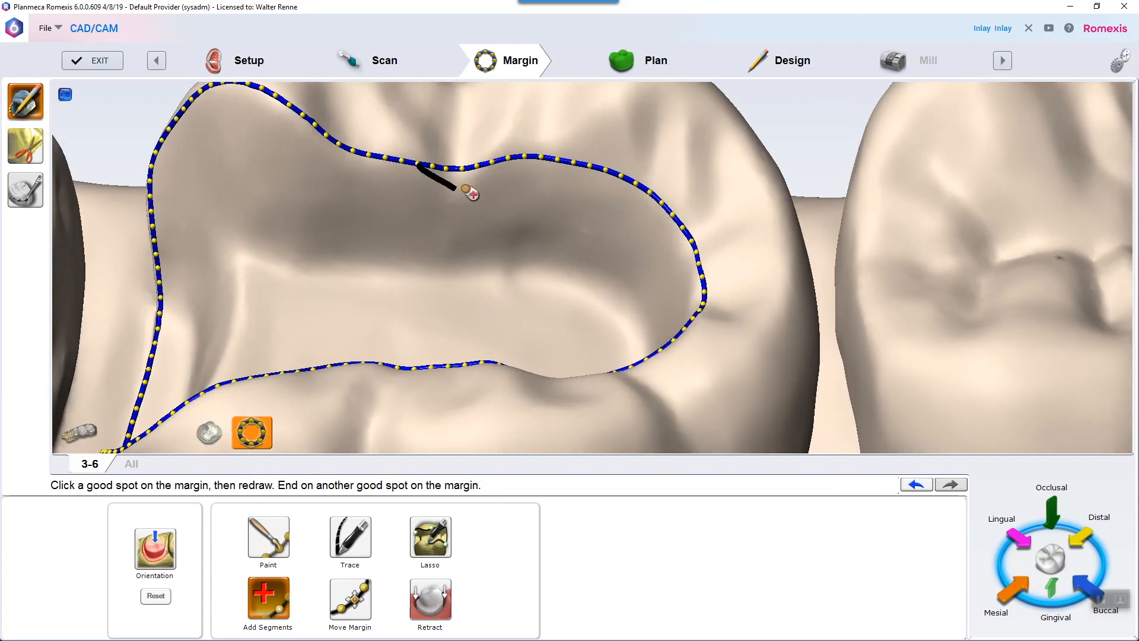
right_click_drag(569, 164, 546, 302)
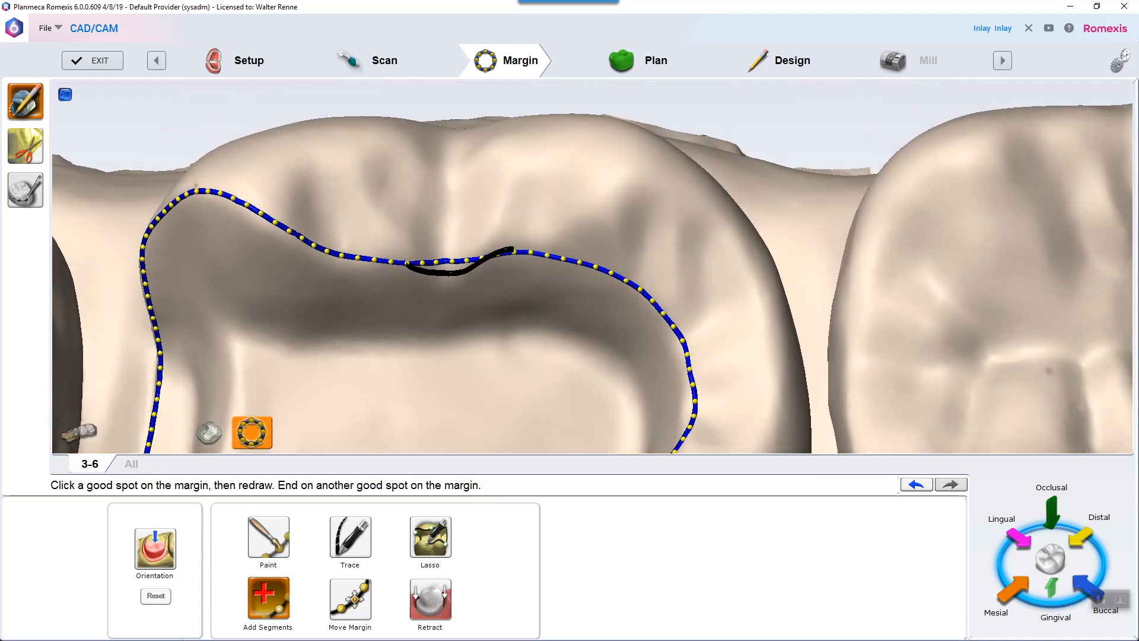
left_click(359, 522)
left_click(917, 485)
left_click(268, 598)
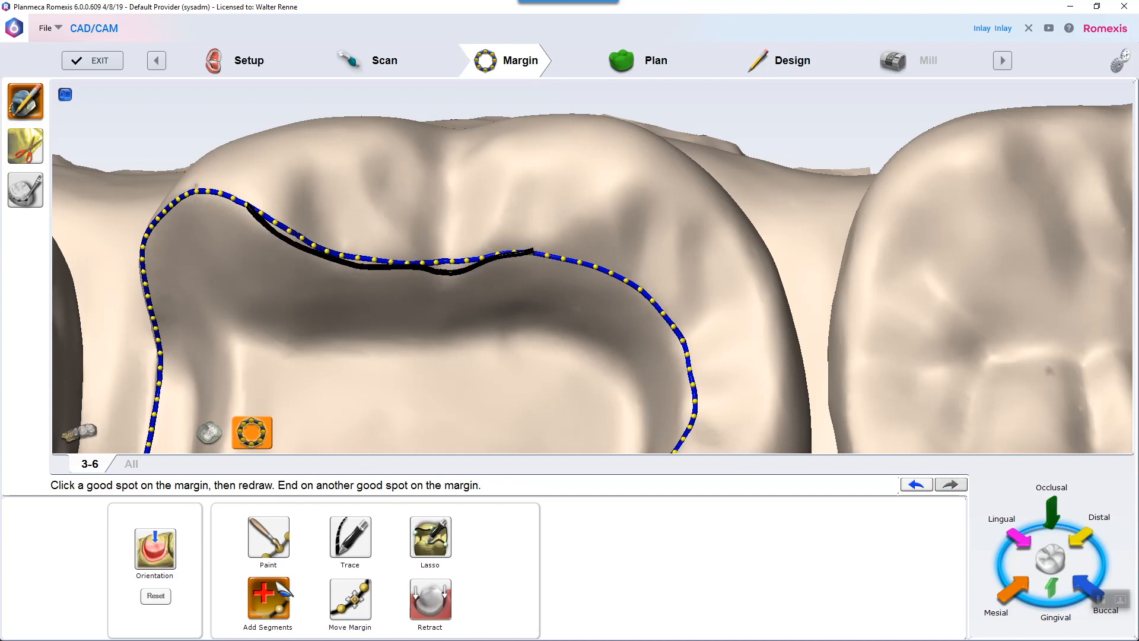
left_click(280, 579)
Turn on the green edge highlighting on the model and toggle the margin line to compare the two
scroll(427, 380, "down", 4)
left_click(212, 435)
scroll(438, 361, "down", 1)
left_click(258, 431)
right_click_drag(383, 363, 416, 448)
left_click(258, 441)
left_click(258, 441)
left_click(252, 435)
left_click(209, 433)
left_click(210, 433)
left_click(251, 433)
Fine-tune the distal end of the inlay margin with Move Margin, following the green edge highlighting
left_click(350, 600)
scroll(678, 250, "up", 3)
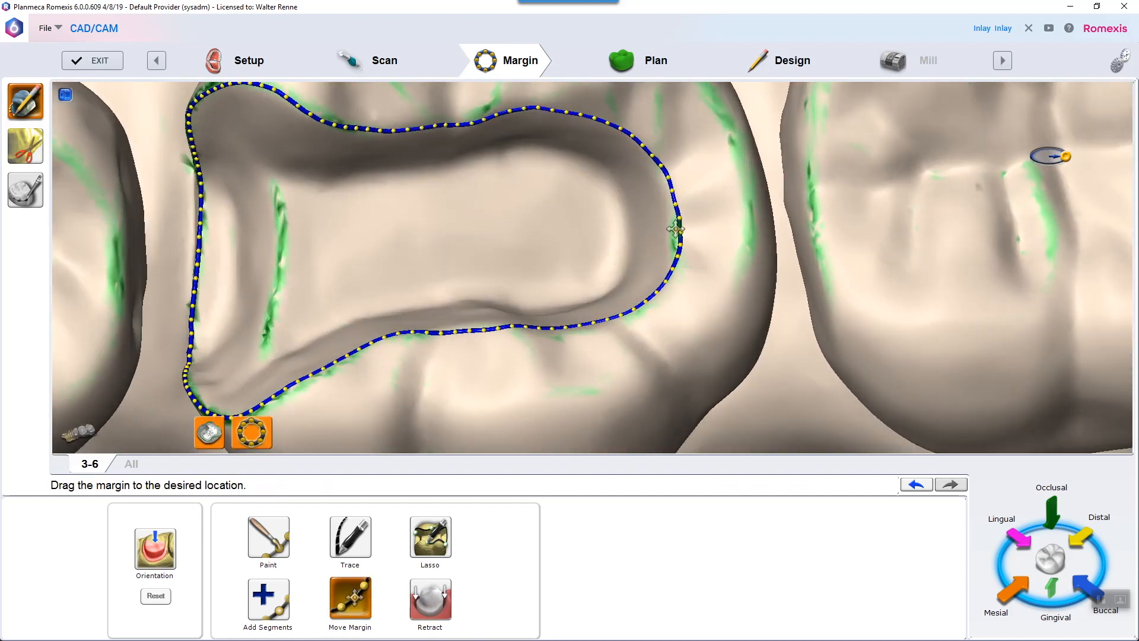
scroll(674, 255, "down", 2)
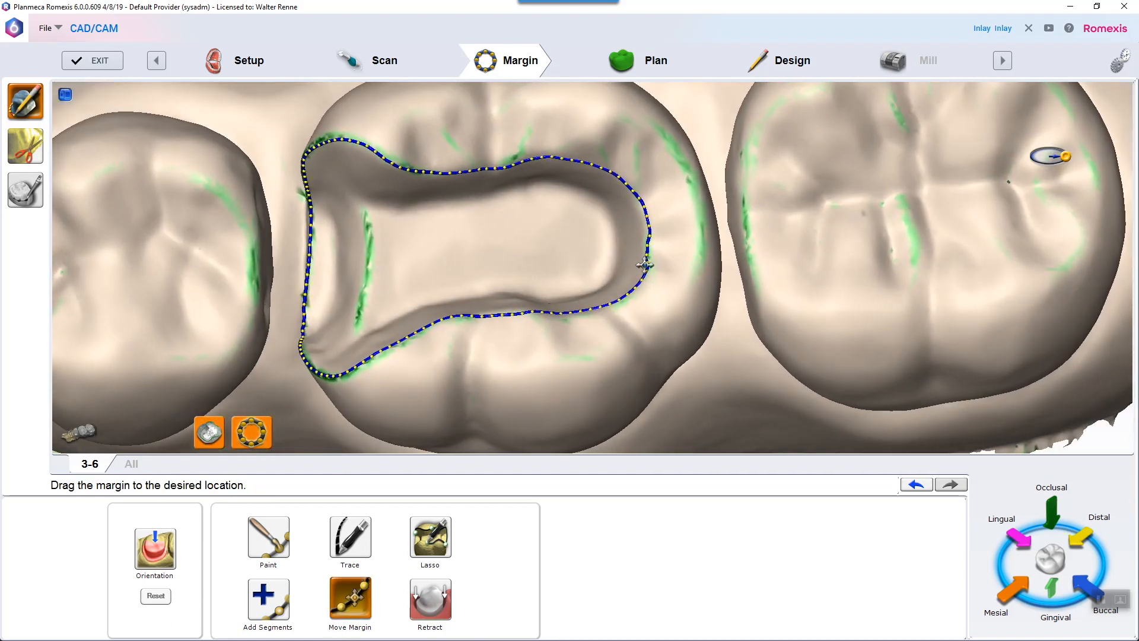
left_click(361, 582)
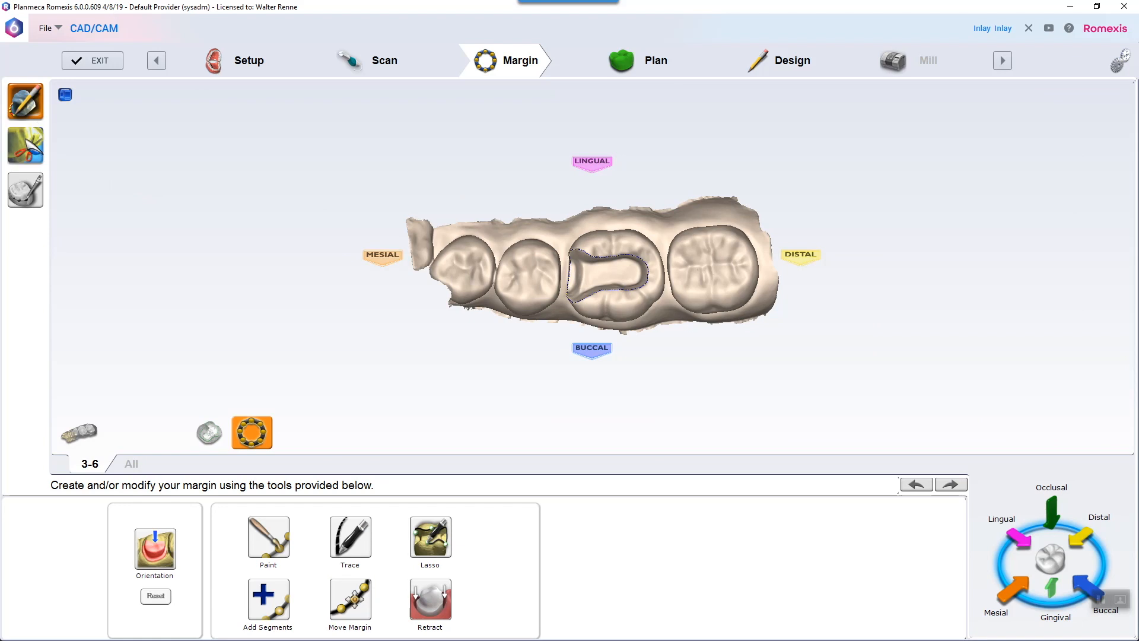
Outline tooth 3-6 from the occlusal view to separate it from the neighboring dentition, and generate the restoration proposal
left_click(25, 145)
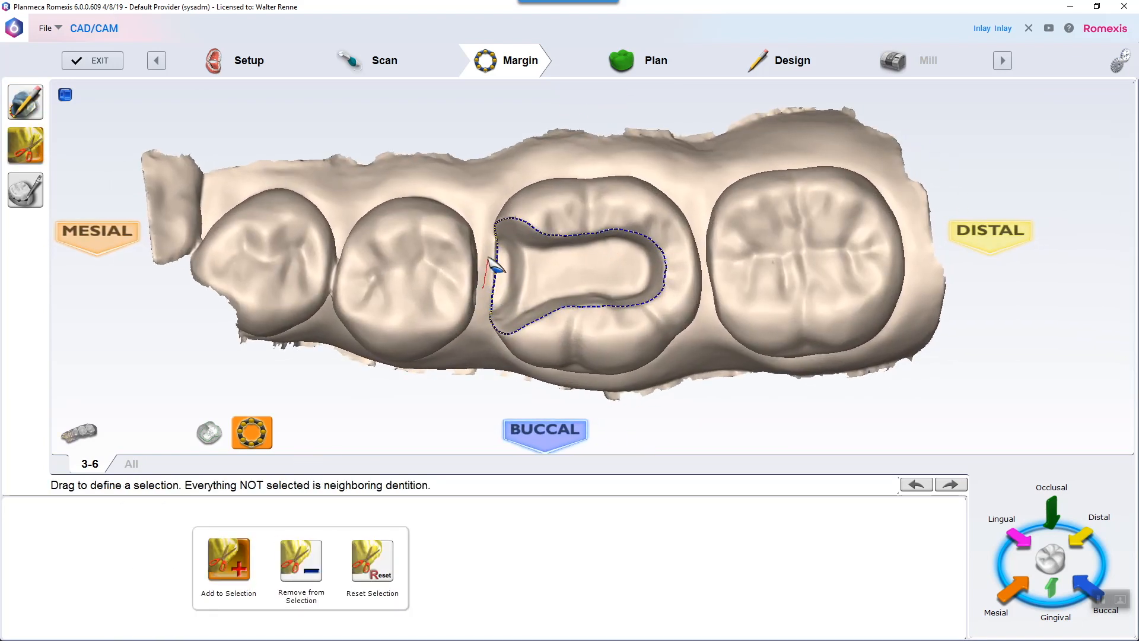
mouse_move(667, 375)
left_mouse_down()
mouse_move(558, 382)
mouse_move(489, 276)
left_mouse_up()
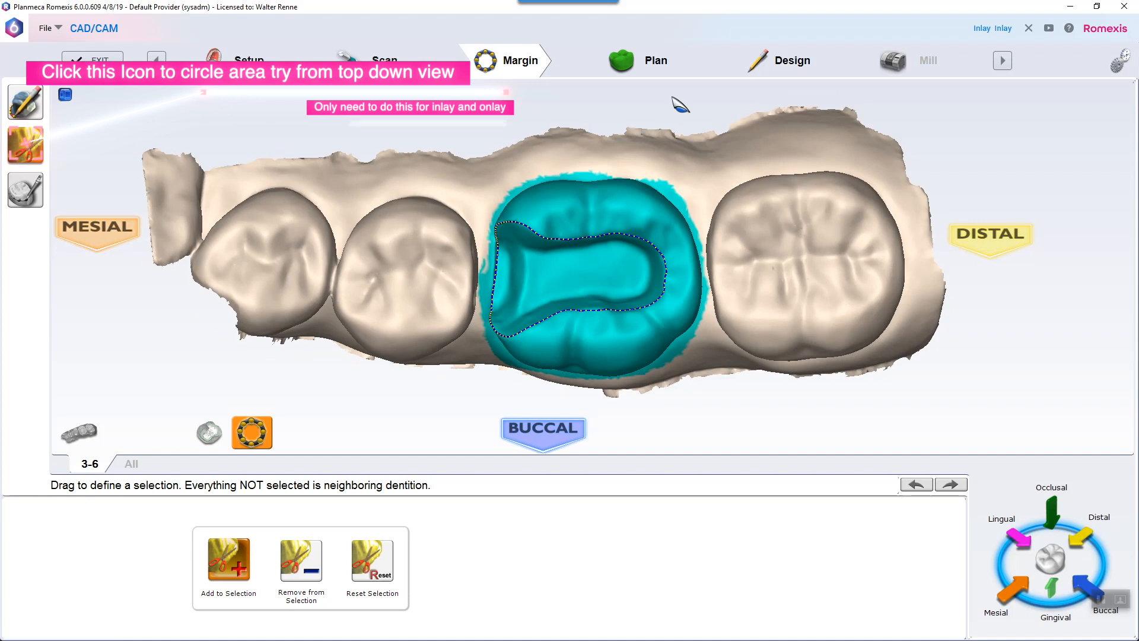
left_click(650, 61)
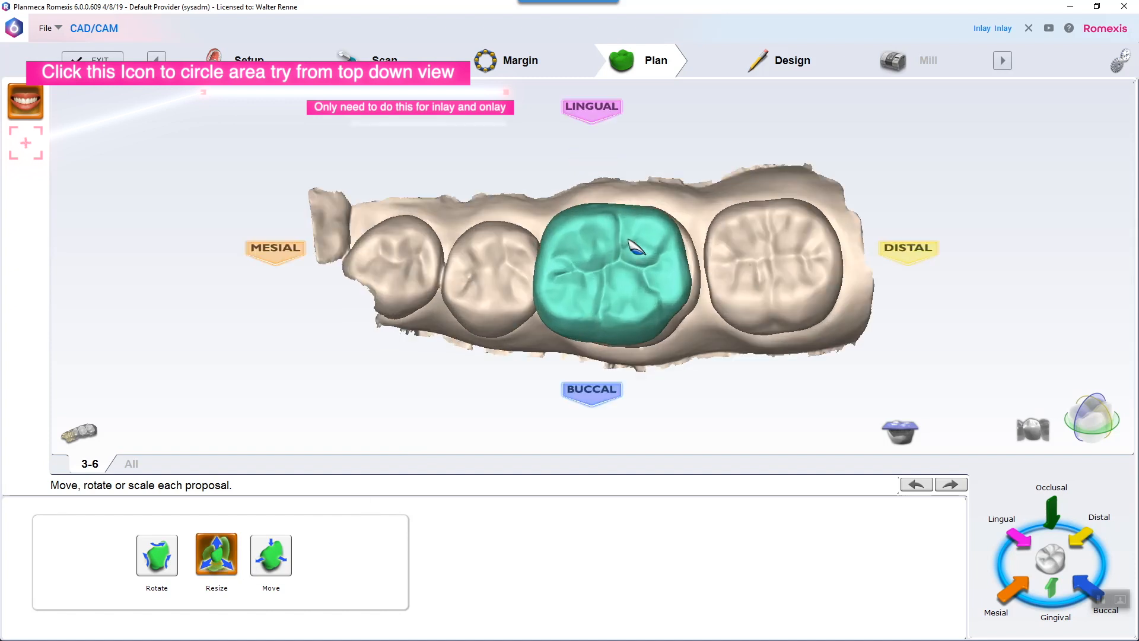
Move the proposal on tooth 3-6 distally and gingivally so it seats over the preparation
left_click(283, 567)
left_click_drag(665, 239, 682, 243)
right_click_drag(651, 329, 626, 221)
left_click_drag(647, 186, 648, 221)
right_click_drag(648, 221, 625, 552)
left_click_drag(635, 323, 639, 310)
right_click_drag(639, 310, 584, 493)
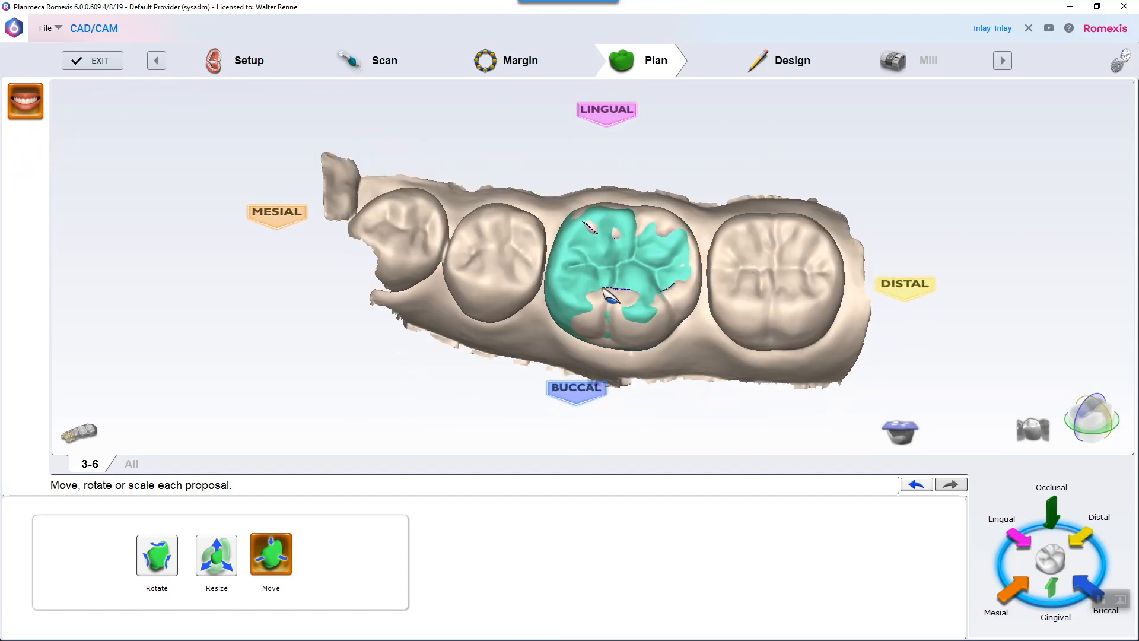
Generate the inlay design from the placed proposal and smooth its occlusal surface with Smooth Surface
left_click(792, 60)
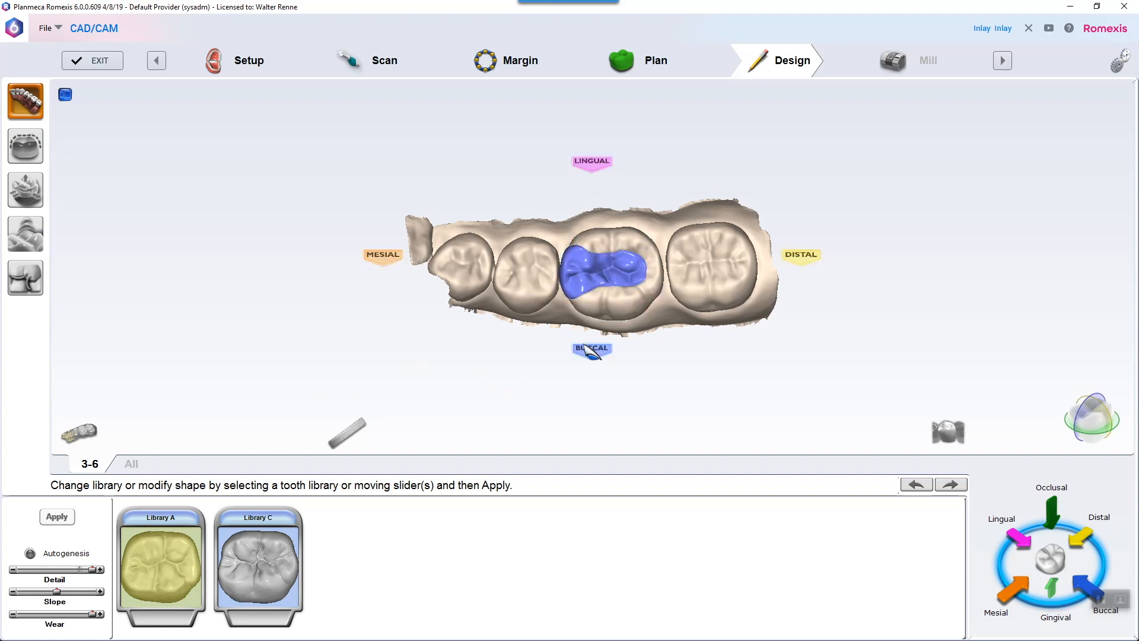
left_click(25, 233)
left_click(357, 594)
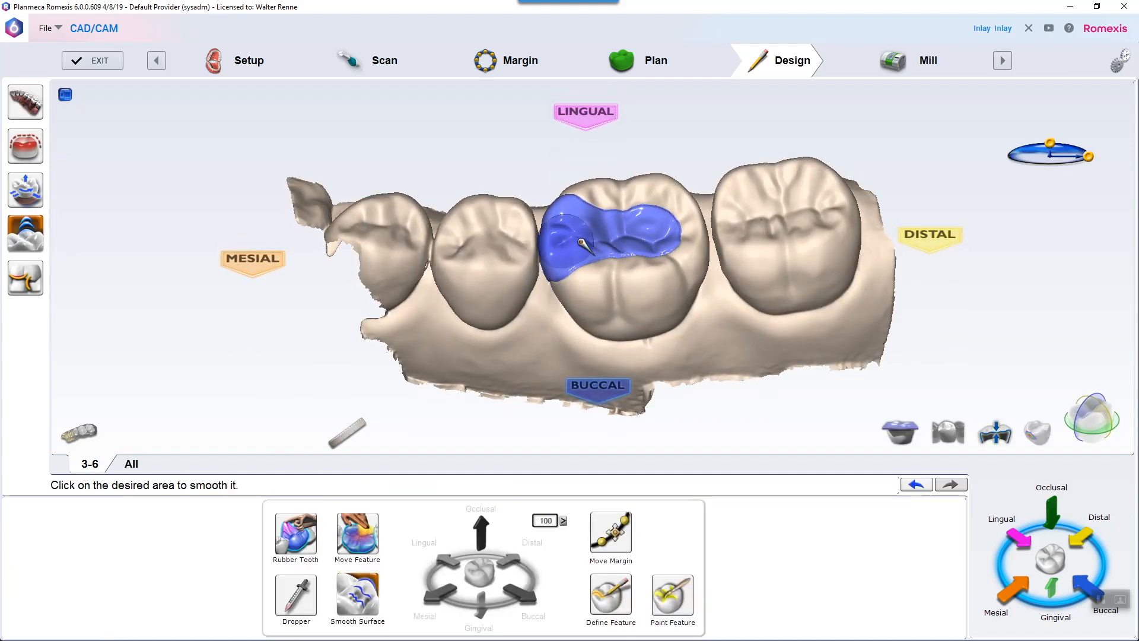
middle_click_drag(647, 323, 593, 409)
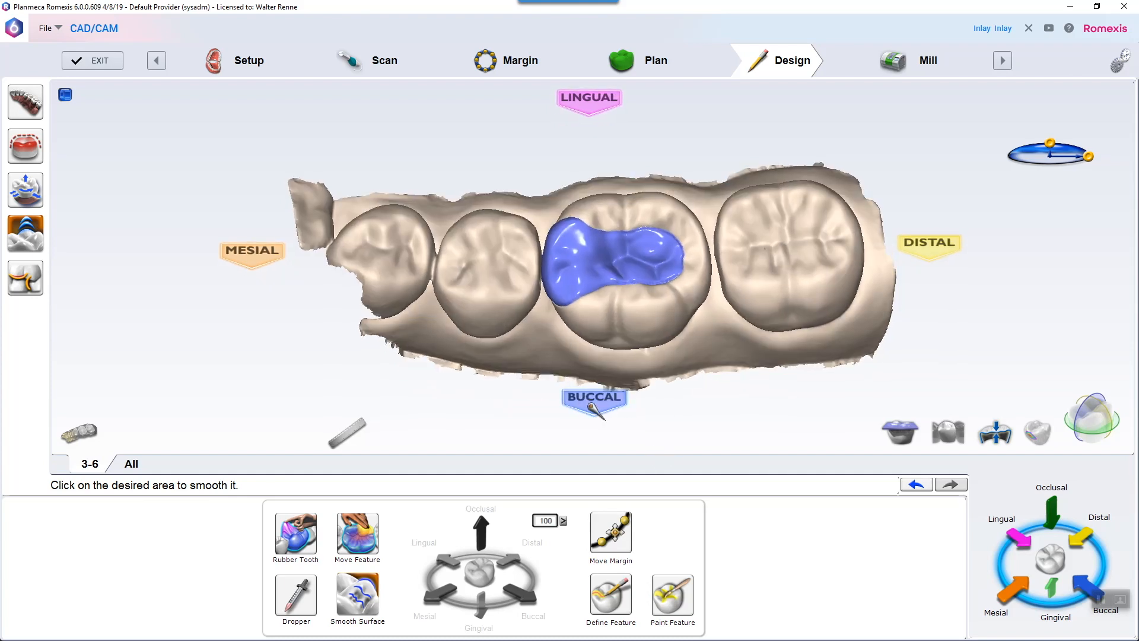
Adjust the contours of the inlay's mesial portion with the Rubber Tooth tool
scroll(594, 408, "up", 1)
left_click(296, 532)
scroll(581, 368, "up", 5)
middle_click_drag(581, 369, 585, 203)
scroll(570, 186, "up", 2)
middle_click_drag(544, 166, 562, 420)
scroll(562, 419, "down", 3)
scroll(628, 287, "up", 4)
middle_click_drag(628, 287, 527, 426)
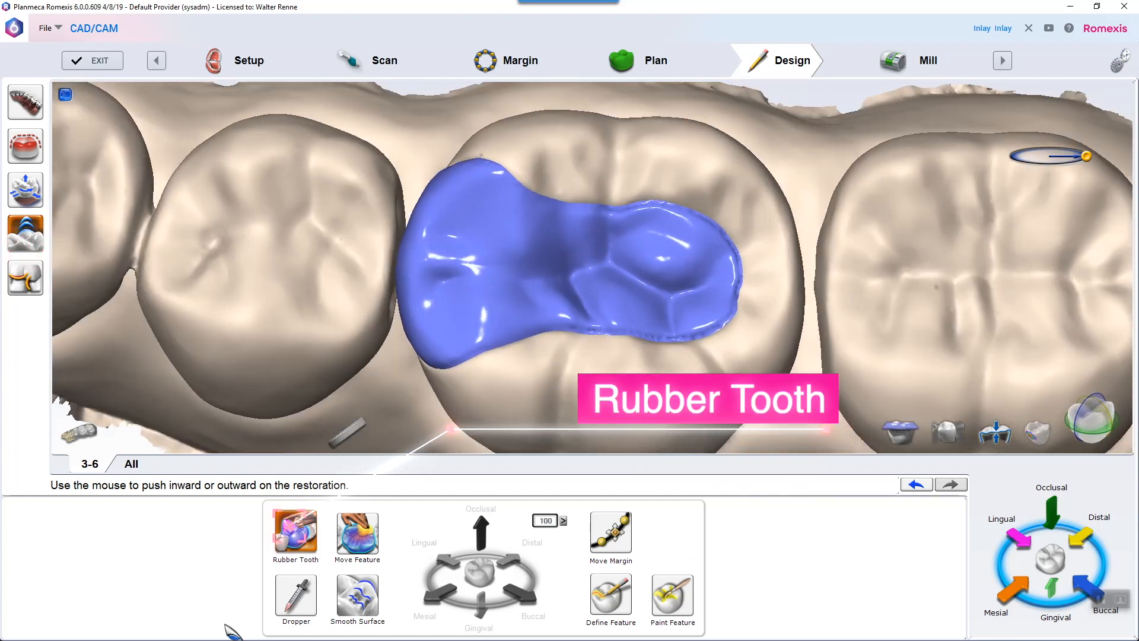
Trace the mesial pit grooves and the central groove with Define Feature and move them gingivally to deepen the anatomy
left_click(611, 595)
left_click_drag(438, 298, 471, 272)
mouse_move(445, 235)
left_mouse_down()
mouse_move(472, 271)
mouse_move(518, 272)
left_mouse_up()
left_click(482, 607)
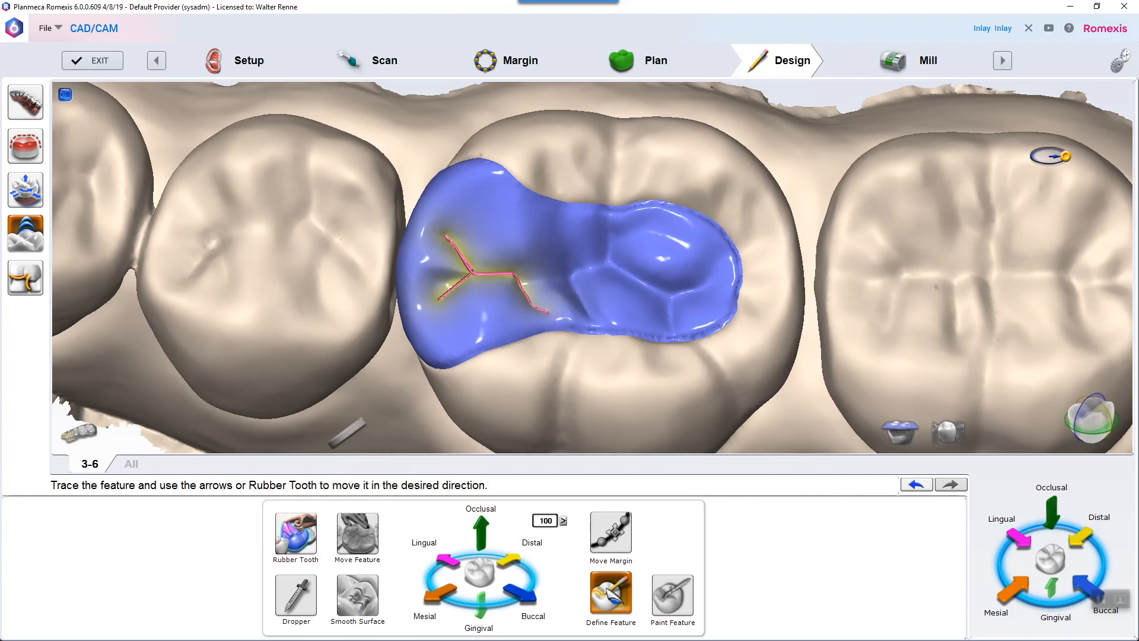
left_click(610, 595)
left_click_drag(504, 275, 557, 267)
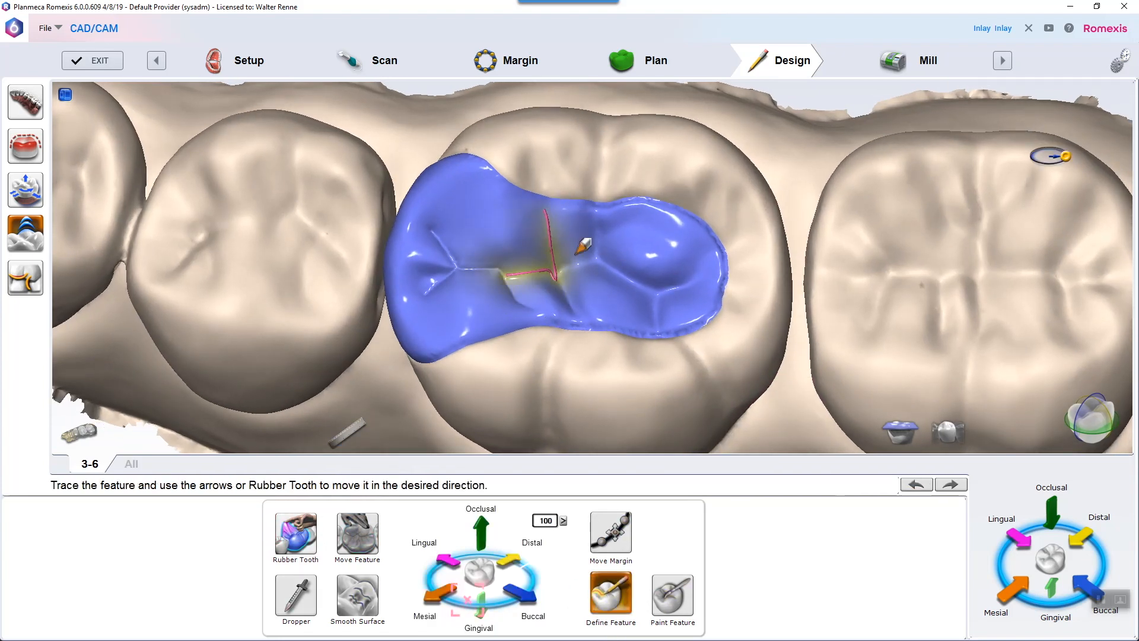
left_click(481, 606)
left_click(611, 594)
Smooth the lingual and mesial edge of the inlay with Smooth Surface
scroll(625, 303, "down", 2)
middle_click_drag(626, 303, 605, 371)
left_click(357, 595)
mouse_move(537, 196)
left_mouse_down()
mouse_move(479, 209)
mouse_move(436, 198)
left_mouse_up()
middle_click_drag(436, 199, 440, 142)
Hide the neighboring teeth and refine the inlay's mesial surface with Rubber Tooth and Smooth Surface
left_click(295, 532)
mouse_move(689, 238)
middle_mouse_down()
mouse_move(715, 30)
mouse_move(735, 416)
middle_mouse_up()
left_click(949, 440)
middle_click_drag(522, 297, 701, 318)
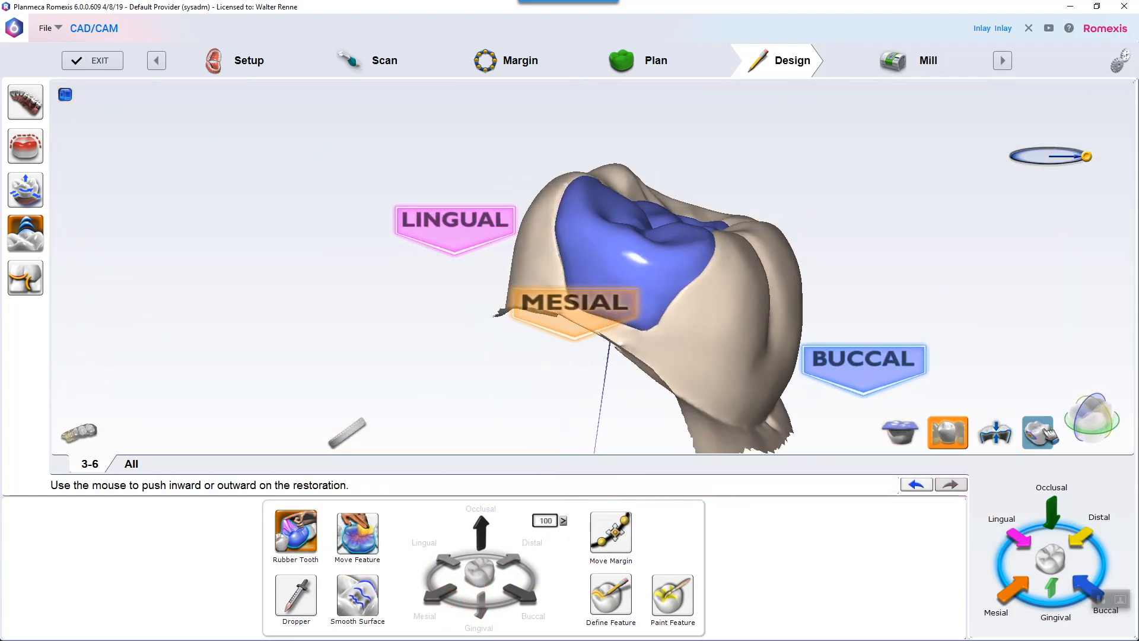
left_click(1038, 432)
left_click(358, 595)
middle_click_drag(899, 368, 893, 238)
Display the opposing arch, adjust its transparency and examine the inlay's occlusal contacts with the contact strength tools open
left_click(900, 432)
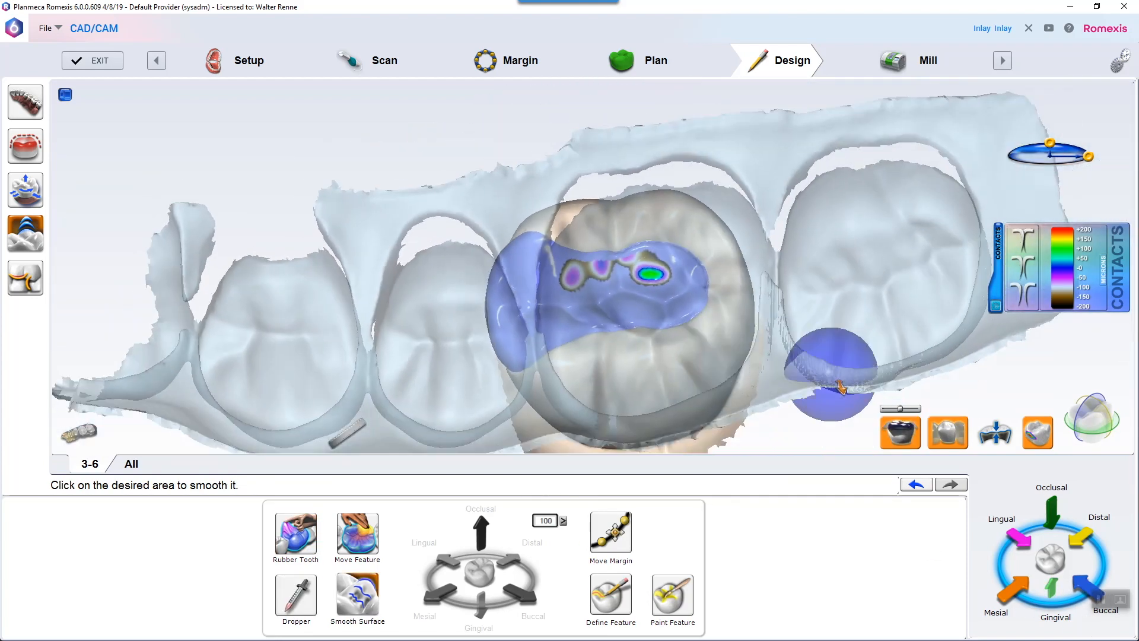
mouse_move(900, 409)
left_mouse_down()
mouse_move(919, 409)
mouse_move(897, 409)
left_mouse_up()
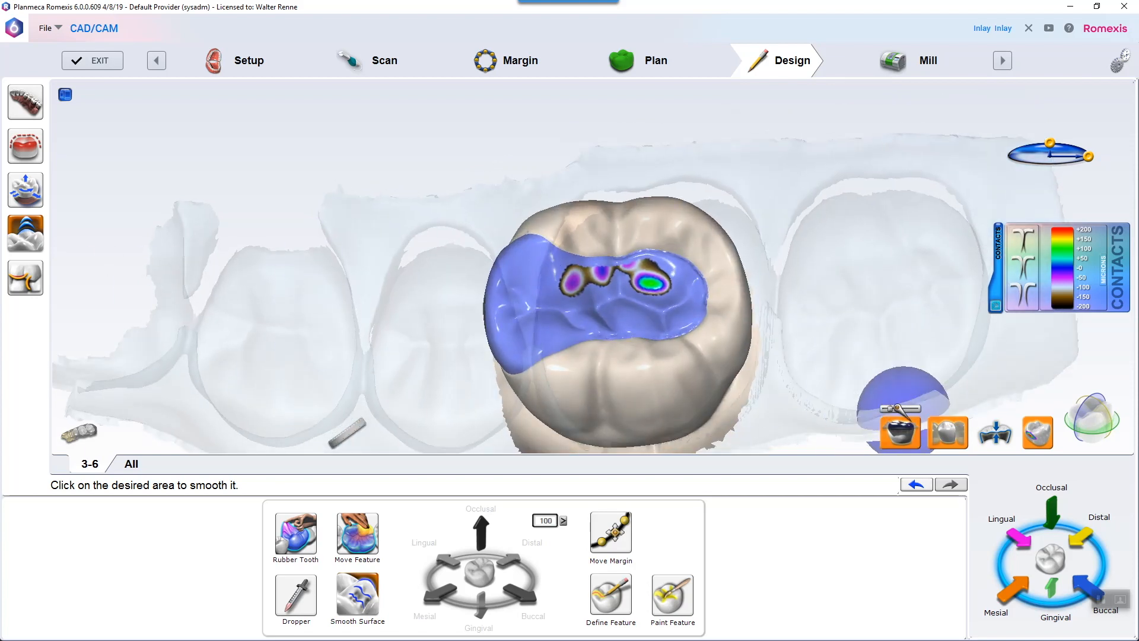
left_click(25, 278)
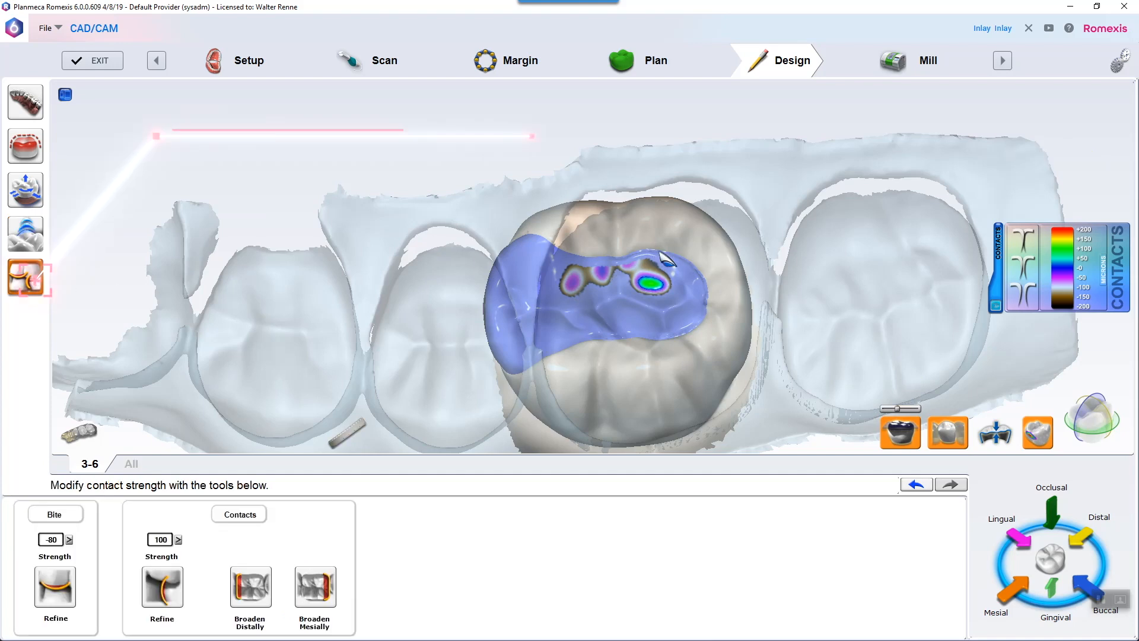
left_click_drag(702, 298, 705, 296)
mouse_move(886, 291)
right_mouse_down()
mouse_move(888, 274)
mouse_move(818, 184)
right_mouse_up()
Hide the opposing arch, display the material thickness map on the inlay and examine it with and without the neighboring teeth
left_click(902, 432)
left_click(995, 433)
right_click_drag(830, 245, 766, 130)
scroll(599, 303, "down", 3)
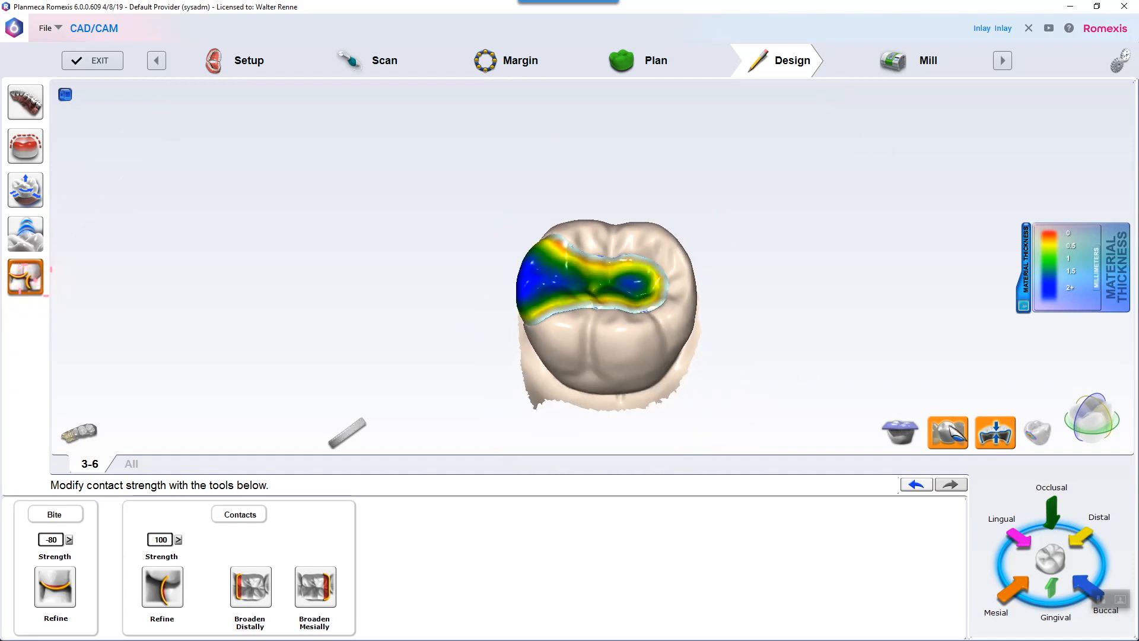
left_click(949, 432)
left_click(948, 432)
left_click(948, 433)
right_click_drag(516, 255, 765, 436)
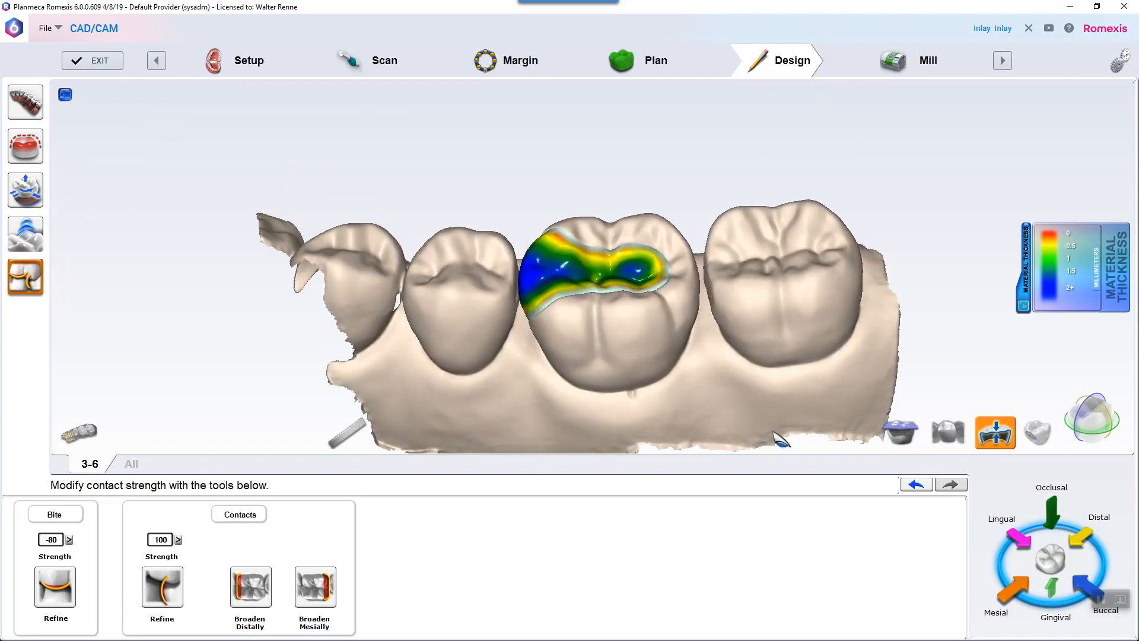
left_click(902, 433)
Proceed to the milling stage, isolate the inlay in its block and place the sprue on the mesial side
right_click_drag(902, 433, 930, 90)
left_click(923, 61)
scroll(688, 314, "up", 3)
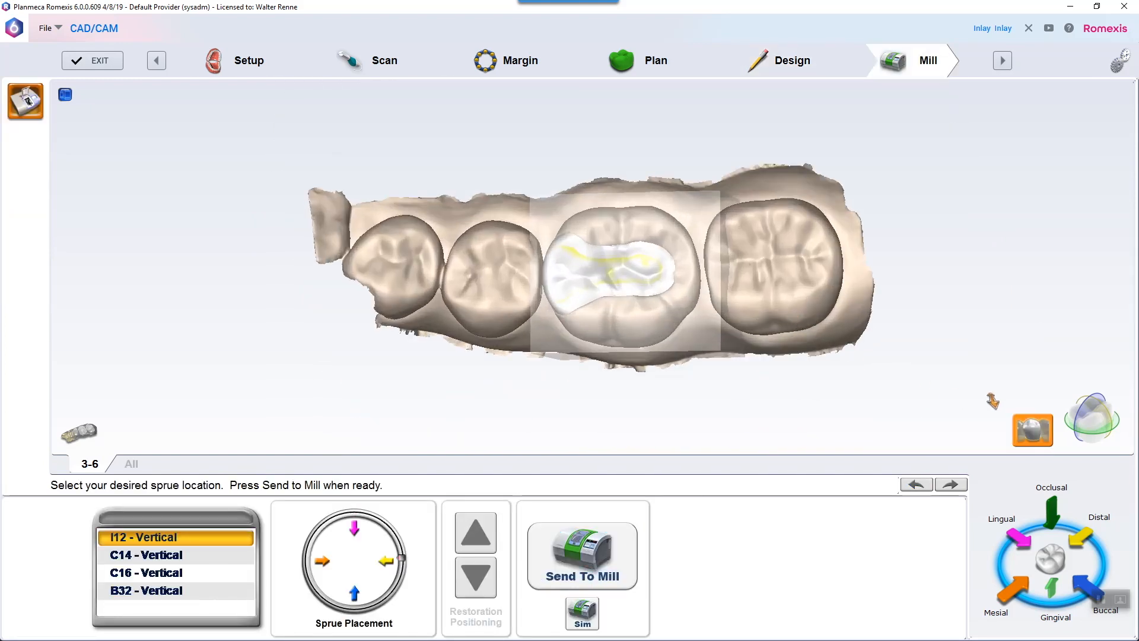
left_click(1033, 429)
right_click_drag(674, 366, 429, 511)
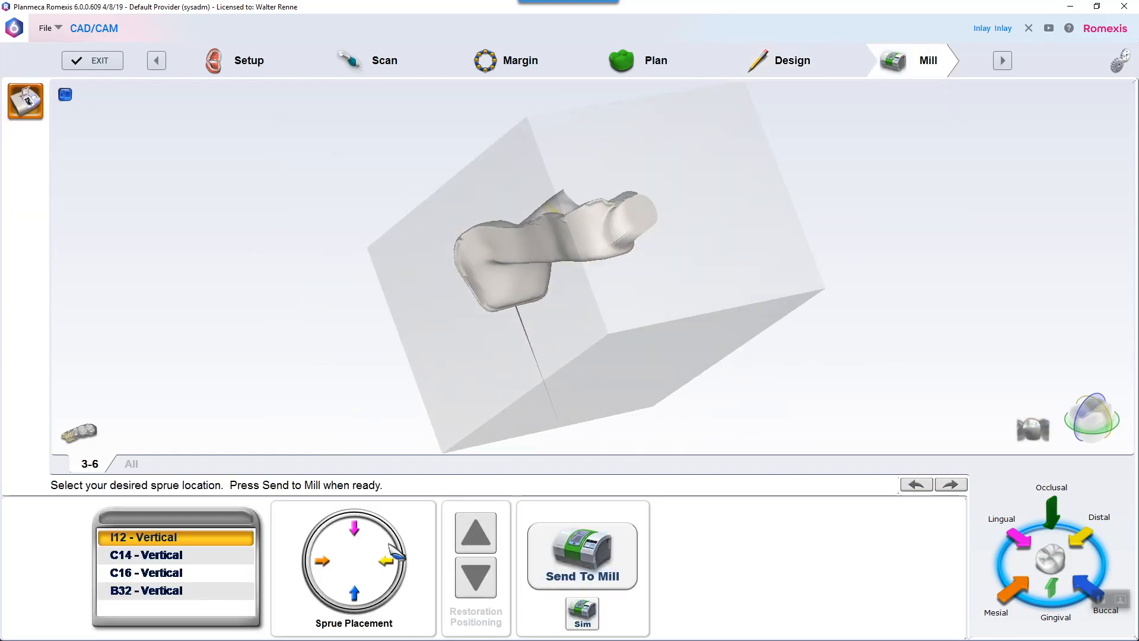
left_click(313, 556)
mouse_move(468, 244)
right_mouse_down()
mouse_move(892, 266)
mouse_move(843, 321)
right_mouse_up()
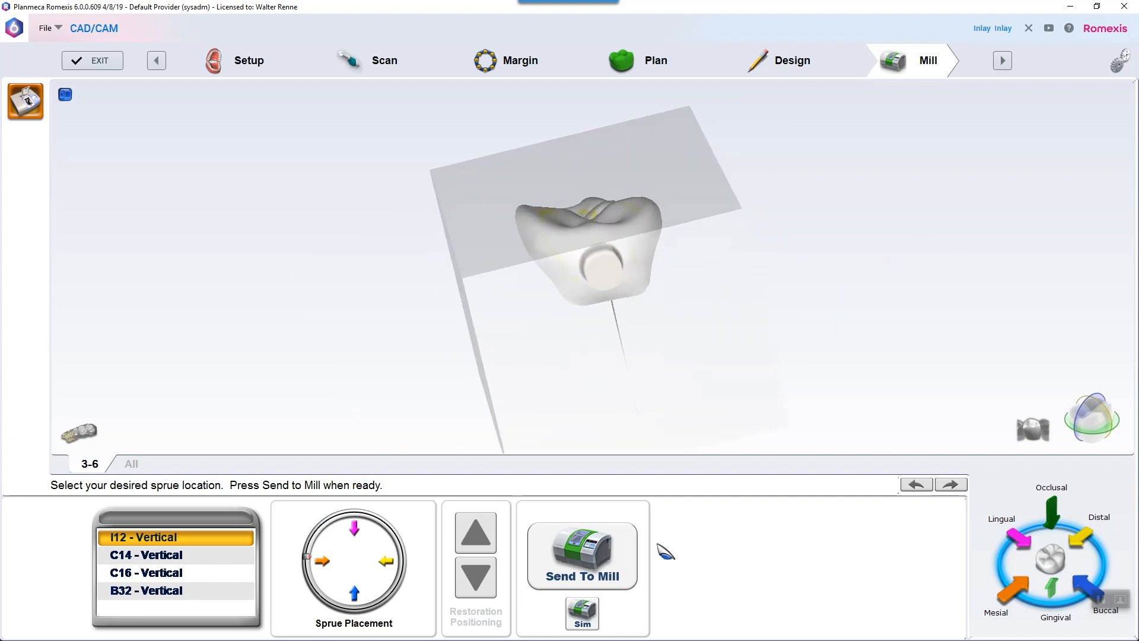
Run the milling simulation of the inlay and examine its fit from the underside of the model
left_click(583, 621)
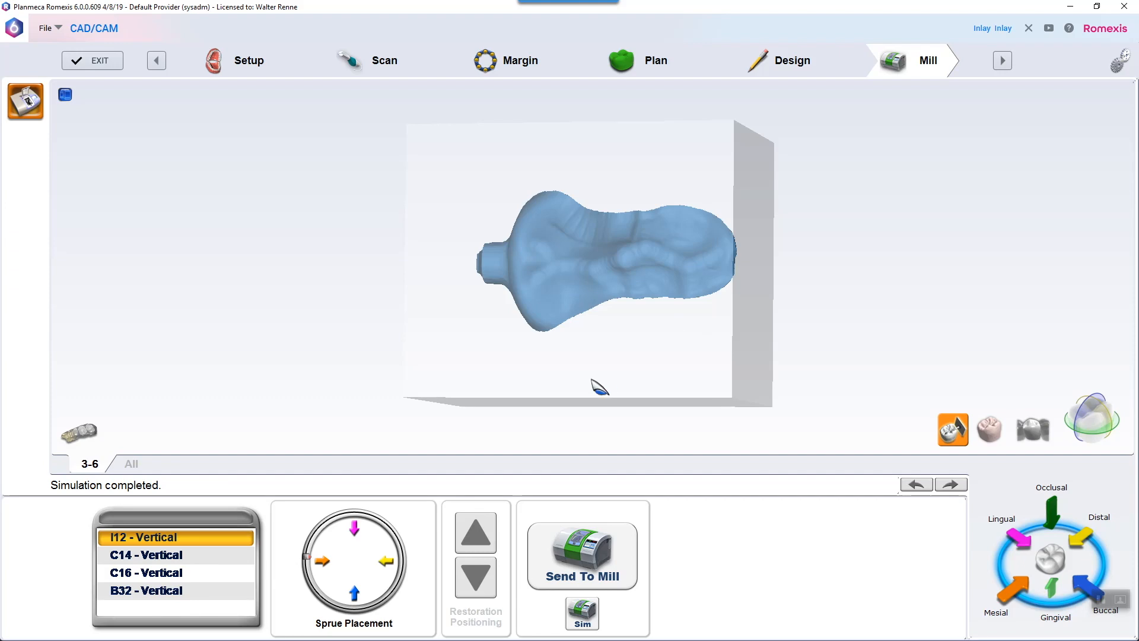
scroll(565, 254, "up", 10)
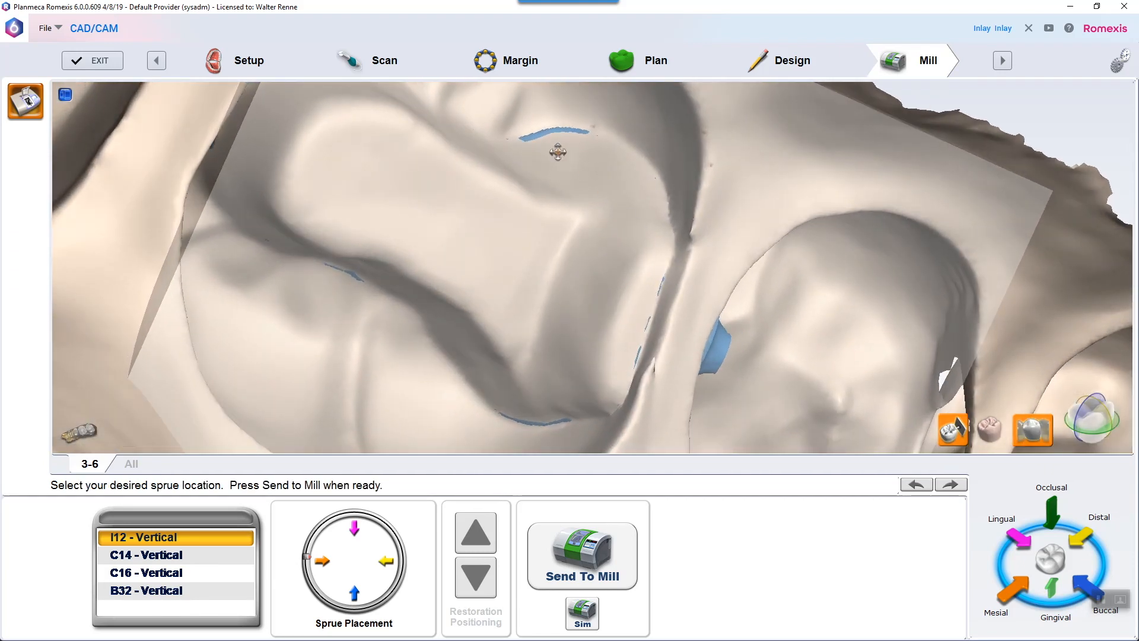
right_click_drag(557, 152, 580, 229)
scroll(287, 238, "up", 3)
middle_click_drag(287, 238, 386, 246)
scroll(387, 247, "up", 4)
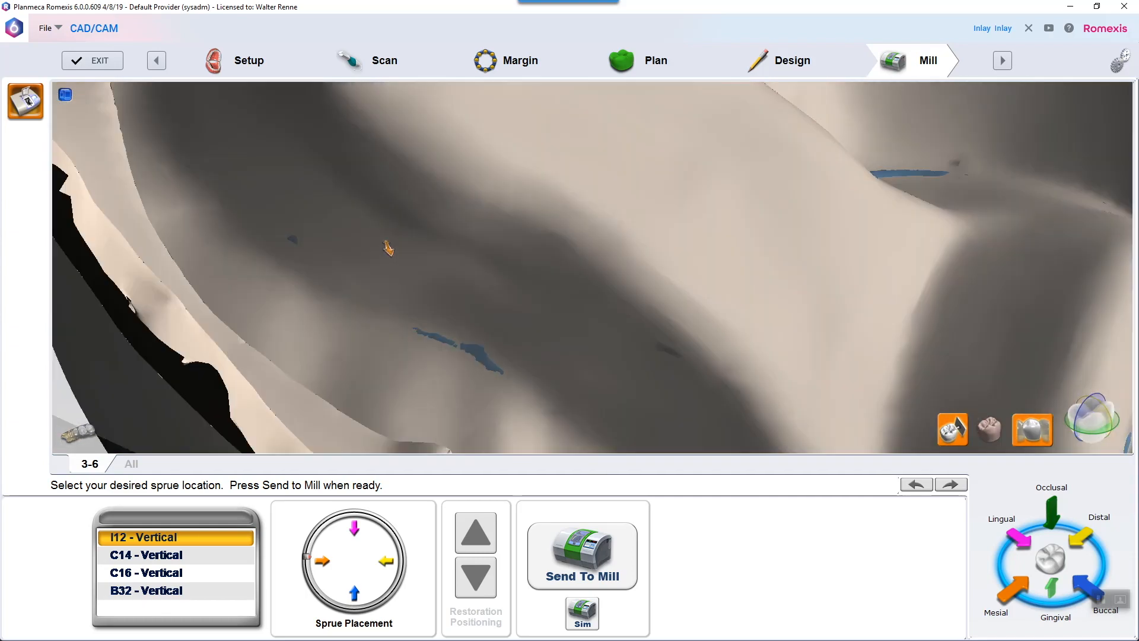
scroll(231, 257, "down", 8)
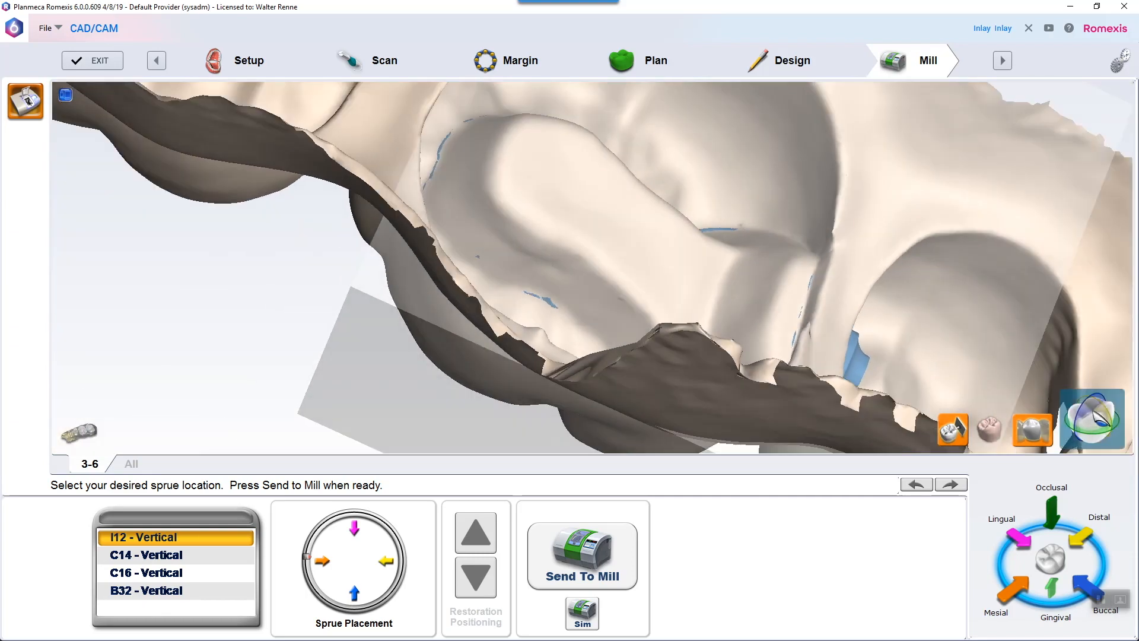
Slice the simulated inlay lengthwise from mesial to distal and inspect the gap to the preparation
left_click(1092, 420)
right_click_drag(867, 196, 753, 361)
scroll(753, 361, "up", 2)
right_click_drag(789, 282, 818, 275)
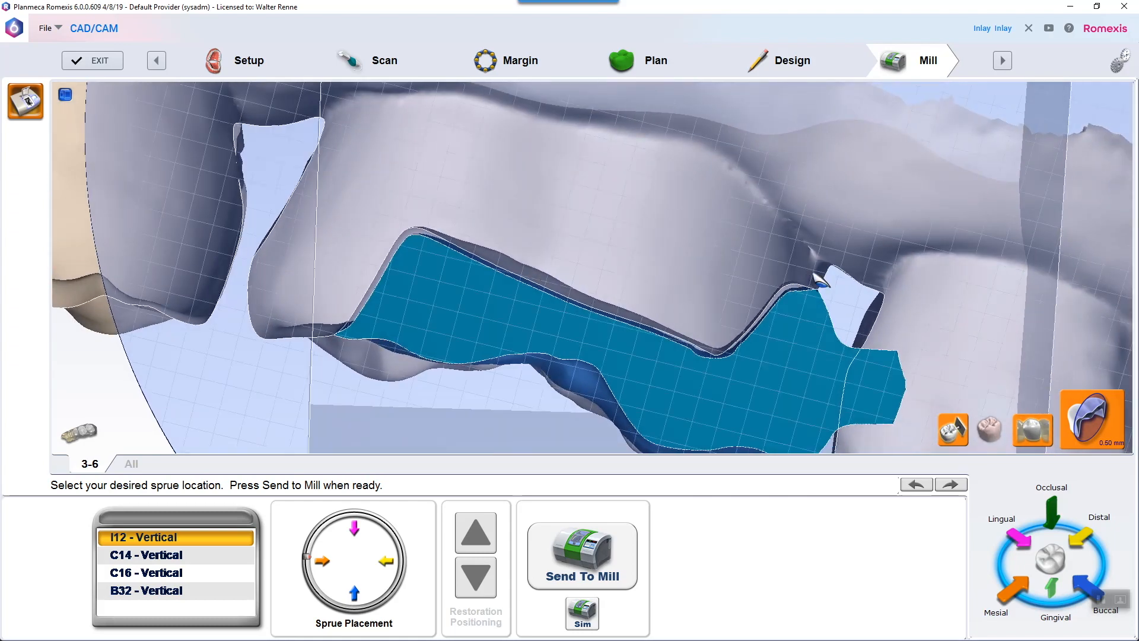
scroll(819, 274, "down", 5)
right_click_drag(671, 176, 727, 255)
Switch to a buccolingual cross-section and inspect the simulated inlay's fit against the cavity walls and floor
left_click(1077, 422)
right_click_drag(537, 222, 701, 255)
scroll(801, 287, "up", 5)
middle_click_drag(801, 287, 736, 333)
right_click_drag(1030, 97, 761, 252)
middle_click_drag(760, 251, 585, 252)
right_click_drag(584, 252, 727, 402)
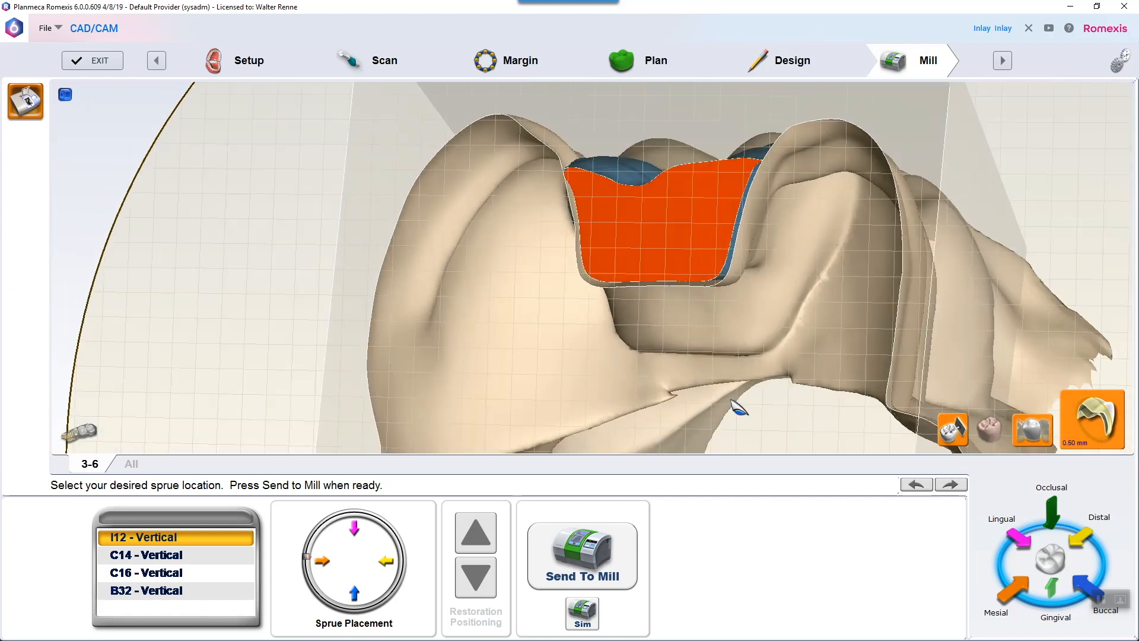
scroll(727, 402, "down", 3)
right_click_drag(784, 275, 730, 293)
scroll(750, 356, "up", 6)
middle_click_drag(730, 292, 727, 285)
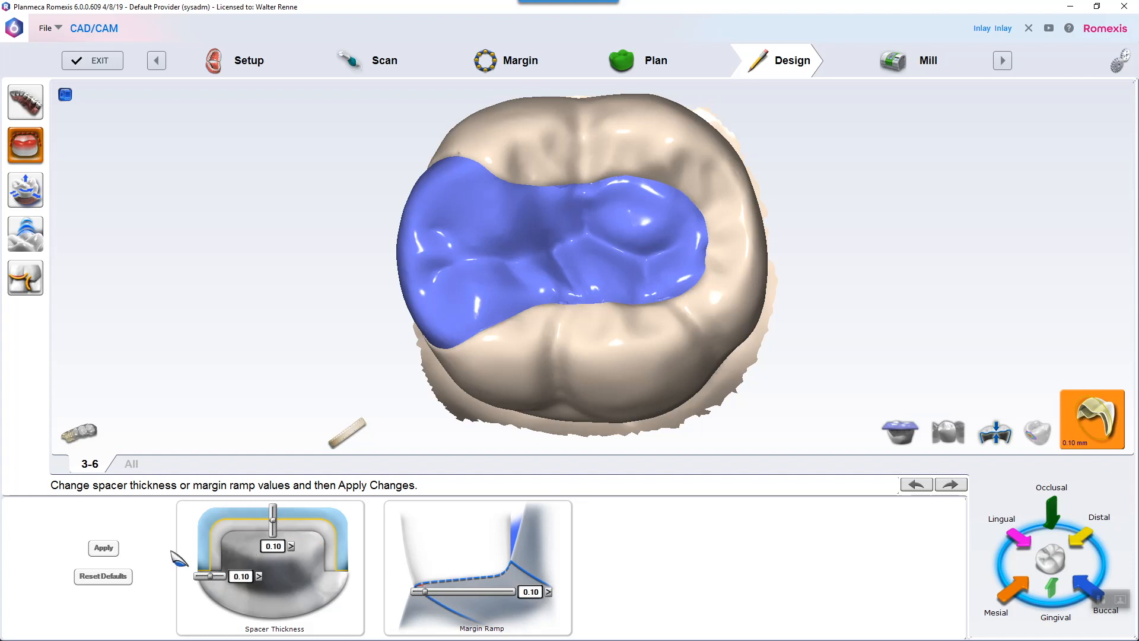
Return to the milling stage and run the milling simulation again, accepting the simulation settings
left_click(910, 74)
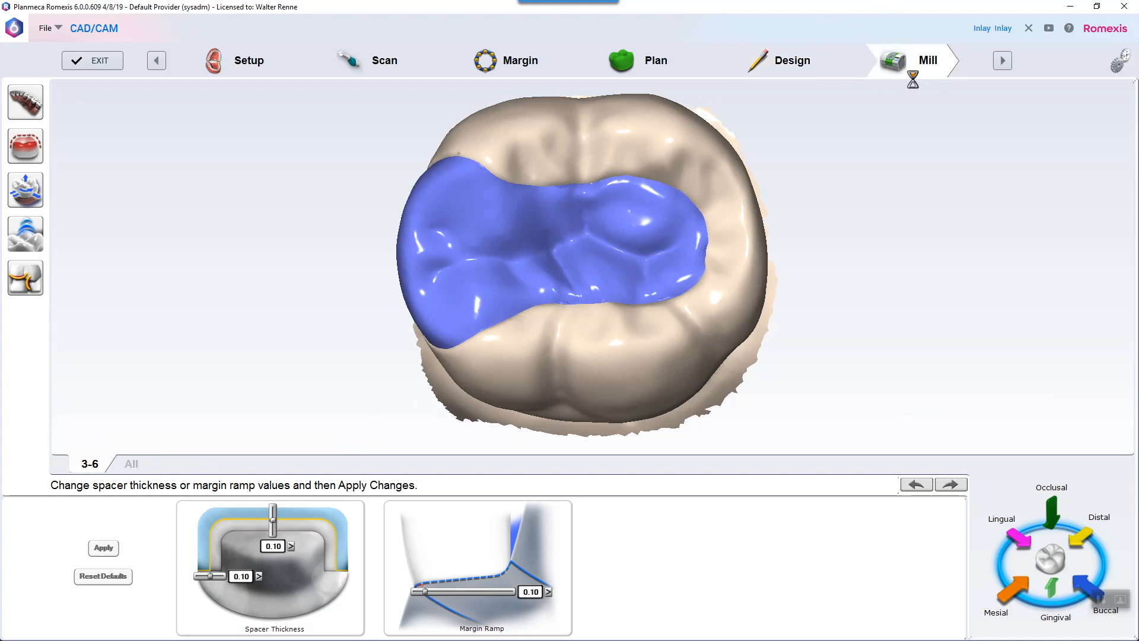
left_click(584, 612)
left_click(539, 393)
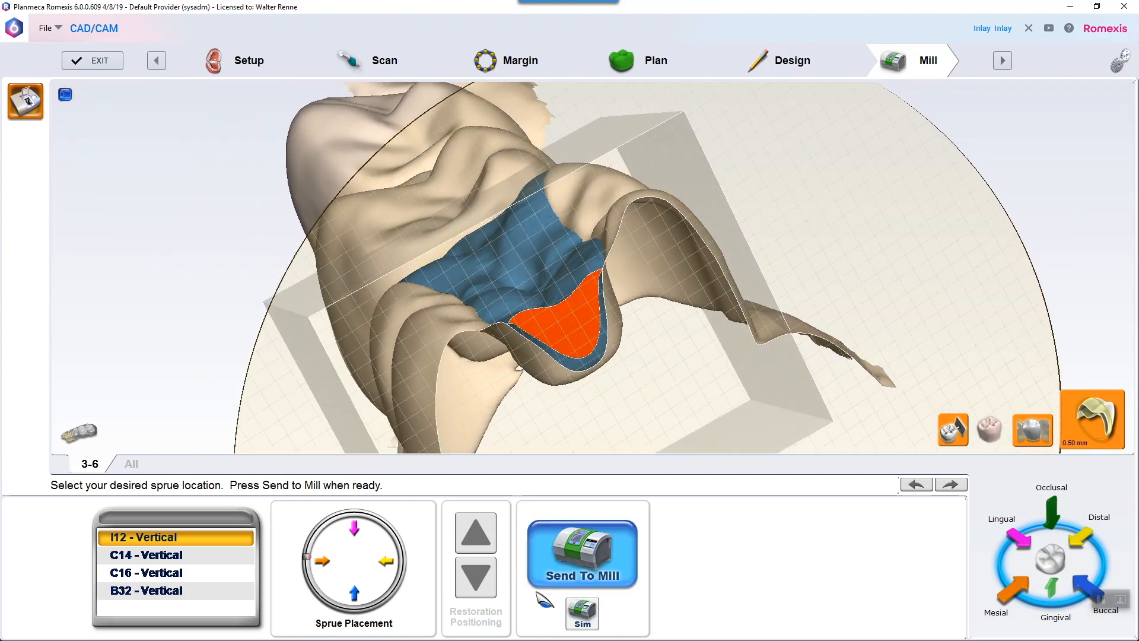
left_click(583, 555)
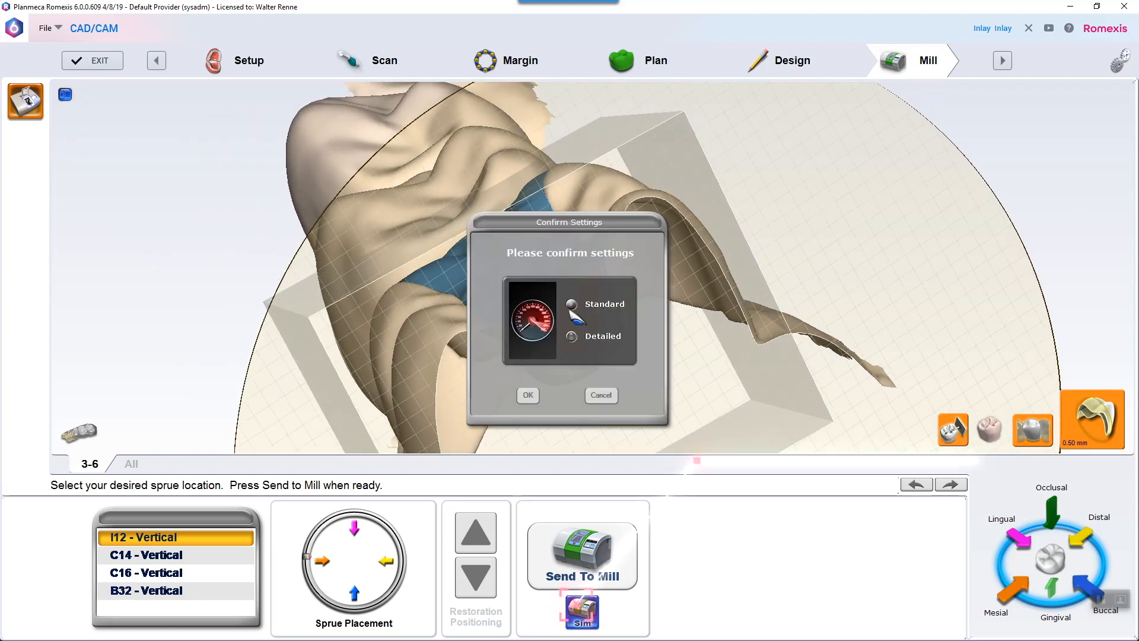
left_click(530, 396)
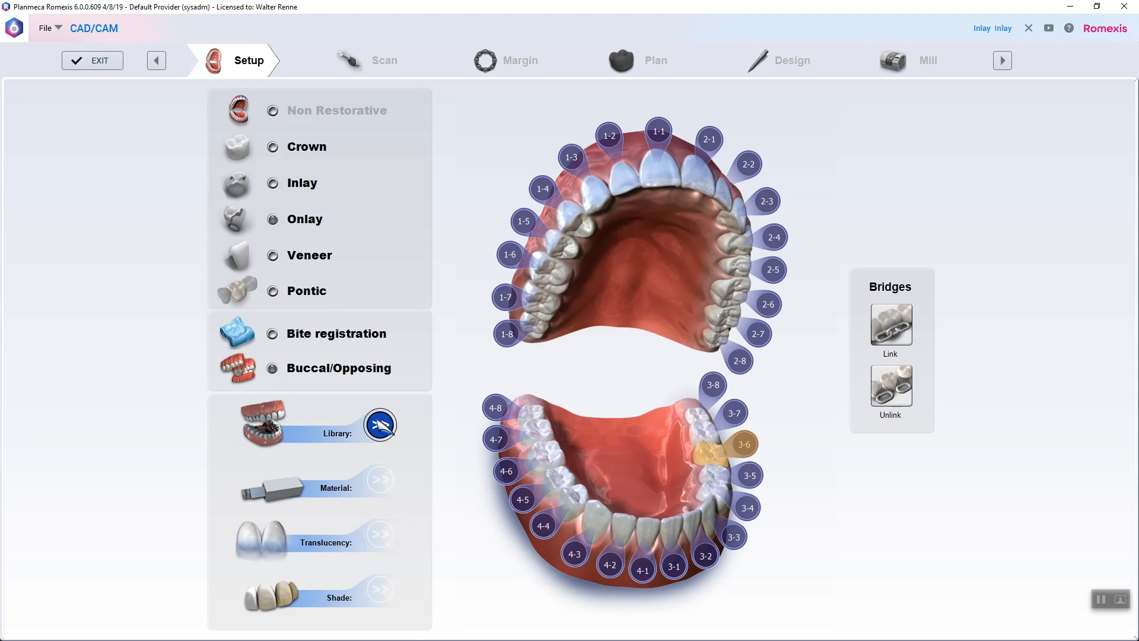
Set up the onlay with Library A, IPS e.max CAD, MT translucency and shade A1-MT, and enter the scan stage
left_click(379, 425)
left_click(452, 361)
left_click(379, 480)
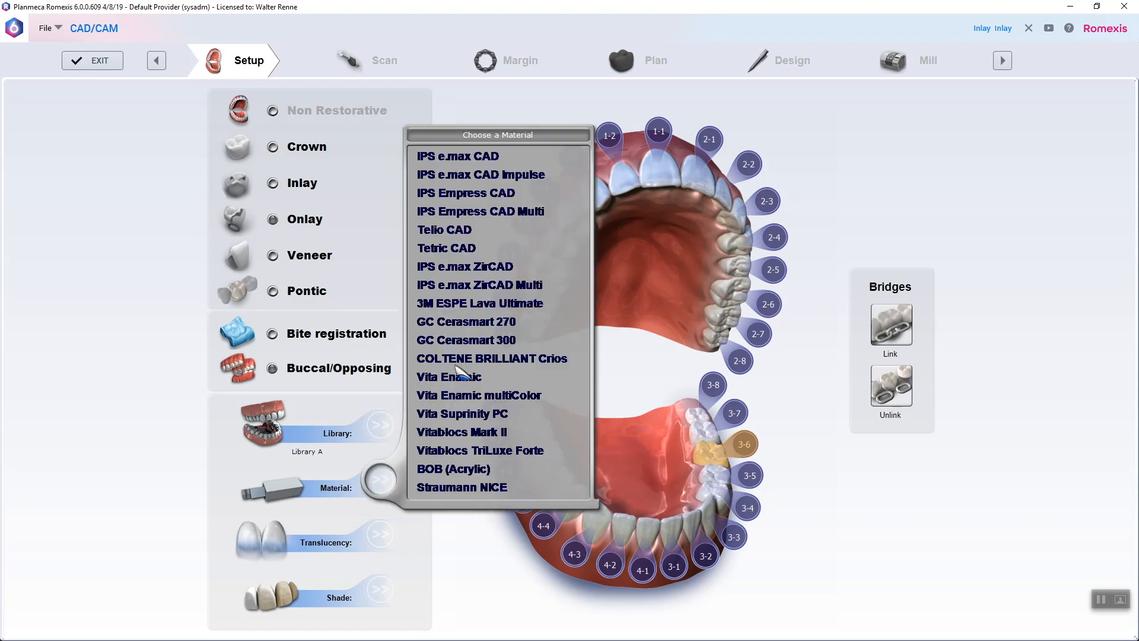
left_click(492, 156)
left_click(380, 534)
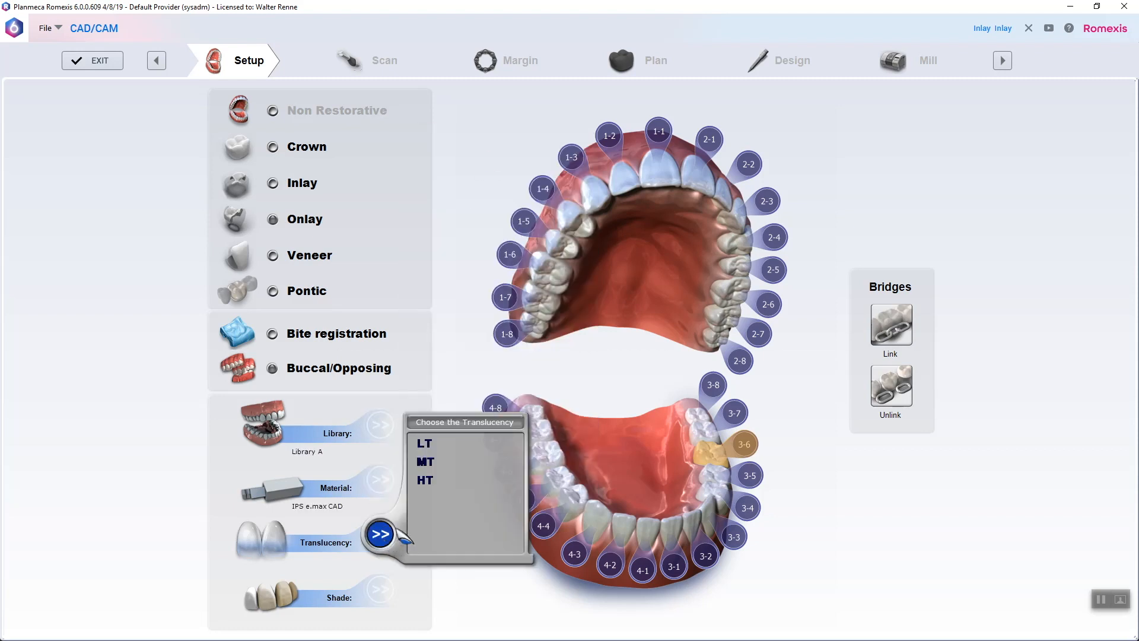
left_click(427, 462)
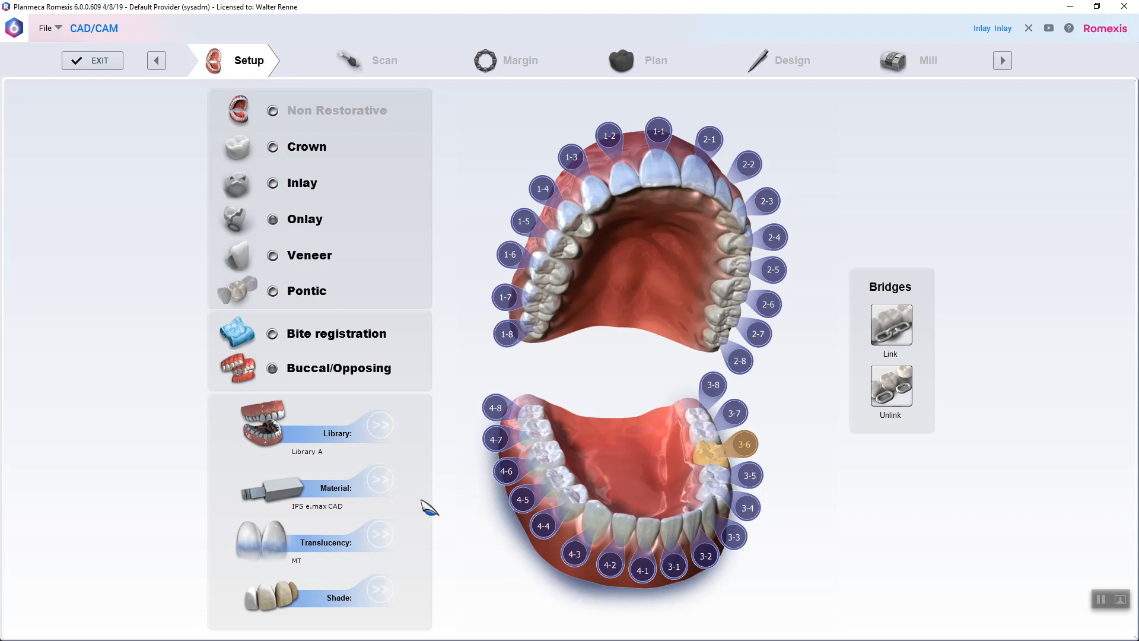
left_click(387, 581)
left_click(433, 488)
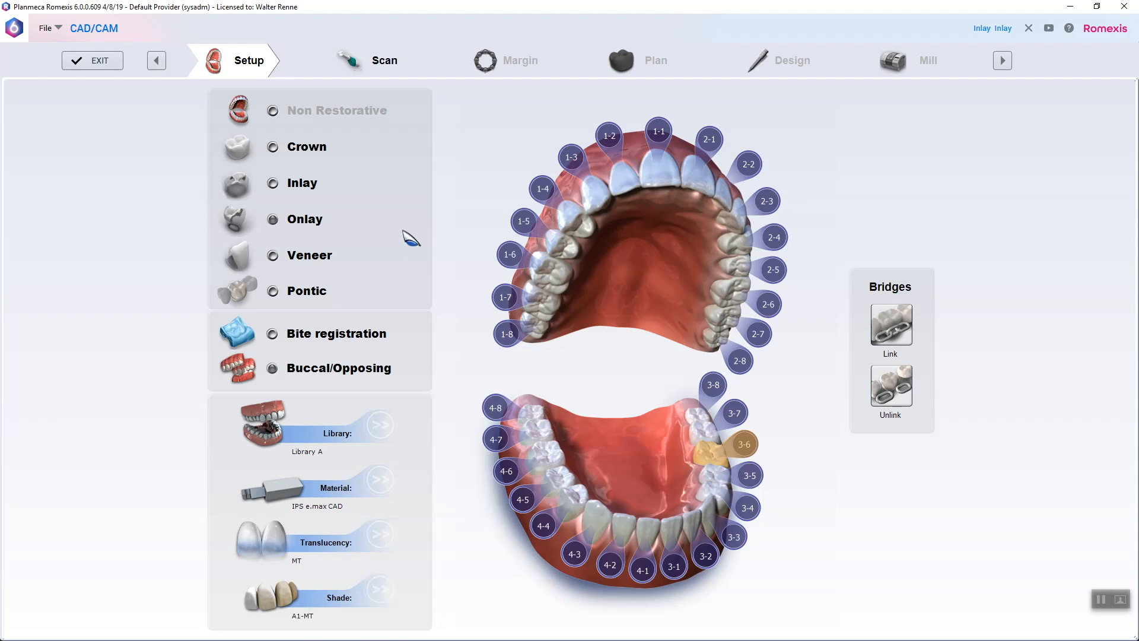
left_click(380, 78)
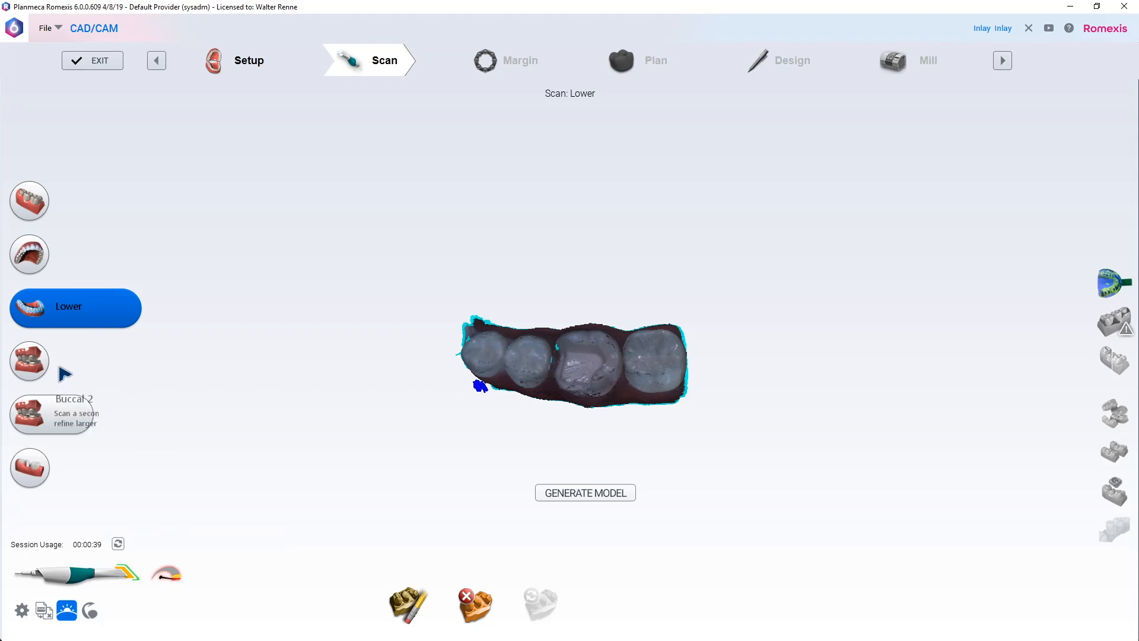
Examine the generated lower arch model from several angles, using the scan warning display to check the captured data
left_click(44, 255)
middle_click_drag(642, 486, 833, 339)
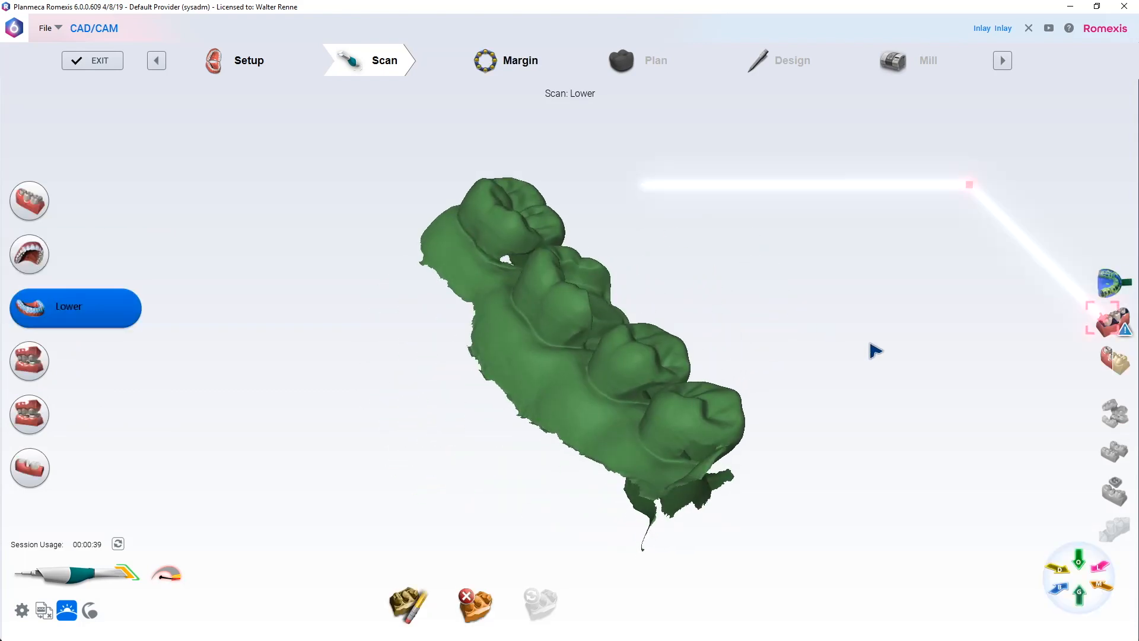
left_click(1107, 331)
middle_click_drag(1030, 349, 946, 344)
scroll(893, 396, "up", 5)
middle_click_drag(892, 396, 950, 390)
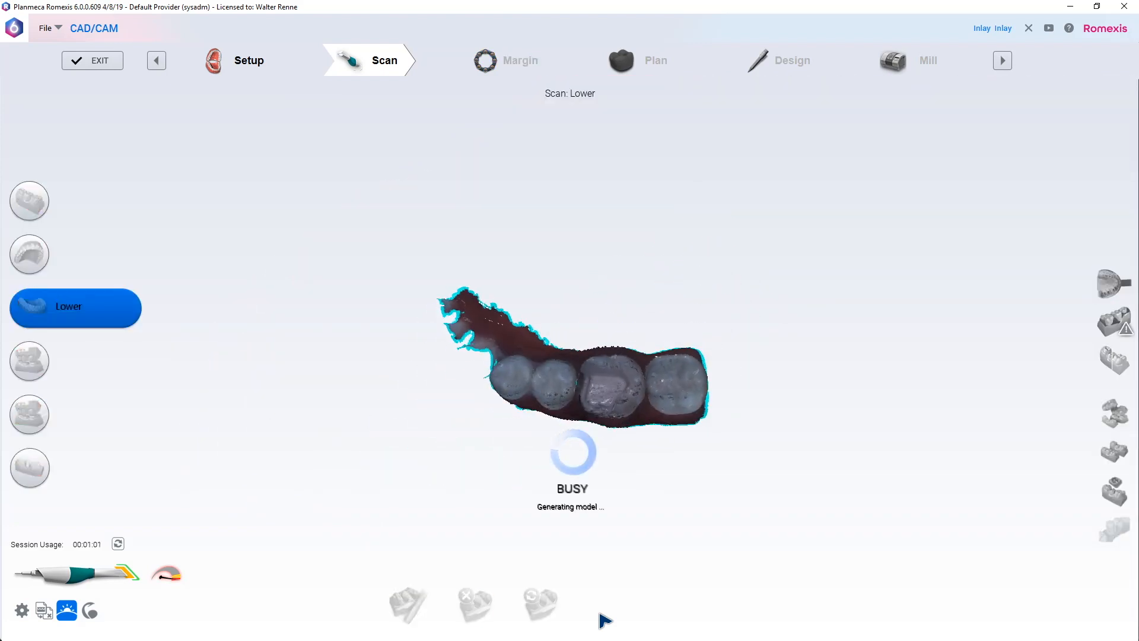
Inspect the newly generated, extended lower arch model around the preparation with the scan warning display on
scroll(593, 440, "up", 7)
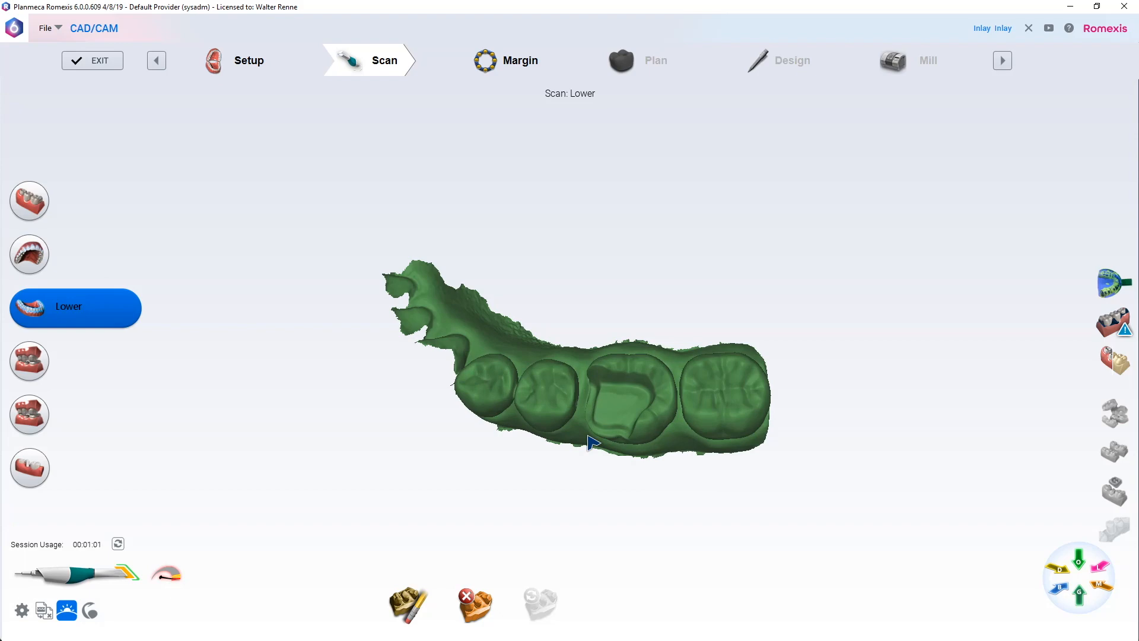
middle_click_drag(592, 441, 650, 409)
scroll(625, 323, "down", 8)
left_click(1127, 334)
mouse_move(880, 353)
middle_mouse_down()
mouse_move(898, 486)
mouse_move(859, 347)
middle_mouse_up()
Show the lower model in ICE mode, inspect the preparation up close, and switch ICE mode off
left_click(1115, 360)
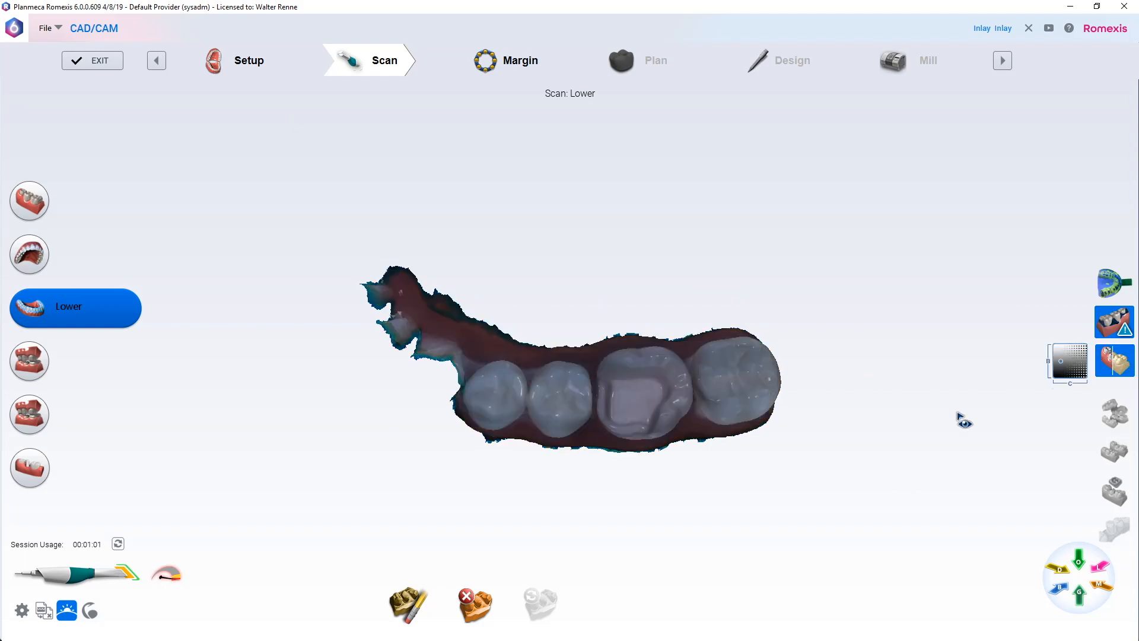
scroll(896, 465, "up", 8)
middle_click_drag(731, 403, 765, 384)
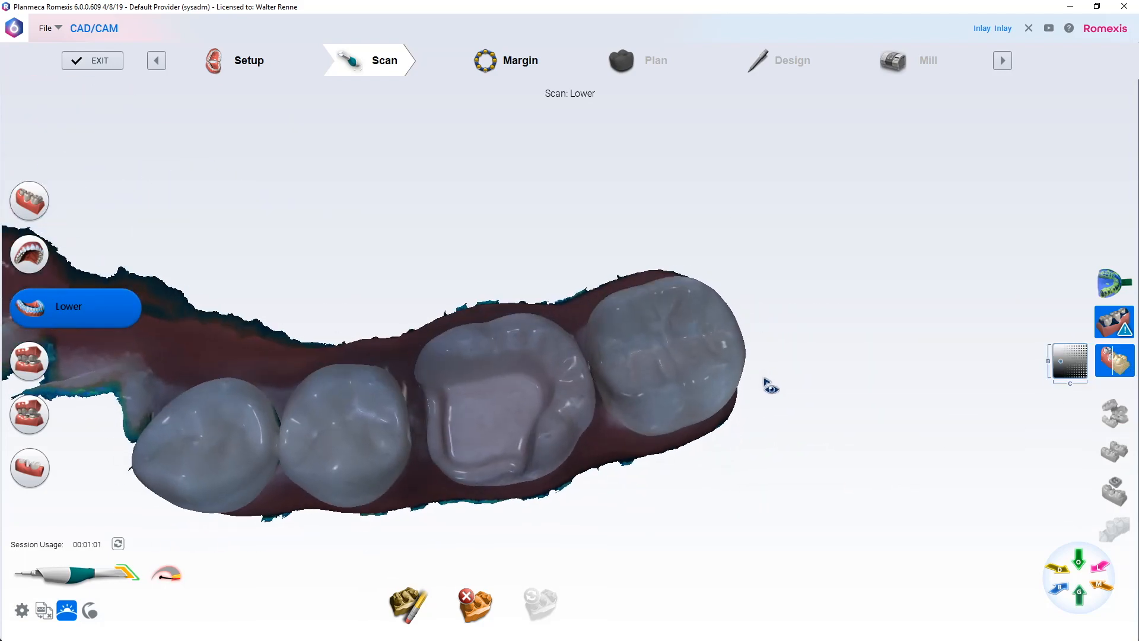
left_click(1093, 356)
middle_click_drag(647, 457, 775, 367)
Switch to the upper arch scan and inspect the captured opposing teeth from the side
left_click(23, 266)
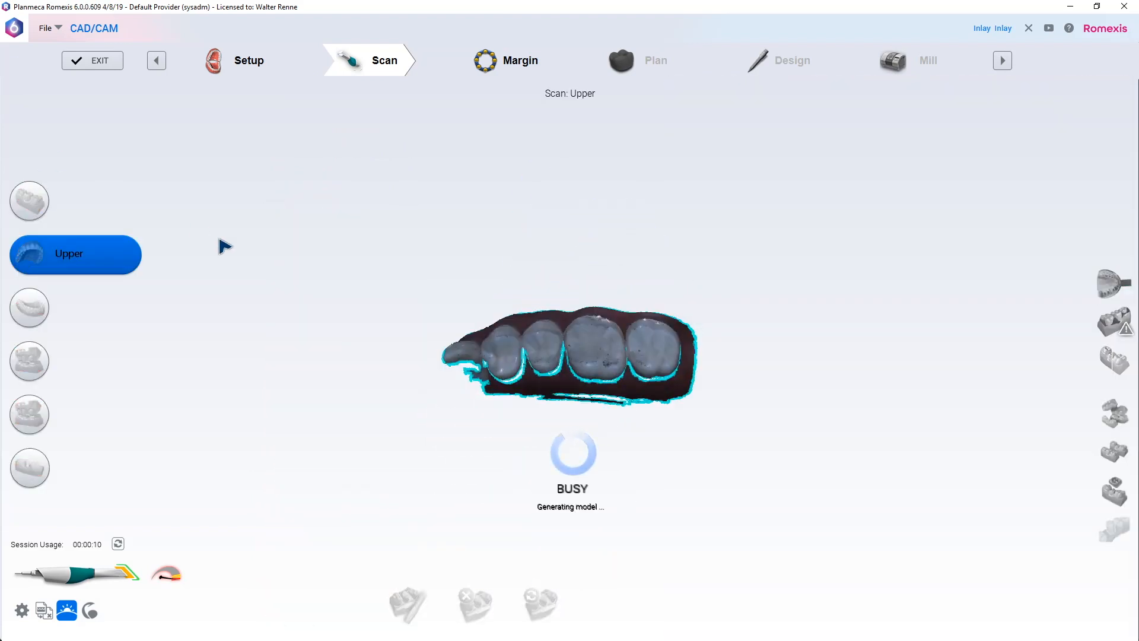
scroll(571, 388, "up", 4)
right_click_drag(572, 388, 590, 344)
scroll(567, 304, "up", 5)
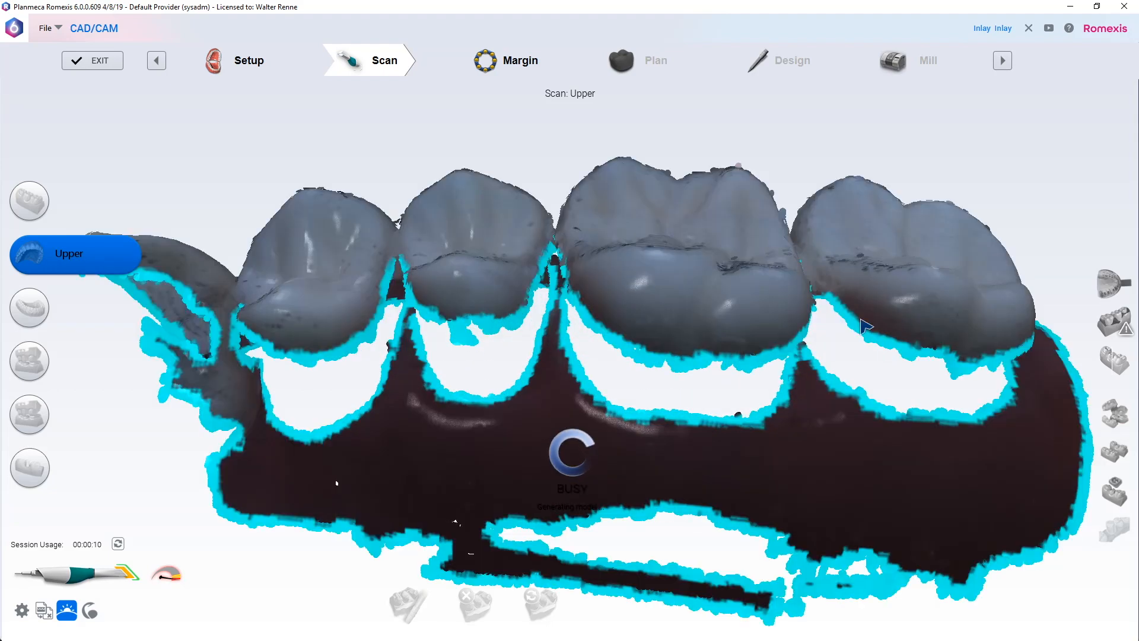
scroll(912, 325, "down", 3)
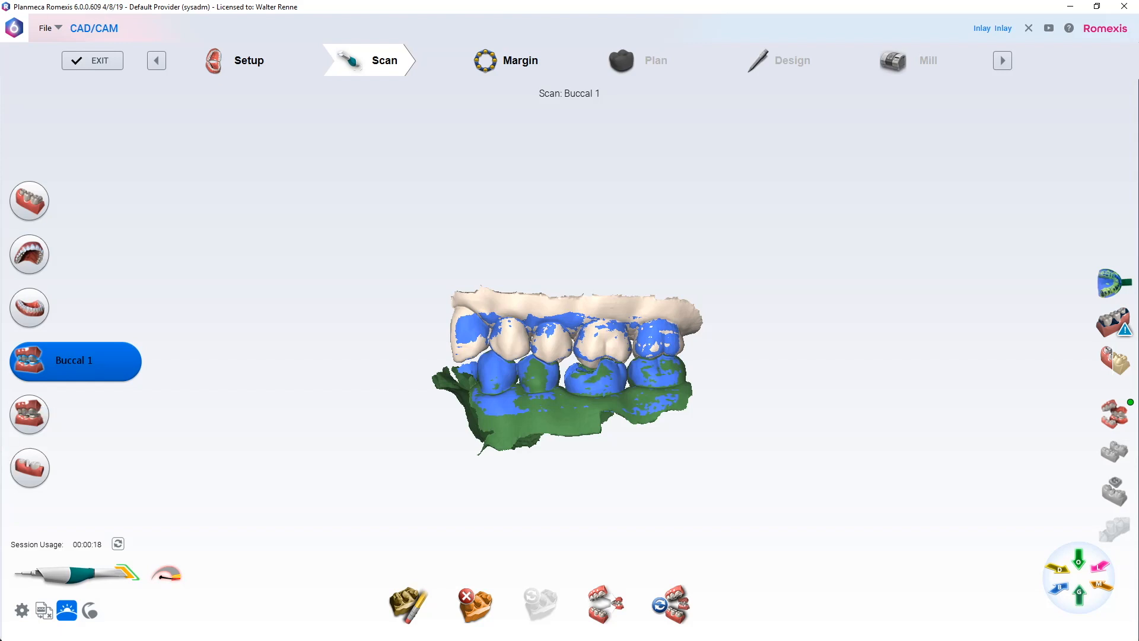
Inspect how the buccal scan overlays the upper and lower arch models
scroll(556, 375, "up", 5)
right_click_drag(588, 416, 636, 457)
scroll(862, 412, "down", 2)
Open the buccal alignment view and examine the occlusal contacts on the lower teeth around the preparation
left_click(1114, 414)
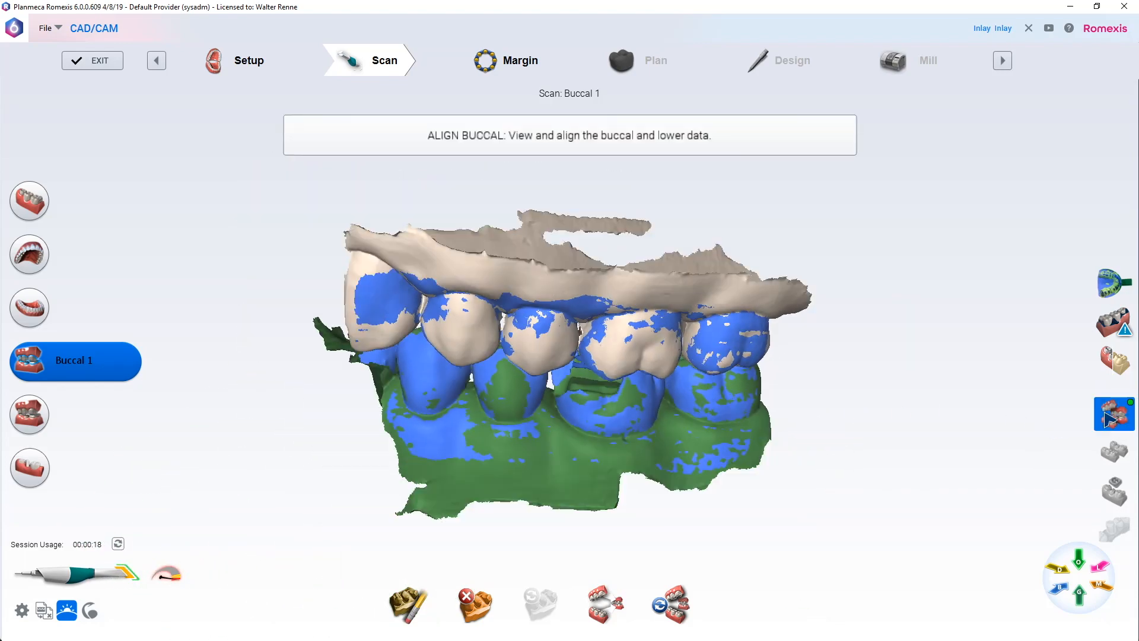
scroll(655, 486, "up", 5)
right_click_drag(655, 487, 660, 295)
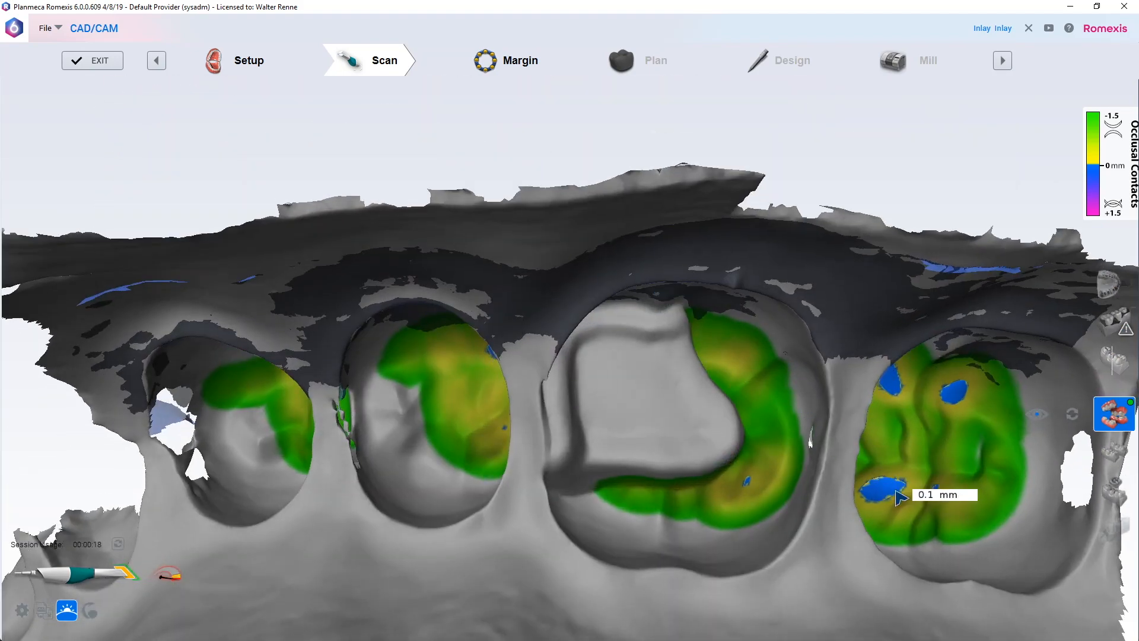
right_click_drag(629, 449, 641, 502)
scroll(641, 502, "down", 5)
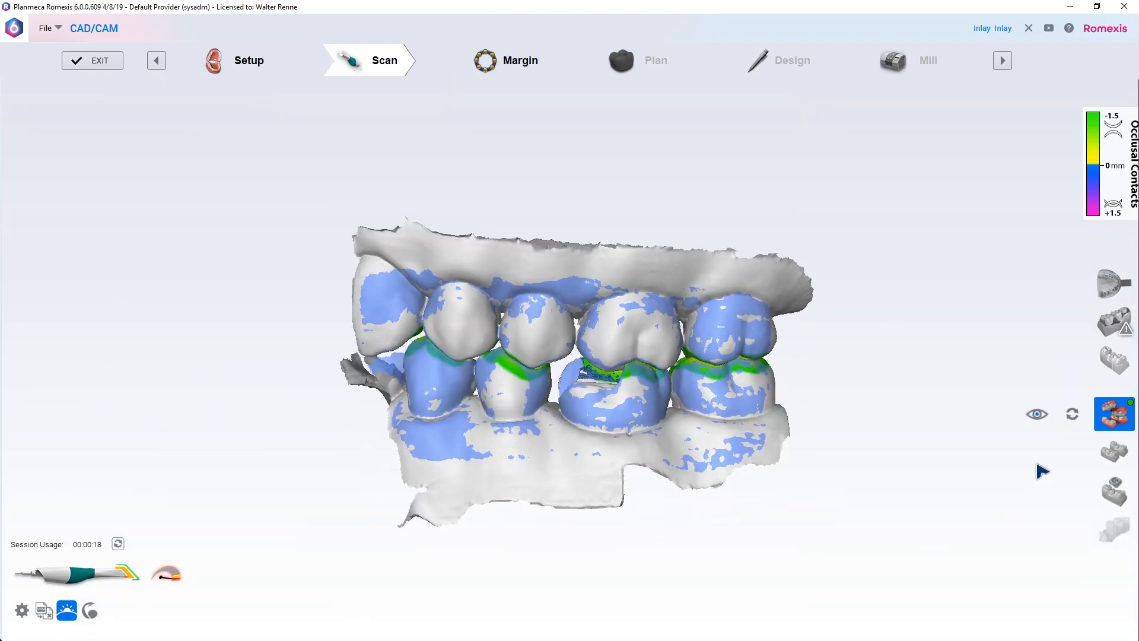
Close and reopen the buccal alignment view, and cycle the visibility of the aligned arches
left_click(1116, 415)
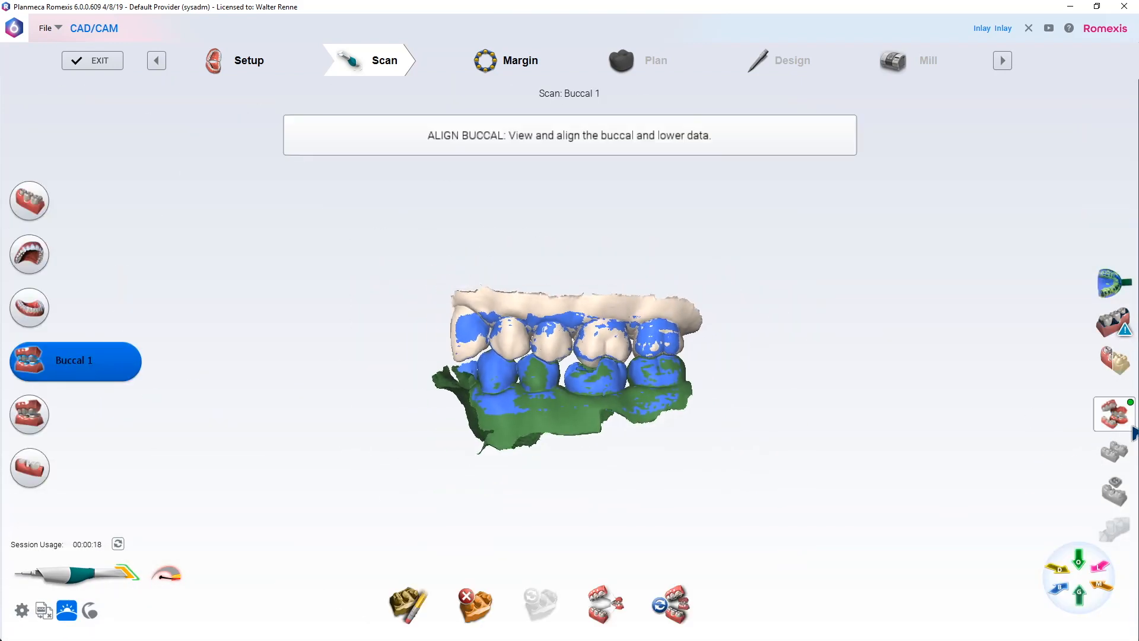
left_click(1125, 424)
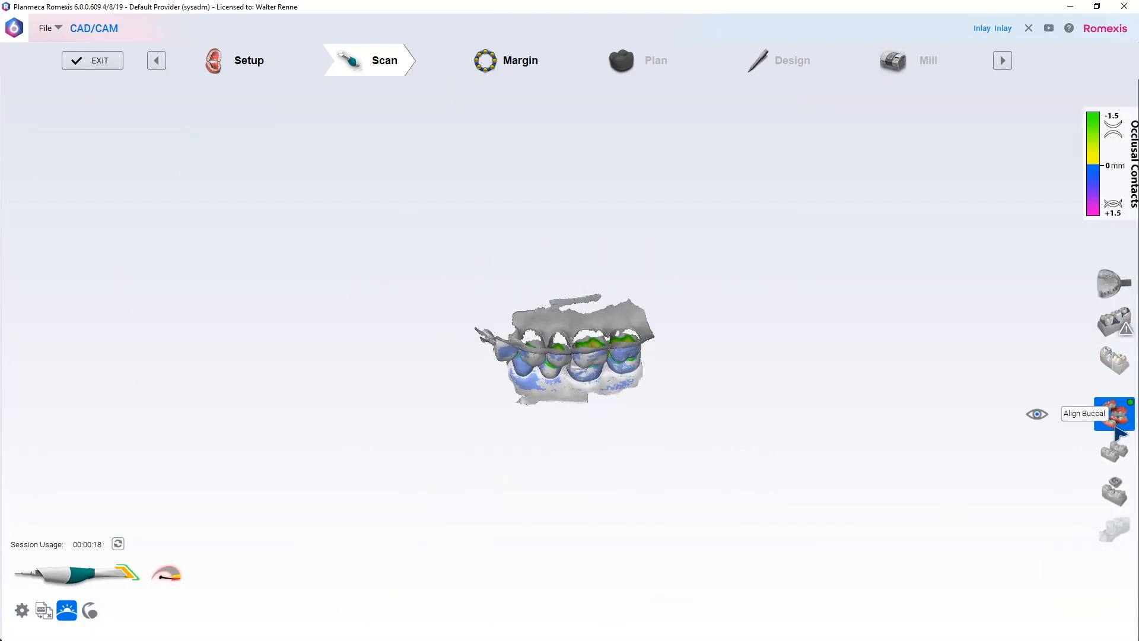
left_click(1050, 419)
left_click(1050, 419)
left_click(1050, 419)
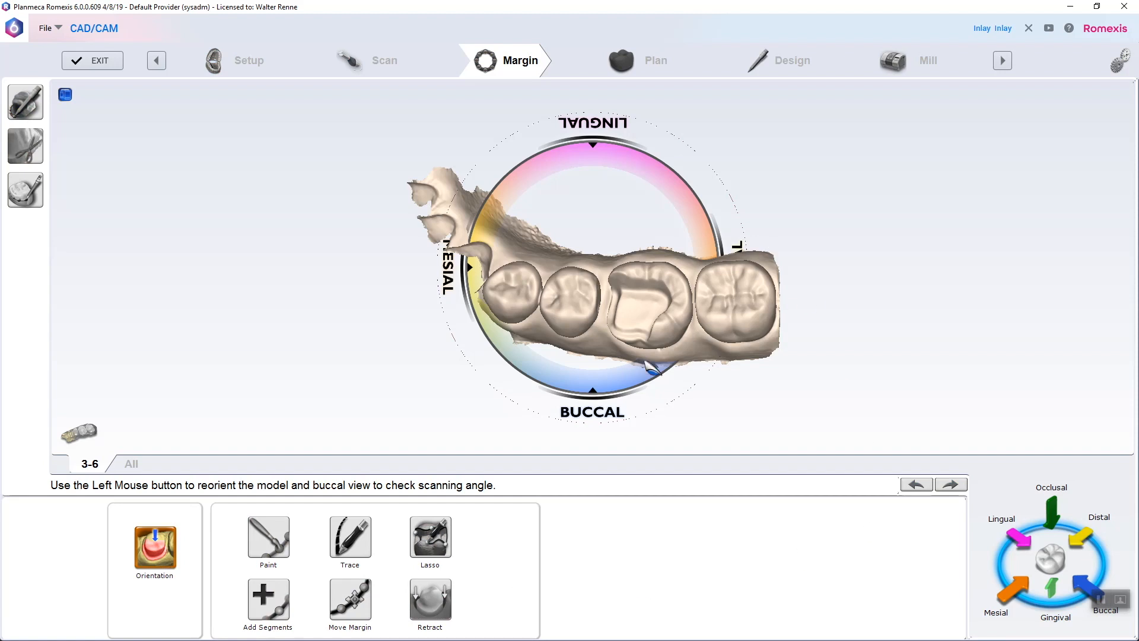
Reorient the lower model within the orientation ring so the preparation on 3-6 faces the occlusal view
left_click_drag(645, 361, 676, 350)
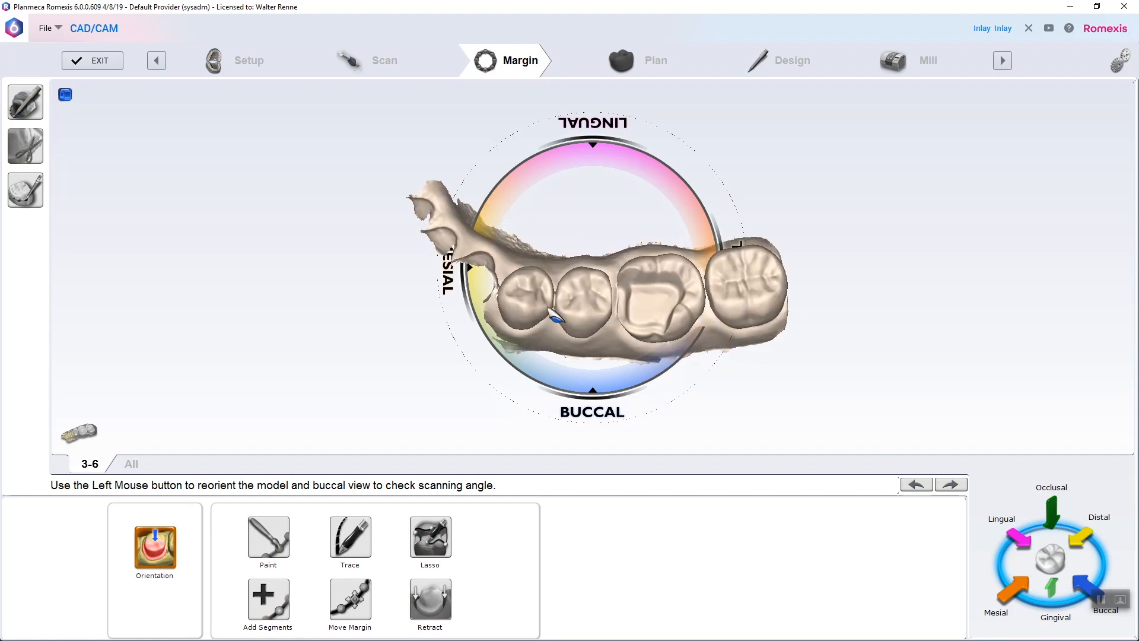
left_click_drag(565, 297, 567, 323)
left_click_drag(738, 295, 732, 328)
scroll(692, 289, "up", 3)
middle_click_drag(693, 288, 594, 262)
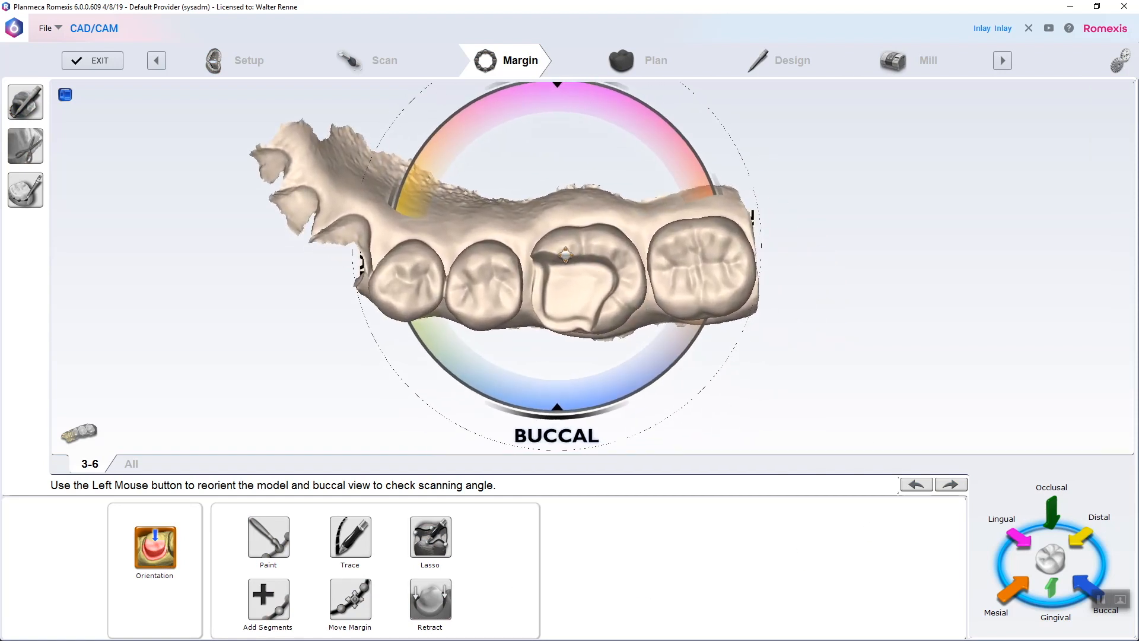
scroll(595, 261, "down", 2)
left_click_drag(593, 311, 560, 273)
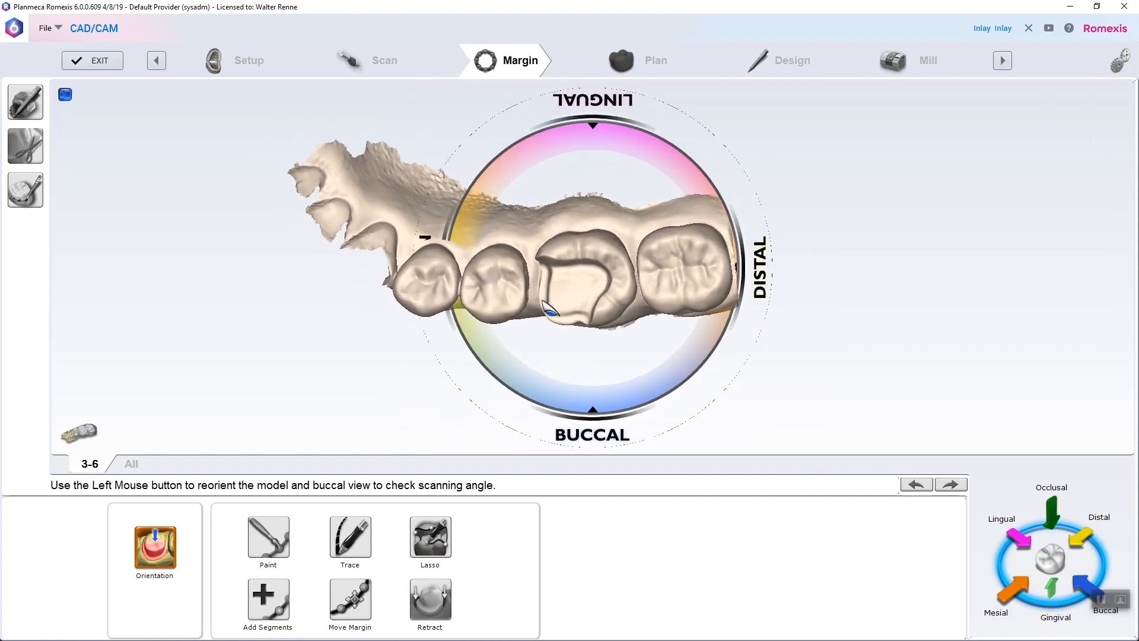
Fine-tune the model's tilt while viewing the 3-6 preparation closely, and finish the orientation
scroll(553, 324, "up", 3)
scroll(587, 351, "up", 5)
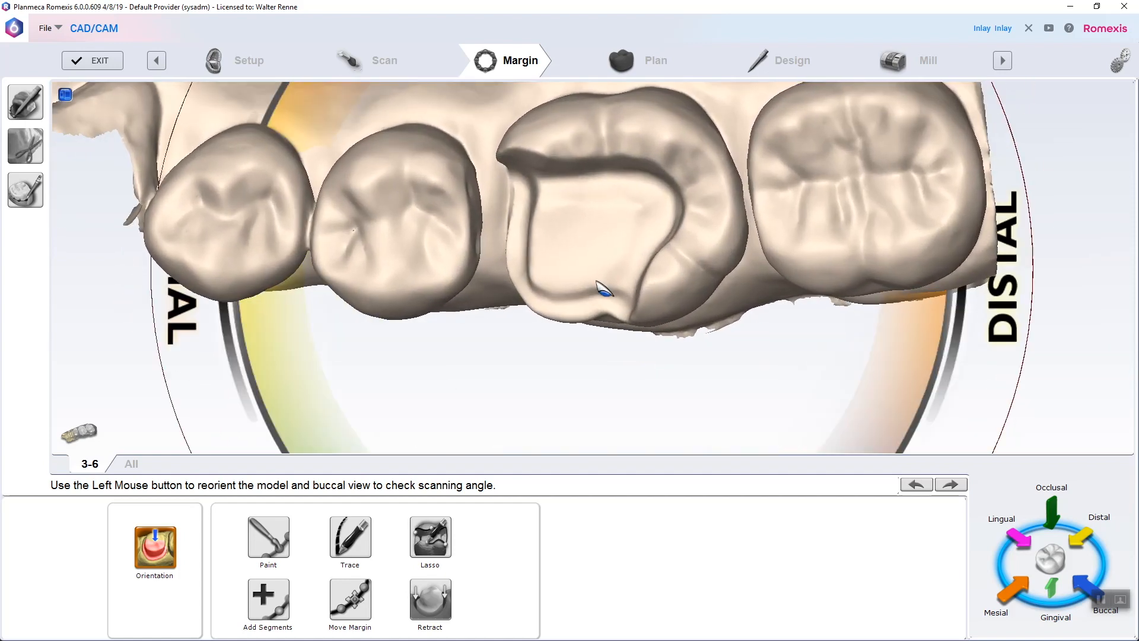
left_click_drag(781, 236, 910, 247)
left_click_drag(623, 284, 643, 254)
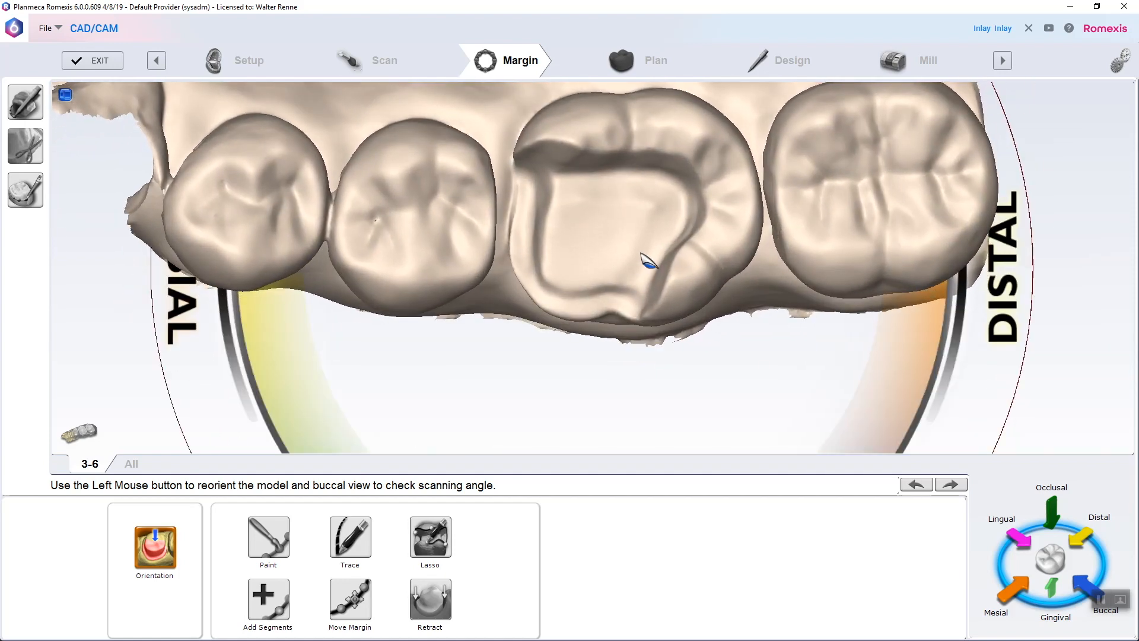
scroll(558, 185, "down", 3)
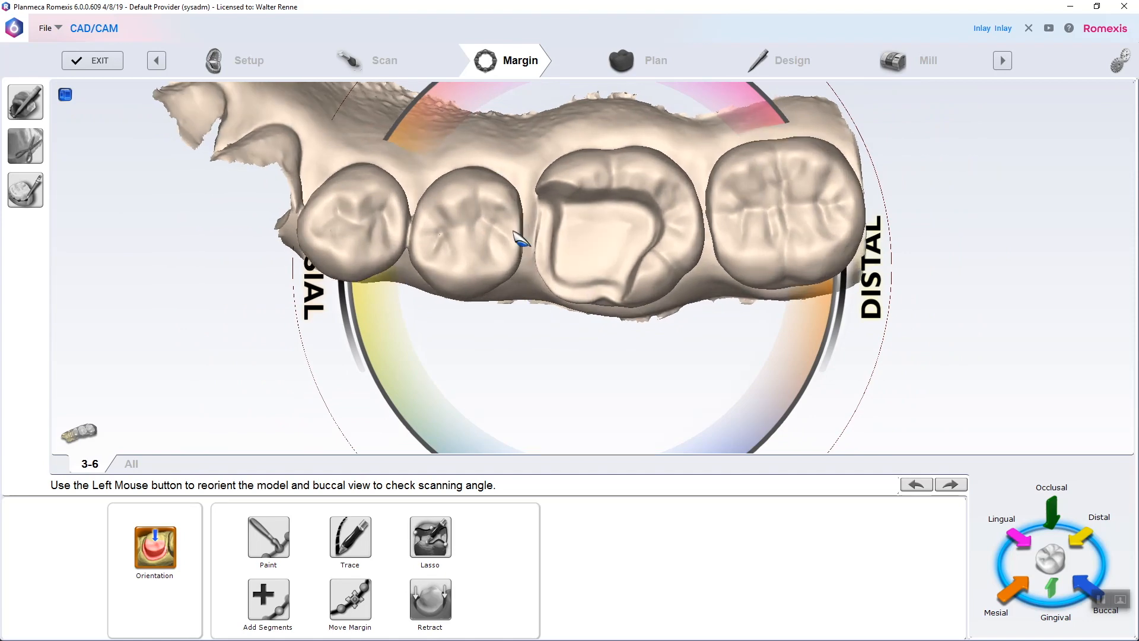
left_click_drag(561, 257, 599, 292)
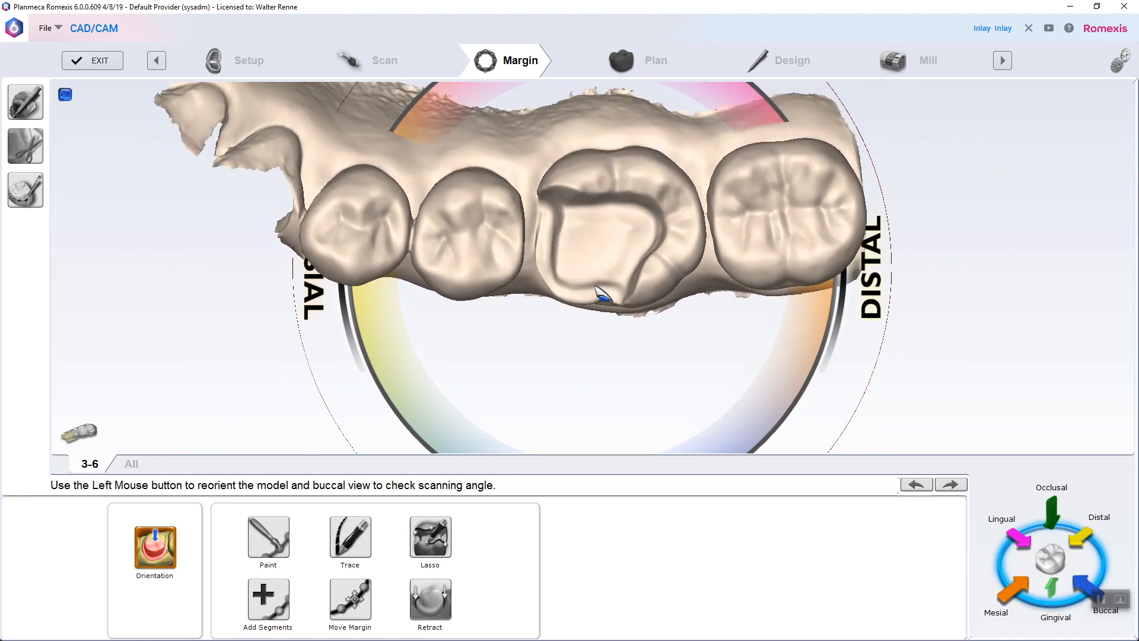
left_click(156, 533)
Define the onlay margin on tooth 3-6 by painting around the full edge of the preparation
left_click(279, 541)
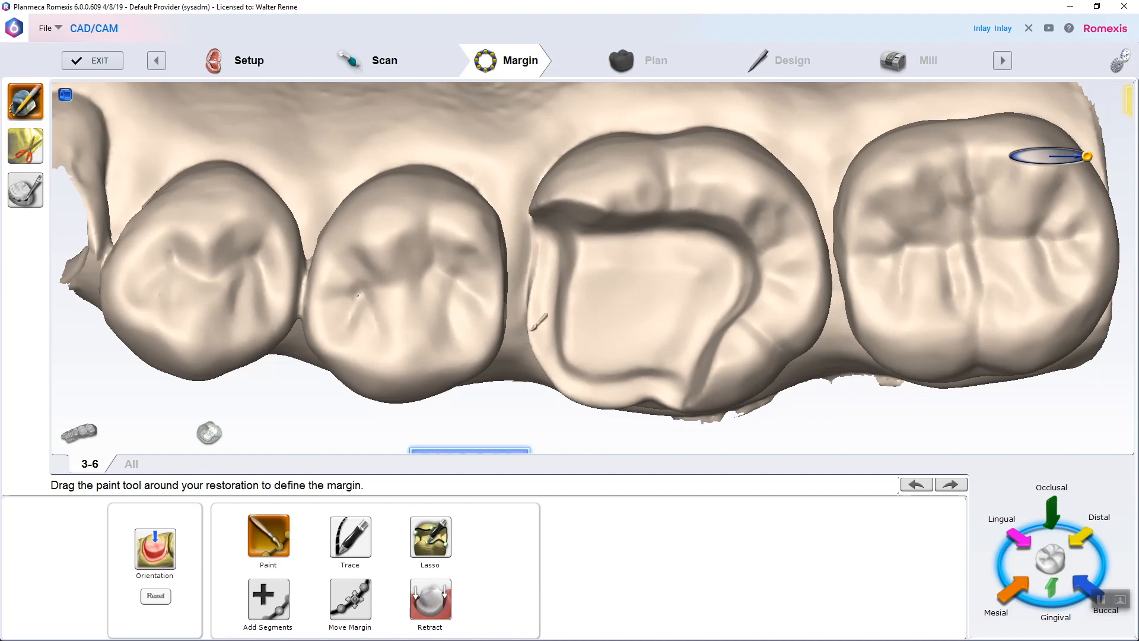
mouse_move(538, 344)
left_mouse_down()
mouse_move(555, 203)
mouse_move(693, 199)
mouse_move(763, 293)
left_mouse_up()
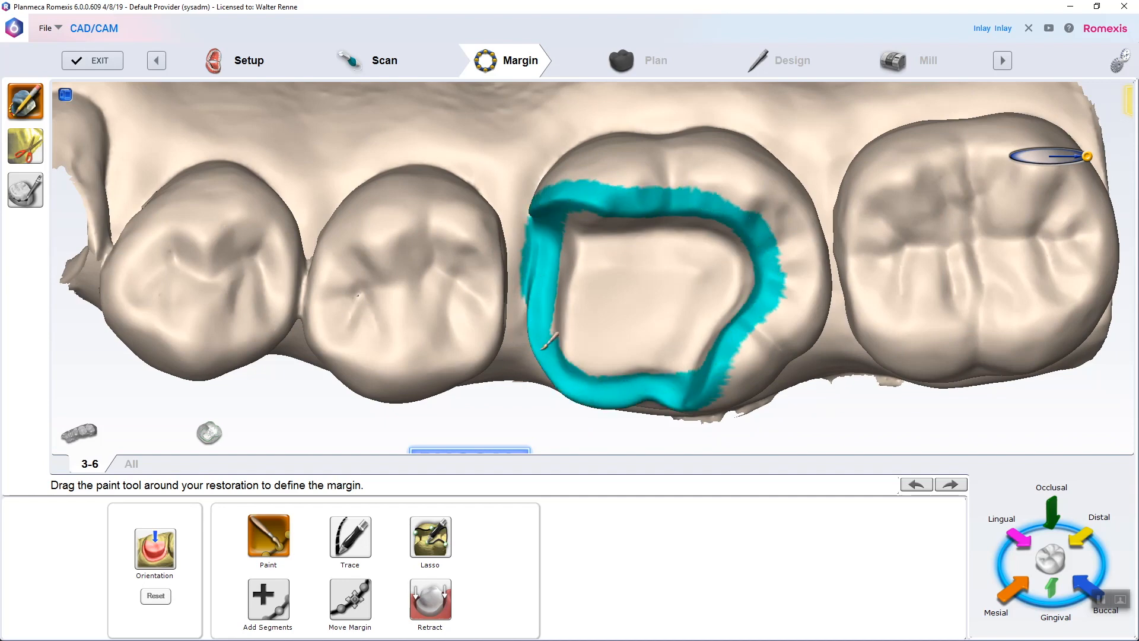
left_click(256, 546)
left_click(602, 462)
Inspect the painted margin along the buccal edge of the preparation with the Move Margin tool active
right_click_drag(667, 381, 654, 230)
right_click_drag(634, 337, 764, 323)
scroll(665, 333, "up", 6)
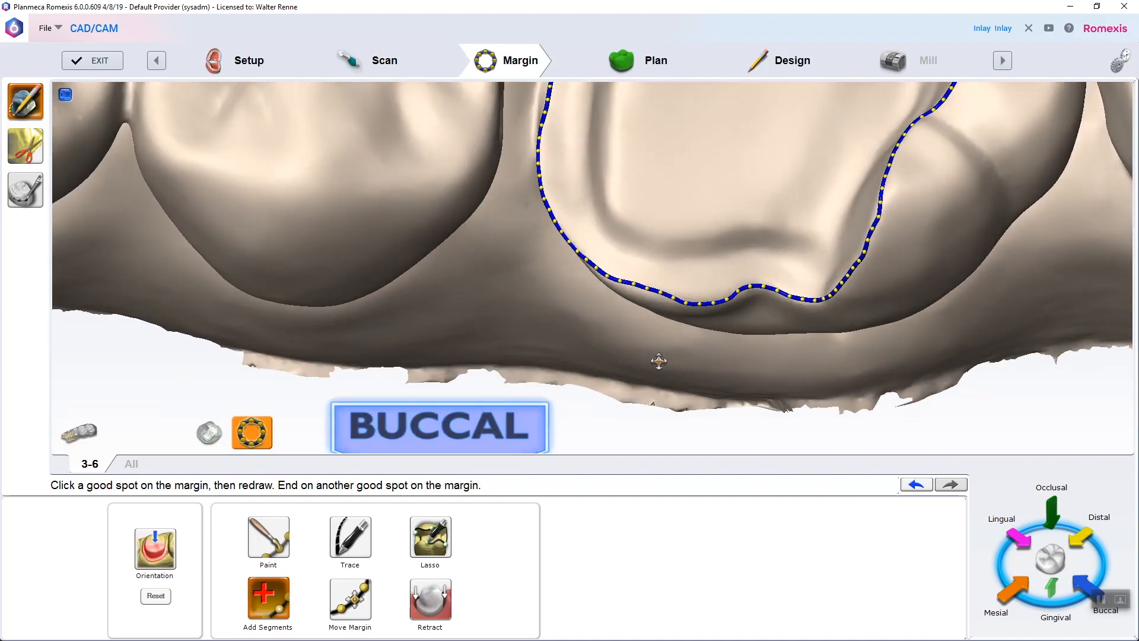
right_click_drag(659, 362, 742, 268)
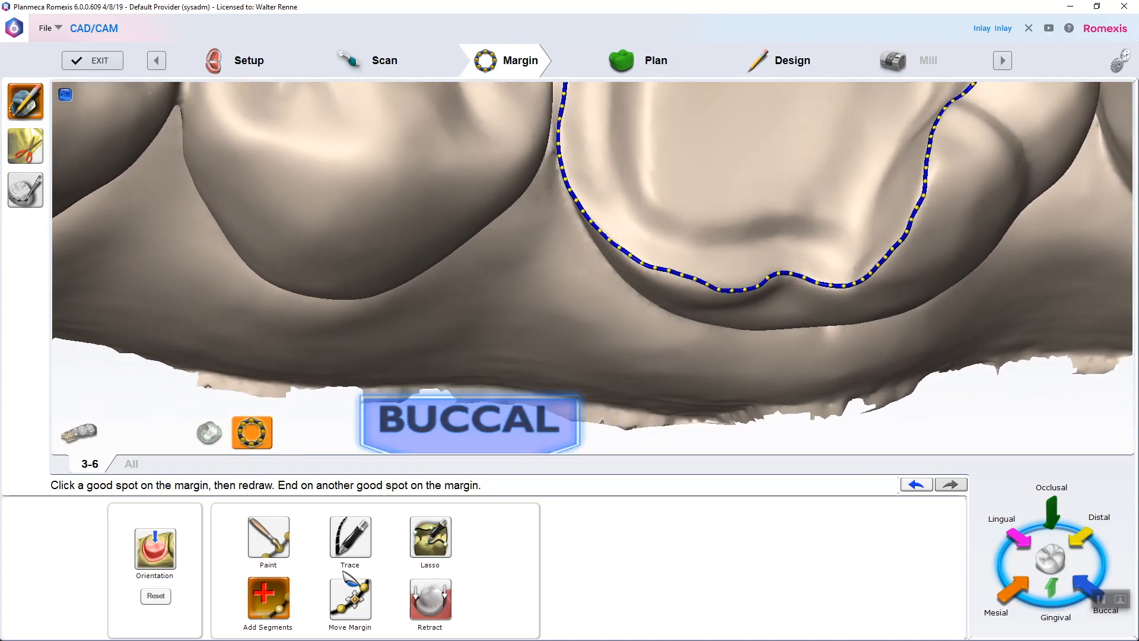
left_click(350, 598)
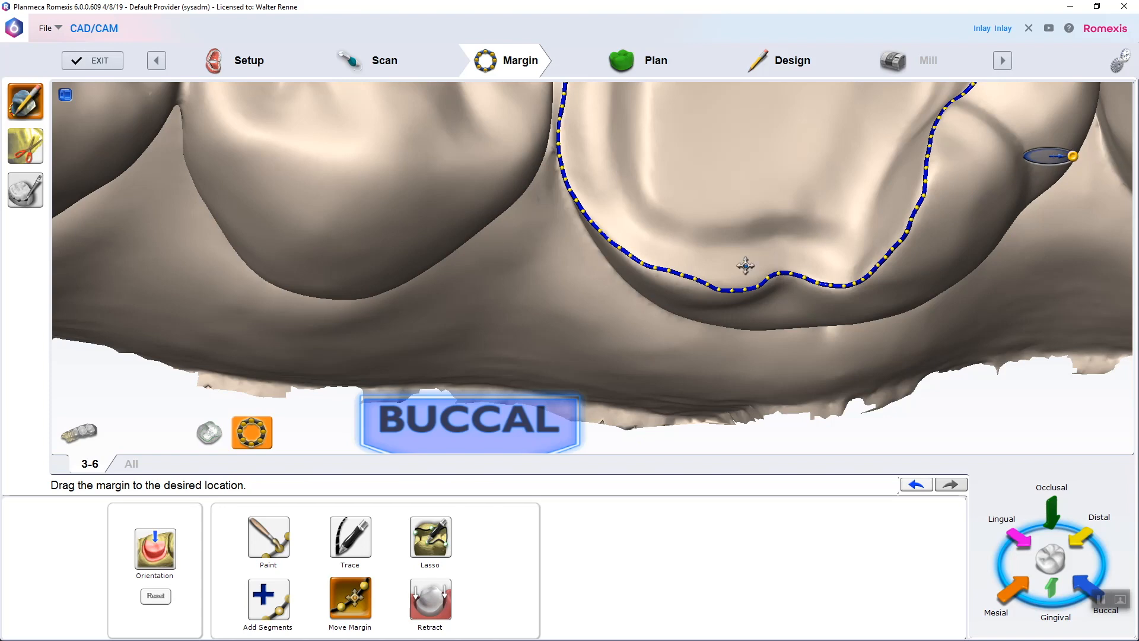
scroll(757, 263, "down", 5)
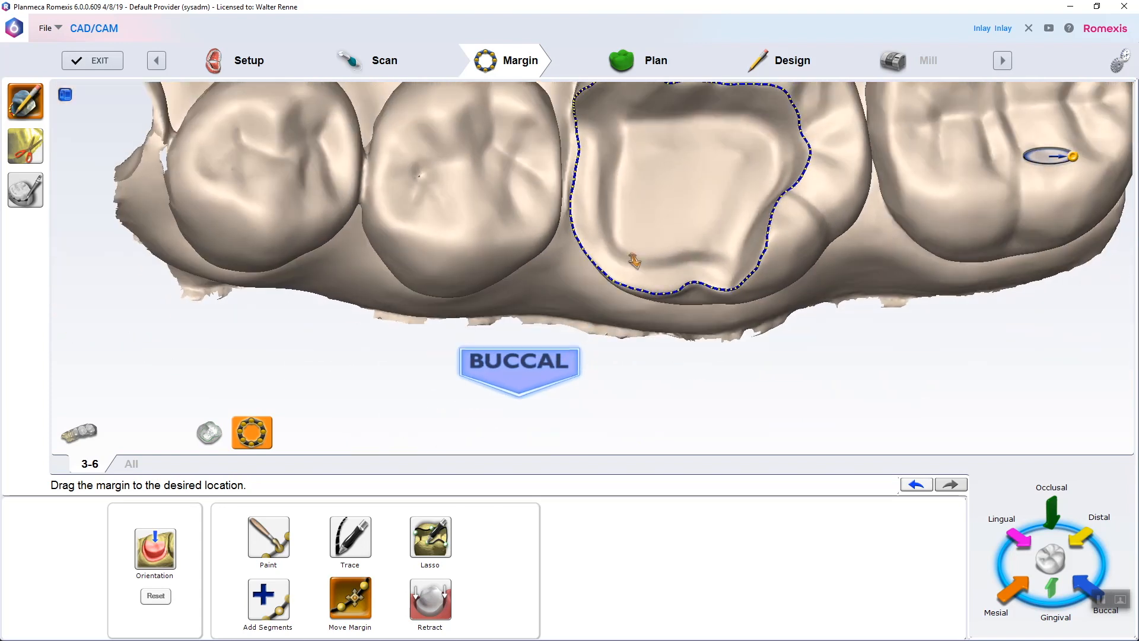
middle_click_drag(636, 257, 610, 375)
Replace the painted margin by starting the Trace tool on tooth 3-6, and toggle the model display
left_click(350, 536)
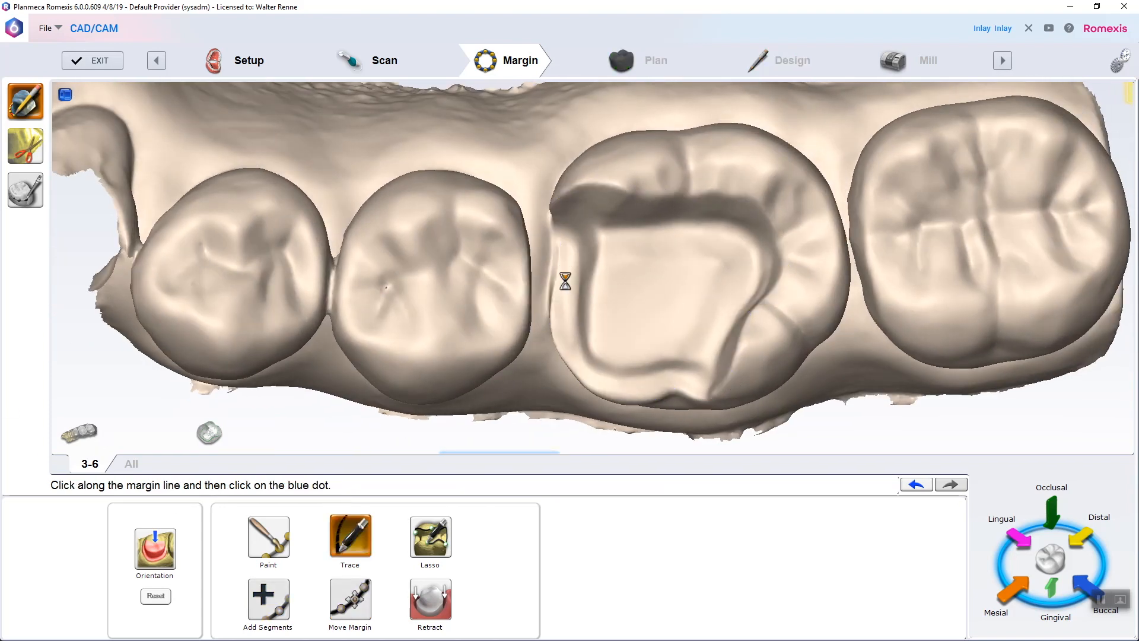
left_click(88, 425)
right_click_drag(556, 269, 558, 258)
left_click(91, 440)
Return to the scan stage and display the lower arch in ICE mode
left_click(385, 60)
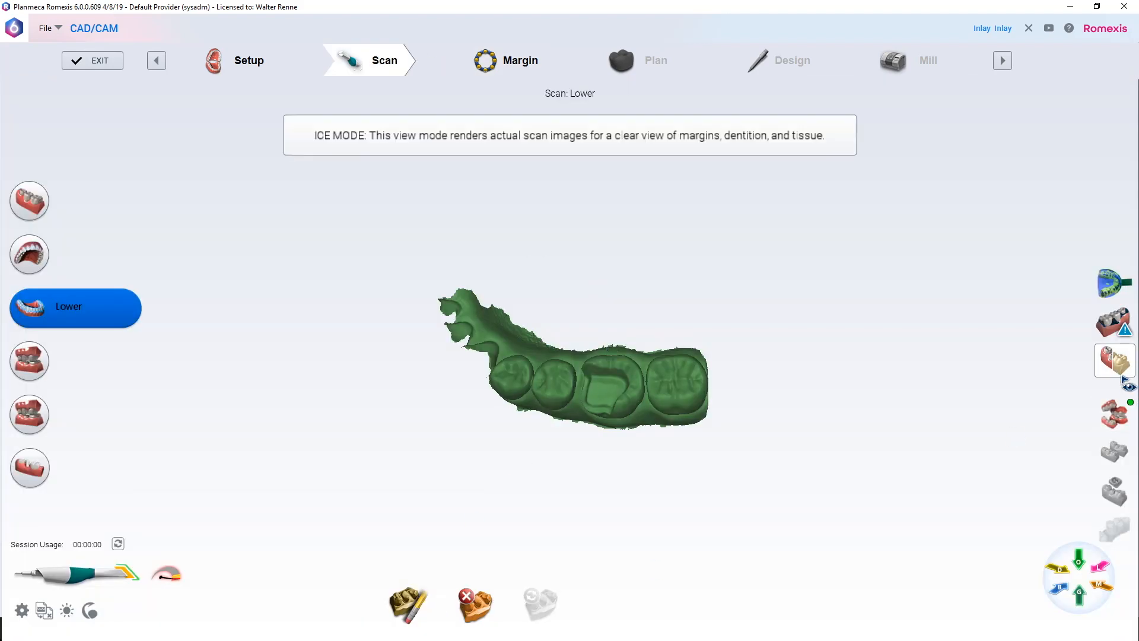
left_click(1115, 360)
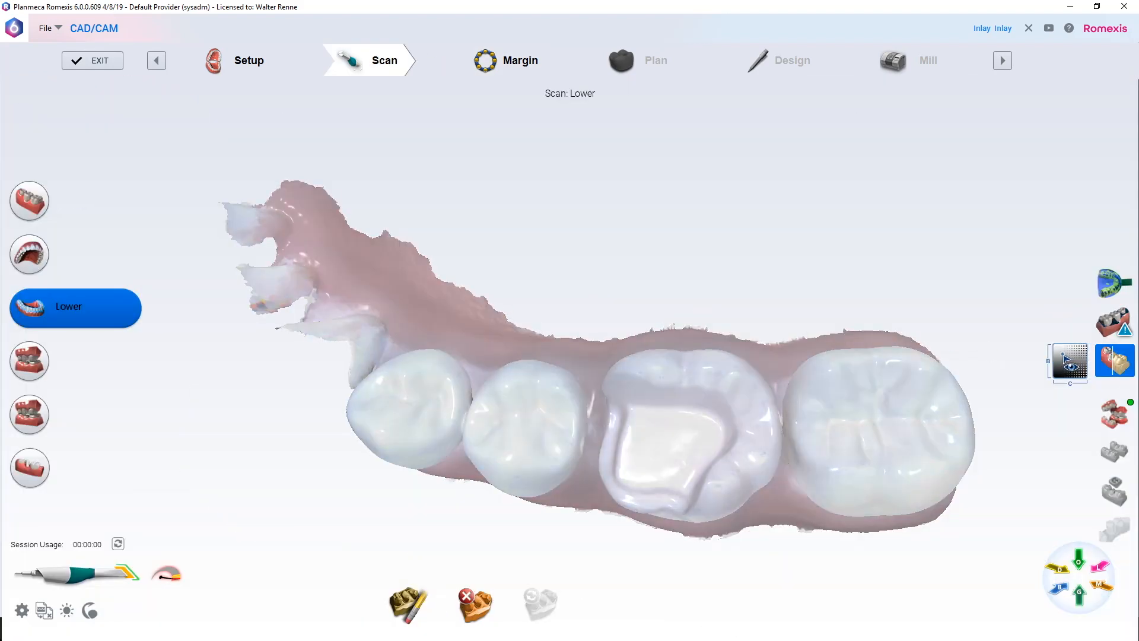
Turn off the ICE display, return to the margin stage and trace the complete onlay margin around the preparation on tooth 3-6
left_click(1124, 366)
left_click(517, 60)
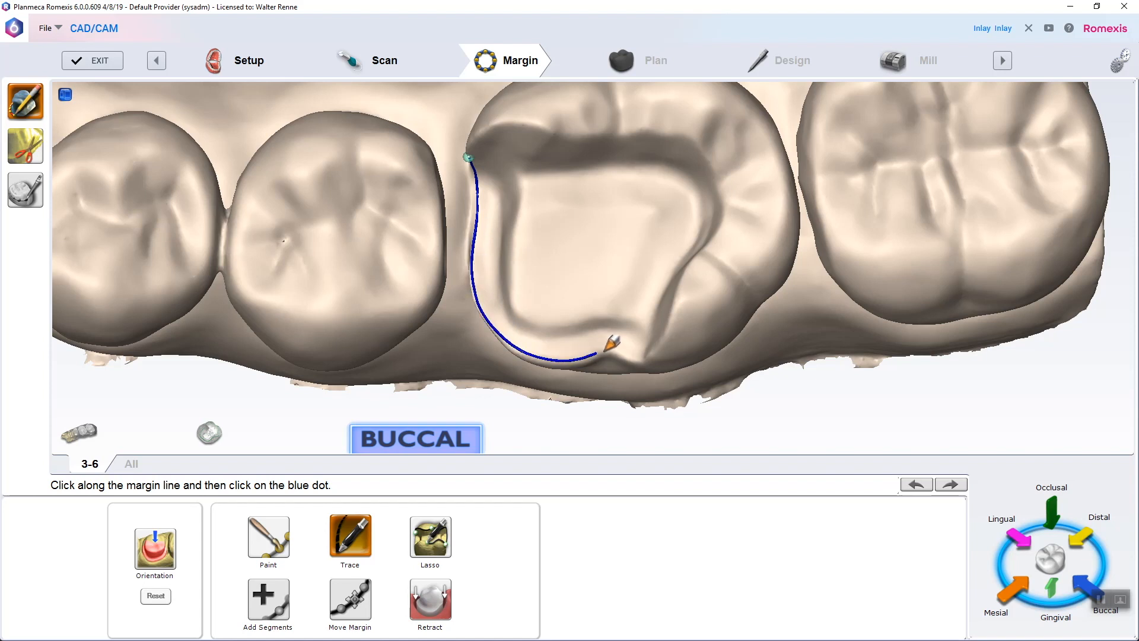
middle_click_drag(684, 284, 680, 324)
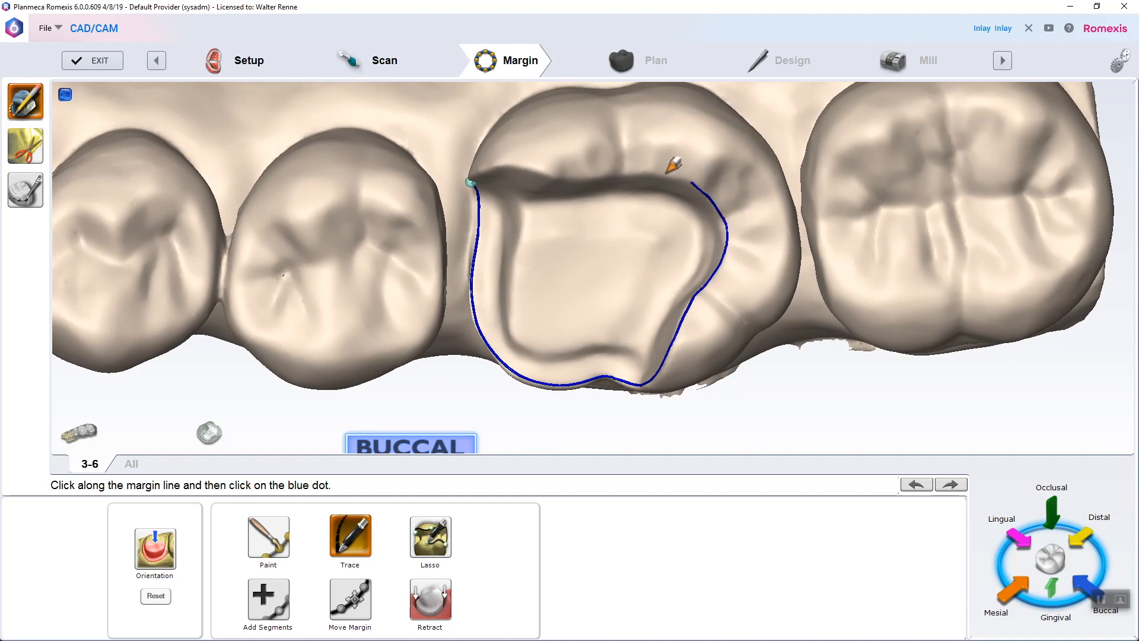
mouse_move(503, 164)
middle_mouse_down()
mouse_move(559, 198)
mouse_move(605, 34)
mouse_move(649, 300)
mouse_move(604, 232)
middle_mouse_up()
scroll(650, 300, "up", 3)
left_click(569, 305)
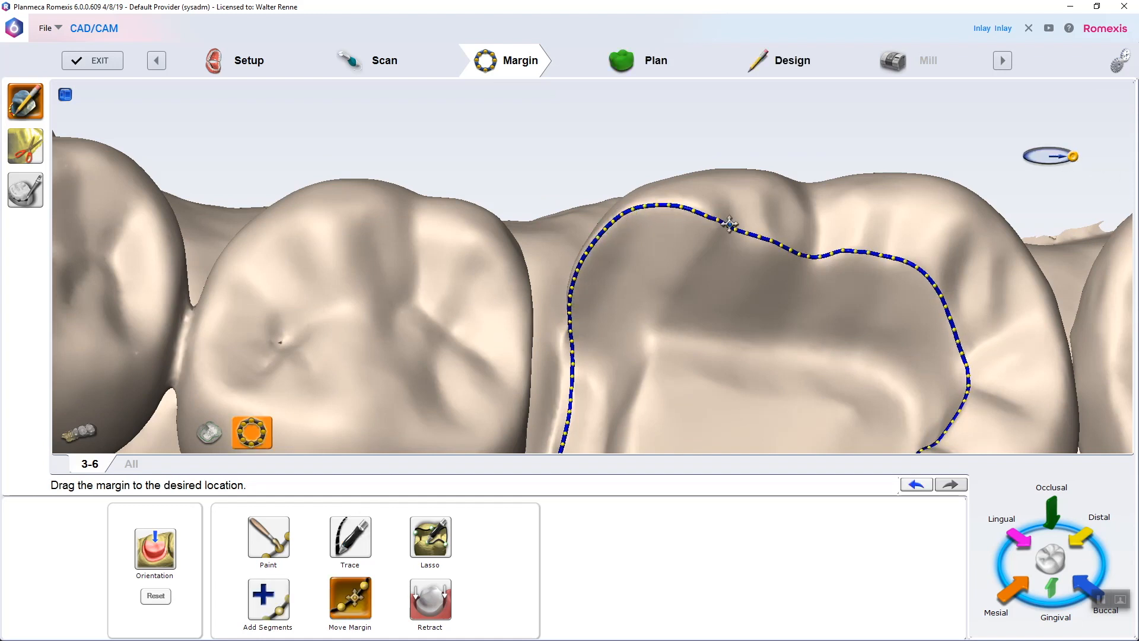
Refine the traced margin along the distal and buccal edges of the preparation with Move Margin
middle_click_drag(729, 225, 801, 239)
middle_click_drag(767, 204, 782, 282)
middle_click_drag(781, 243, 619, 243)
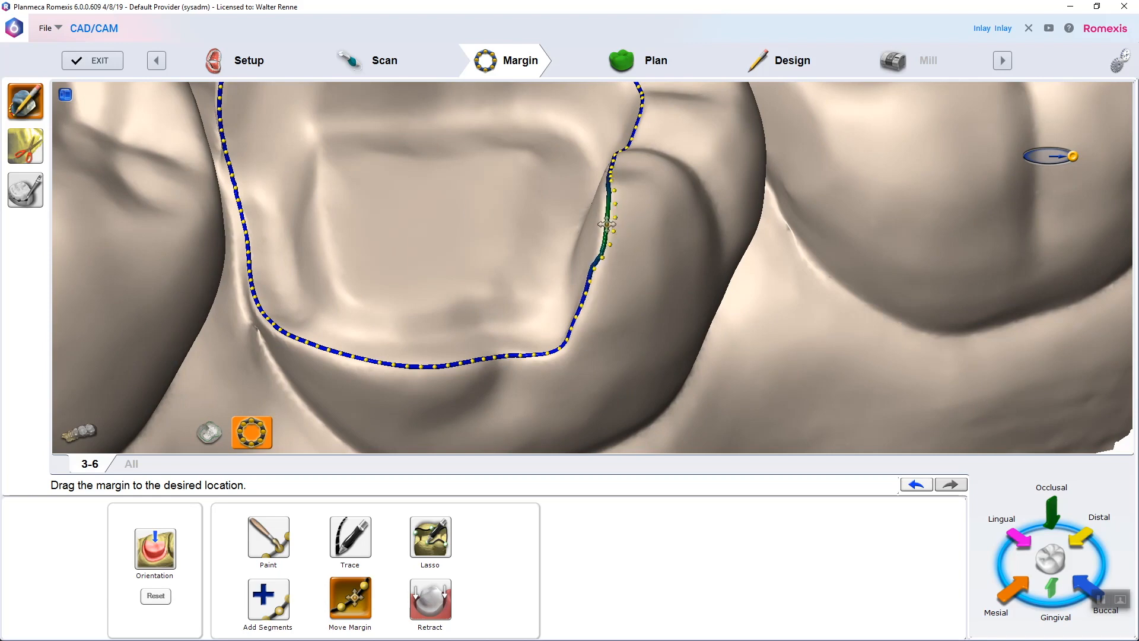
middle_click_drag(604, 225, 642, 322)
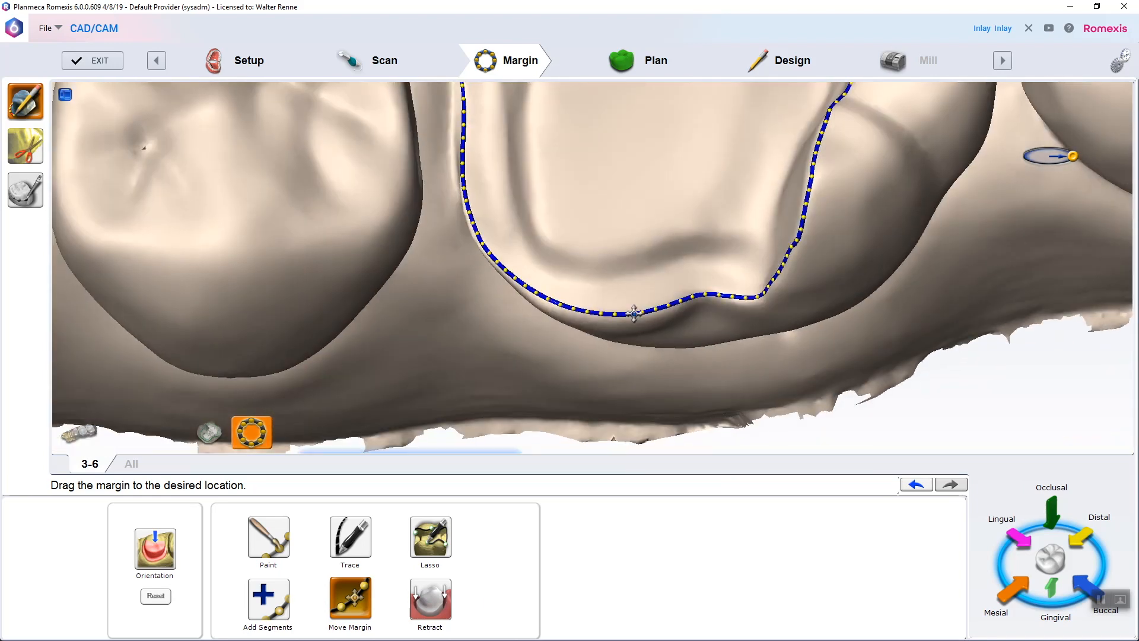
middle_click_drag(595, 272, 531, 324)
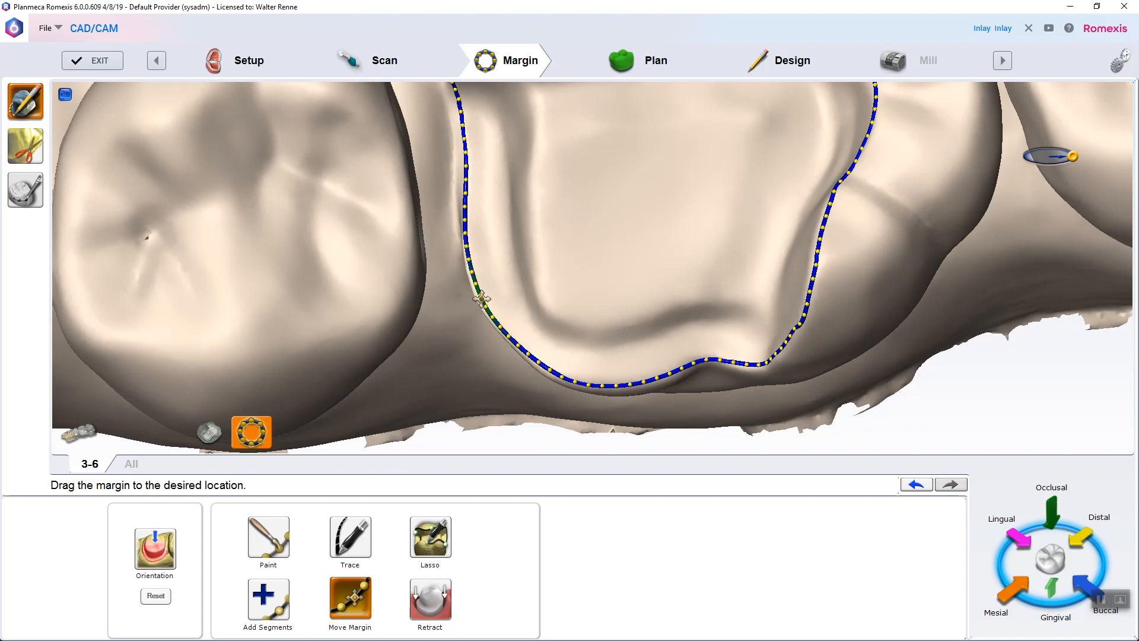
left_click_drag(478, 303, 477, 304)
scroll(748, 254, "down", 5)
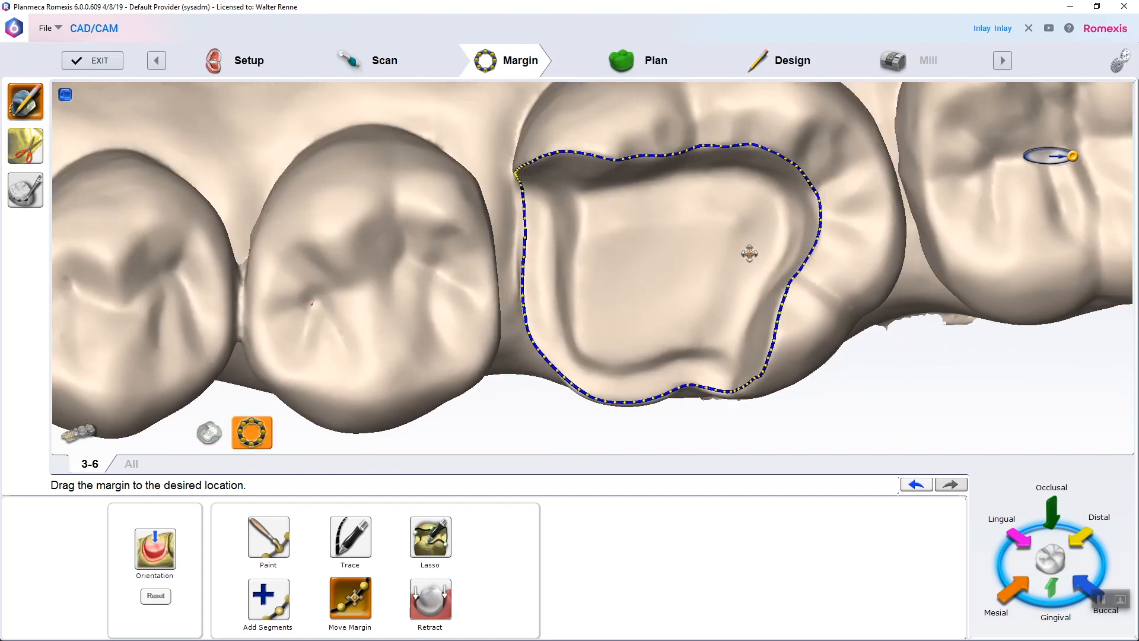
middle_click_drag(771, 278, 745, 297)
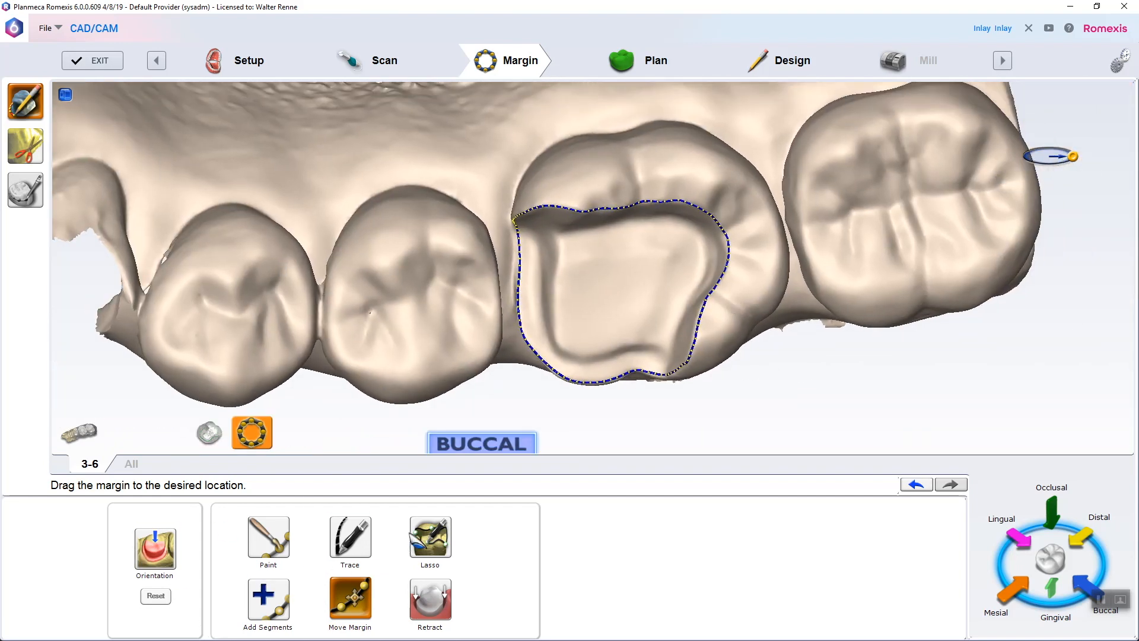
Redraw the margin around the full edge of the preparation on tooth 3-6 with the Lasso tool
left_click(422, 539)
scroll(645, 343, "up", 2)
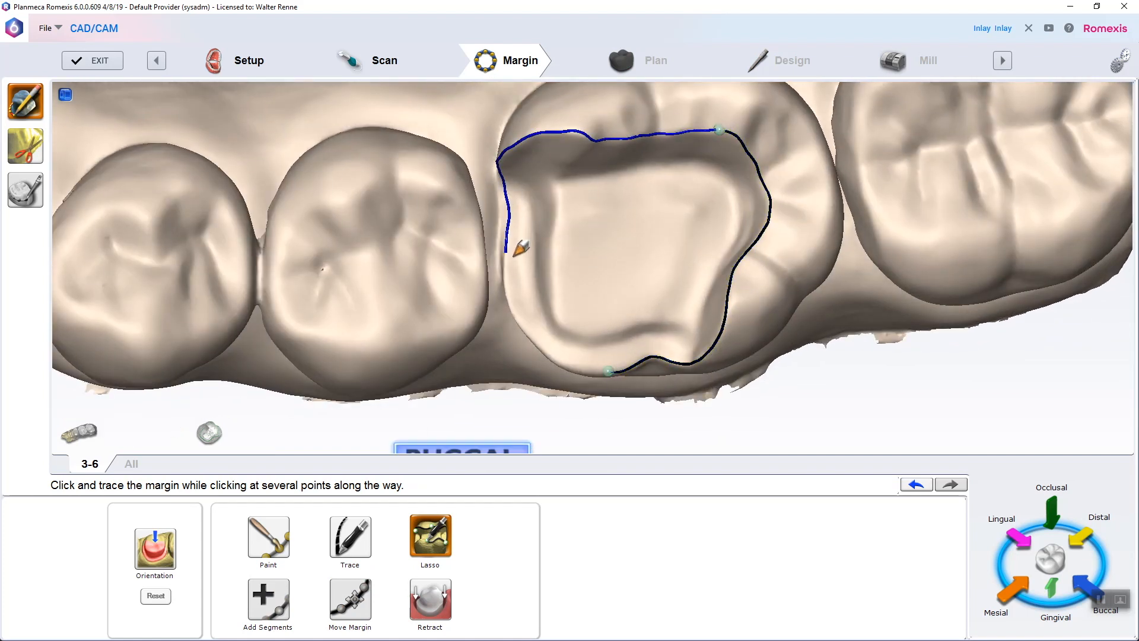
double_click(609, 370)
scroll(738, 203, "down", 3)
Separate tooth 3-6 from the neighboring dentition by outlining its lingual and buccal halves with Add to Selection
left_click(25, 146)
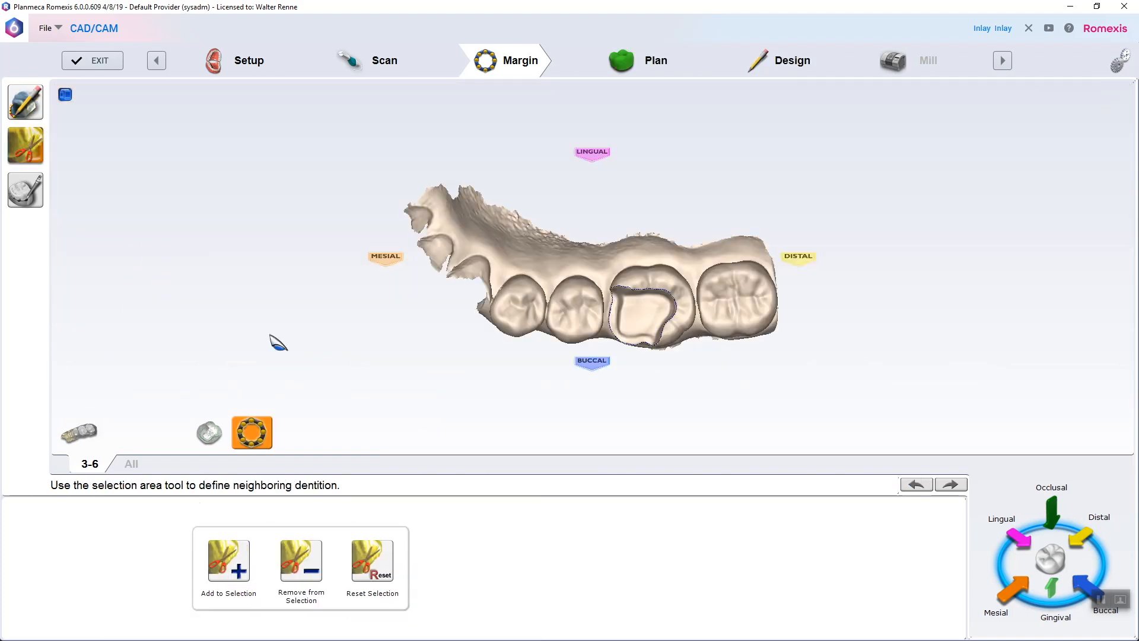
scroll(687, 360, "up", 4)
scroll(686, 360, "up", 3)
middle_click_drag(687, 360, 543, 308)
left_click(242, 560)
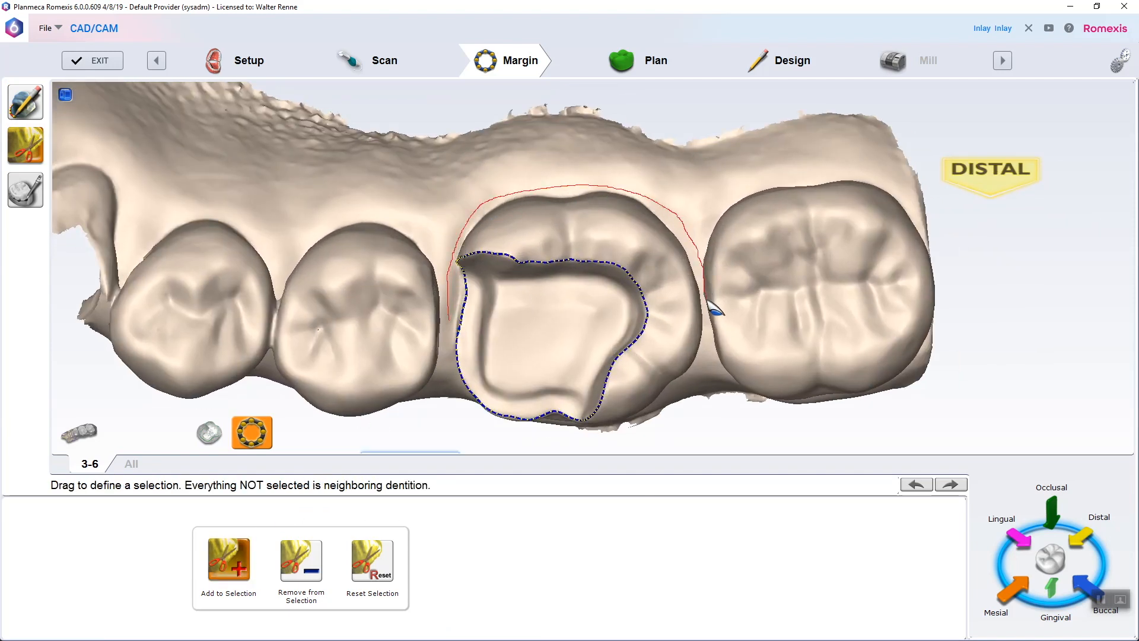
left_click_drag(715, 308, 706, 351)
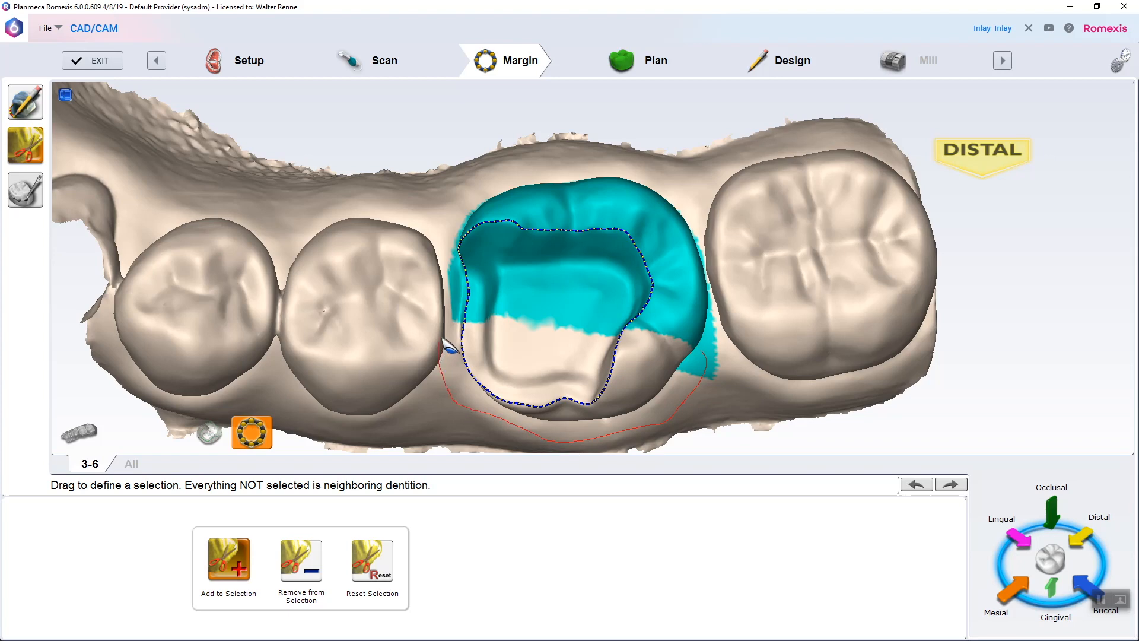
left_click_drag(693, 346, 702, 354)
left_click(315, 552)
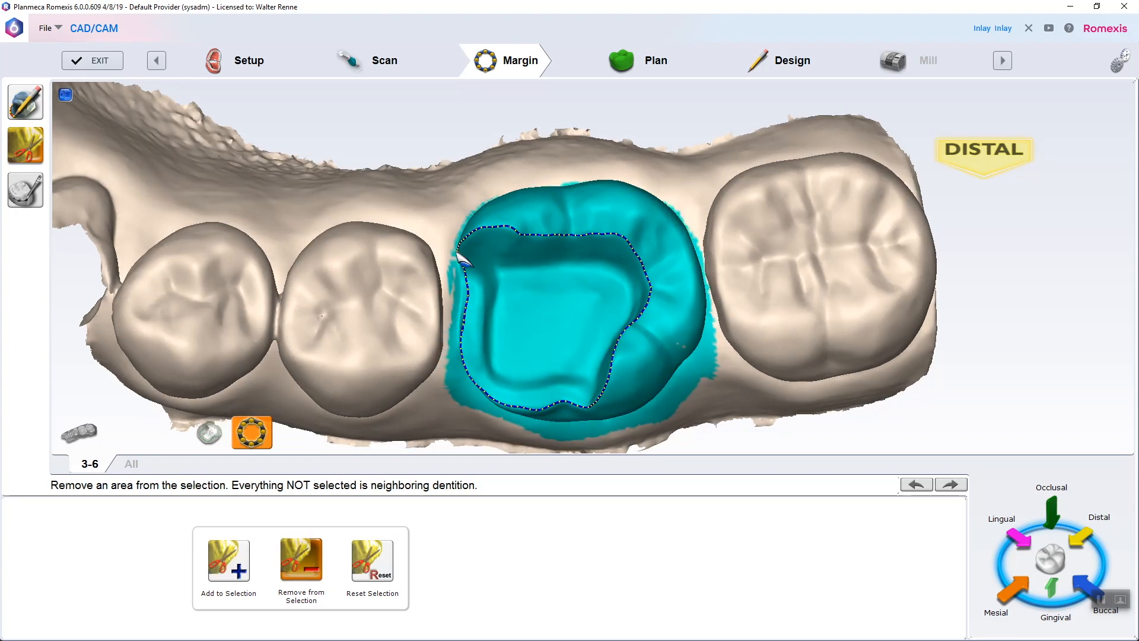
middle_click_drag(452, 348, 435, 309)
middle_click_drag(579, 412, 606, 236)
Go to the planning stage and enlarge the tooth 3-6 proposal to fill the space between the neighboring teeth
left_click(682, 65)
scroll(653, 178, "up", 3)
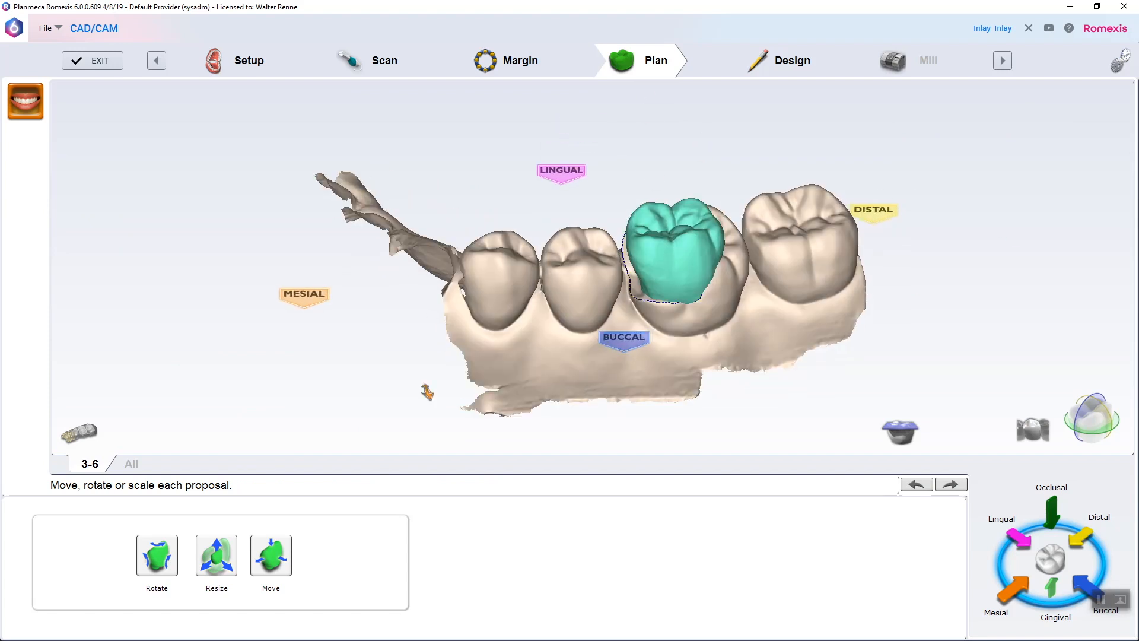
left_click(206, 559)
left_click_drag(689, 246, 702, 204)
Move the tooth 3-6 proposal down and over the preparation, positioning it from the buccal and occlusal sides
left_click(278, 547)
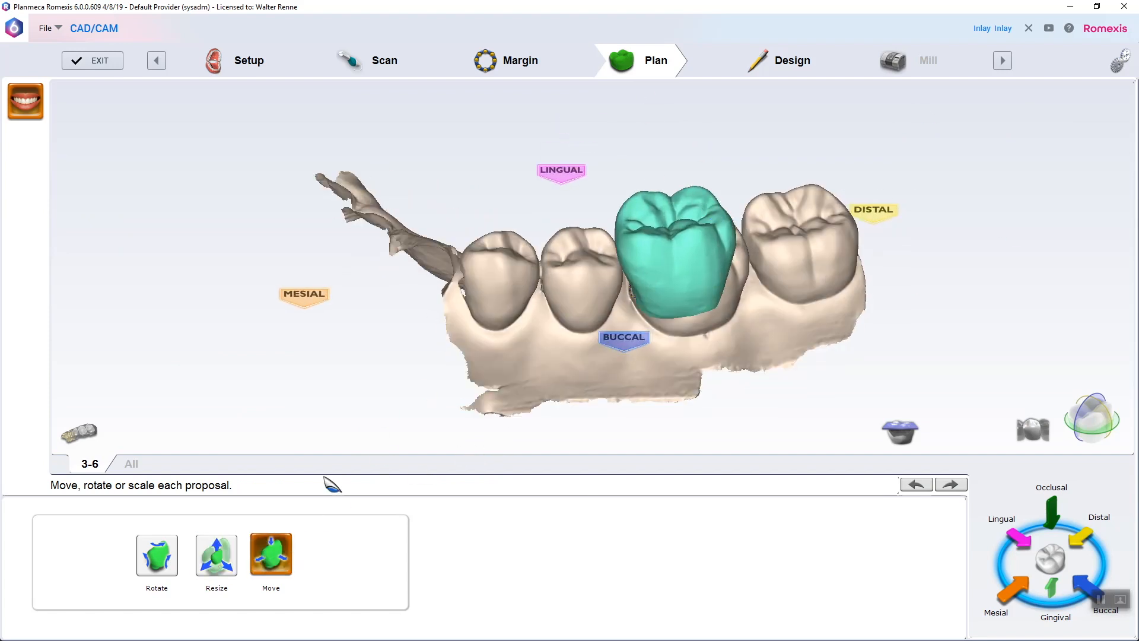
middle_click_drag(673, 252, 647, 187)
left_click_drag(647, 187, 651, 218)
middle_click_drag(651, 218, 658, 410)
left_click_drag(663, 371, 665, 350)
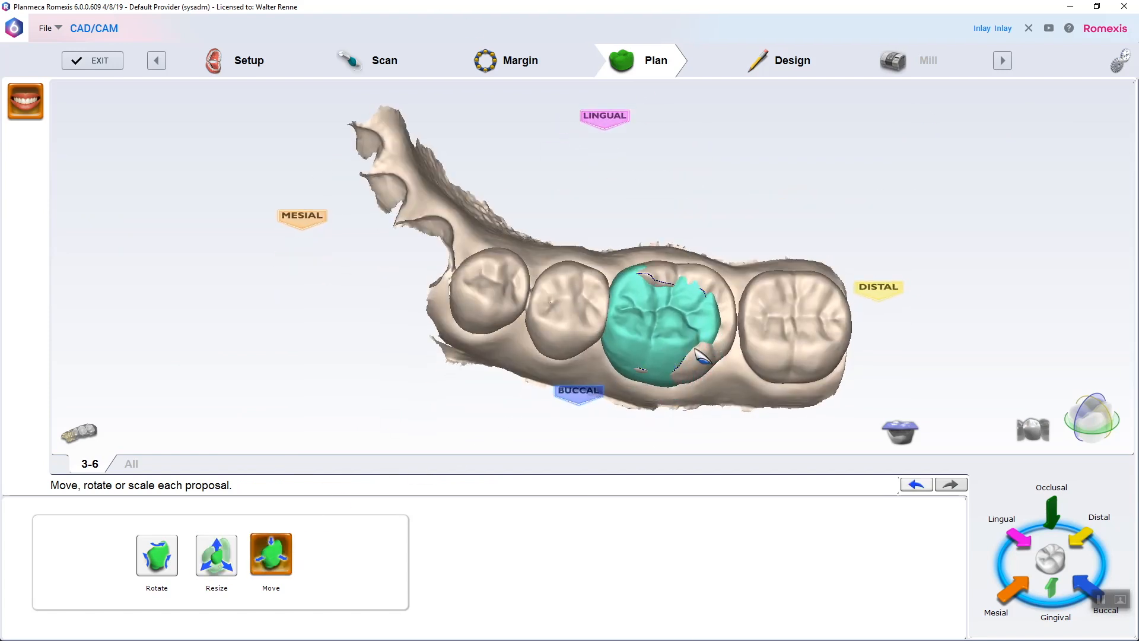
Fine-tune the proposal's size and position so its grooves and mesial contact line up with the prepared tooth
scroll(833, 320, "up", 4)
right_click_drag(833, 319, 722, 283)
left_click(219, 552)
left_click_drag(549, 323, 547, 277)
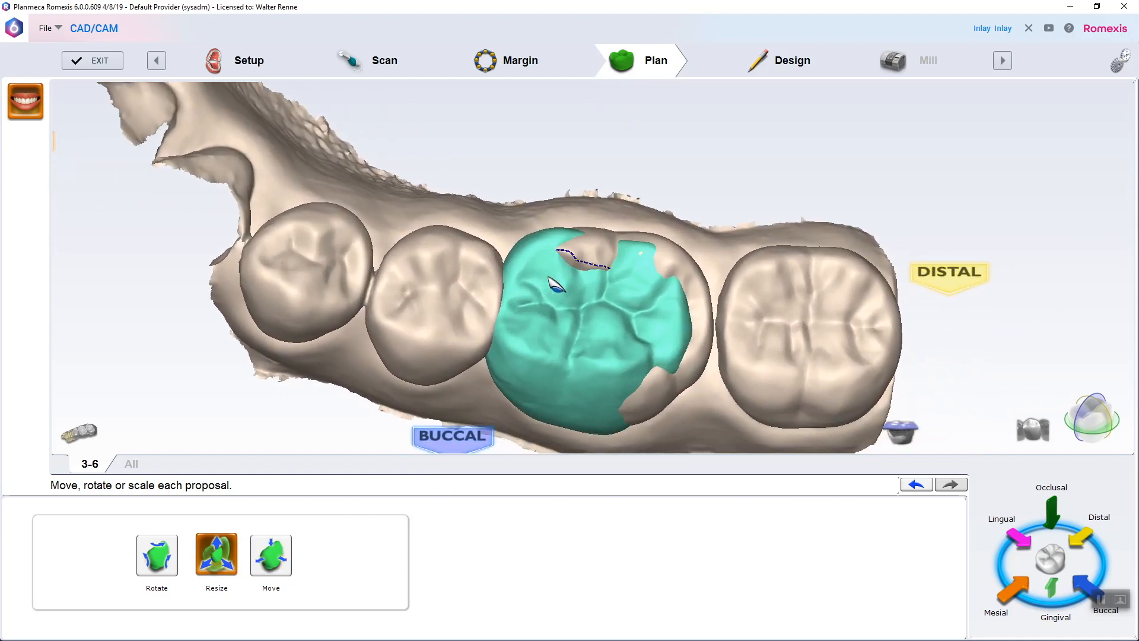
left_click(278, 550)
left_click_drag(549, 343, 570, 336)
left_click_drag(641, 291, 649, 282)
Generate the onlay design and adjust the restoration's mesial surface with the Rubber Tooth freeform tool
left_click(792, 70)
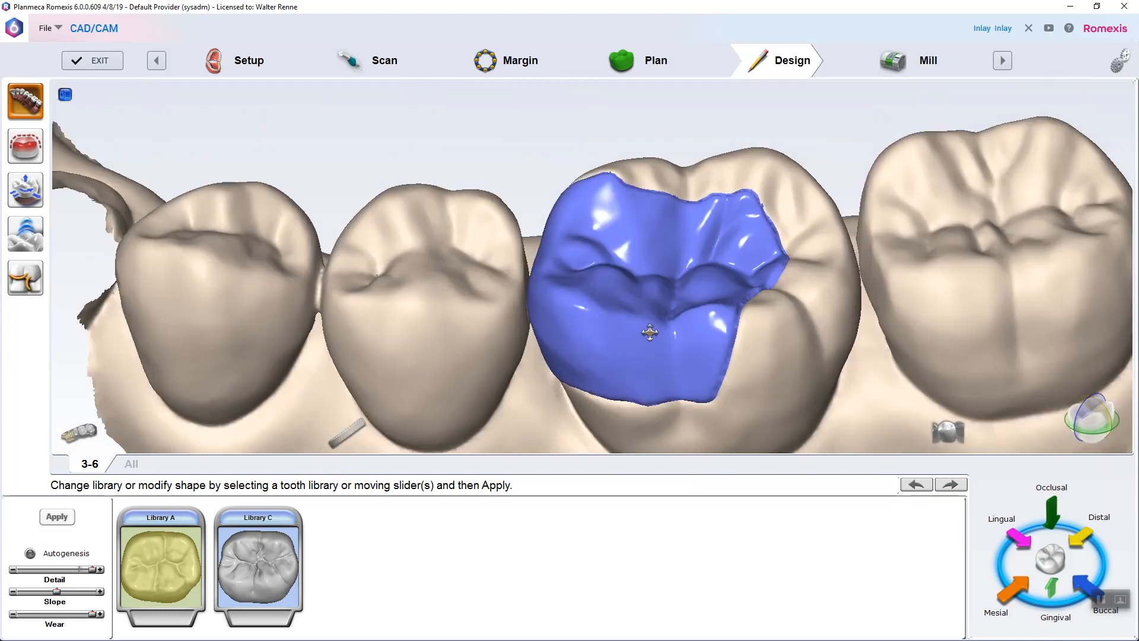
left_click(26, 233)
left_click(296, 531)
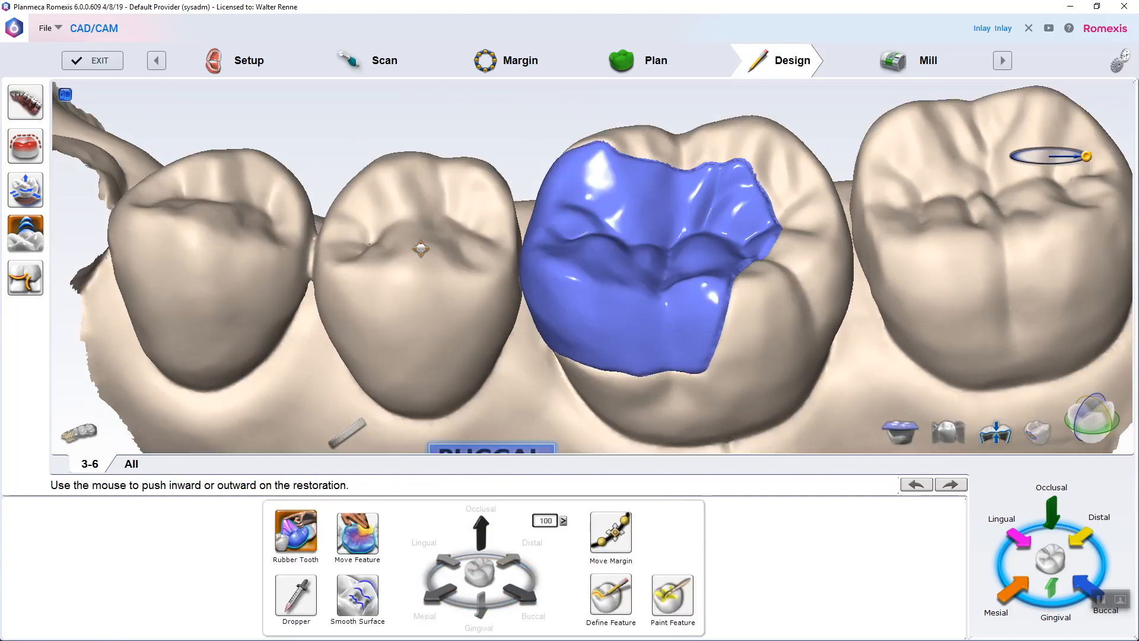
right_click_drag(527, 233, 566, 249)
left_click_drag(568, 249, 587, 261)
right_click_drag(587, 262, 483, 259)
left_click_drag(484, 259, 467, 262)
right_click_drag(469, 261, 588, 275)
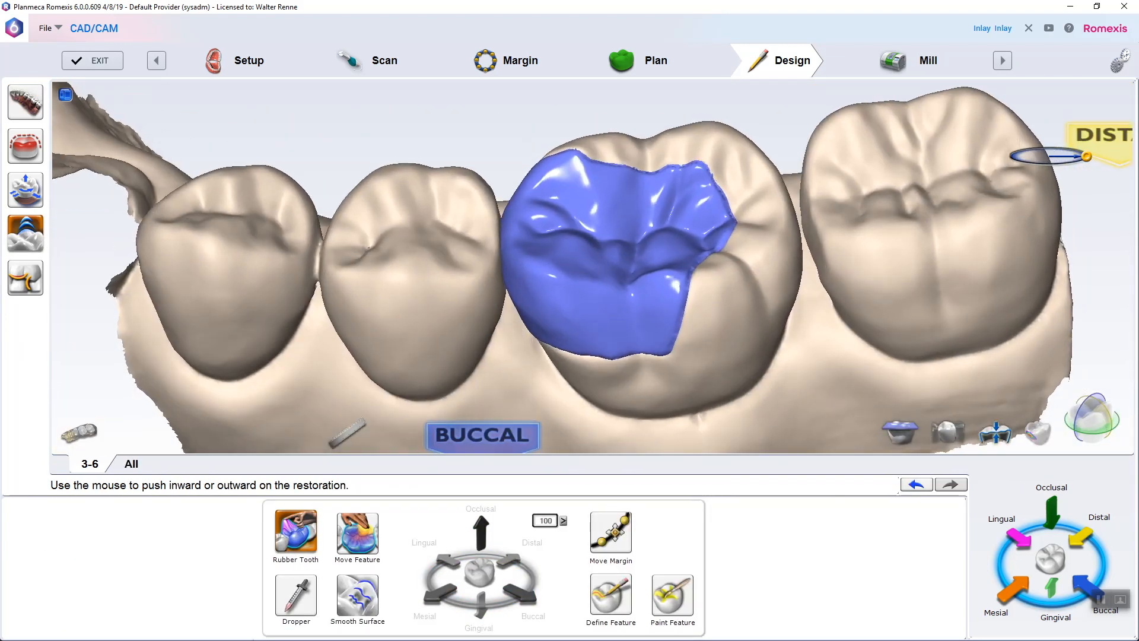
Shape a groove on the buccal cusp area of the onlay with Define Feature
left_click(296, 595)
mouse_move(648, 305)
right_mouse_down()
mouse_move(649, 226)
mouse_move(630, 415)
right_mouse_up()
left_click(612, 595)
right_click_drag(662, 380, 666, 350)
left_click_drag(620, 362, 616, 335)
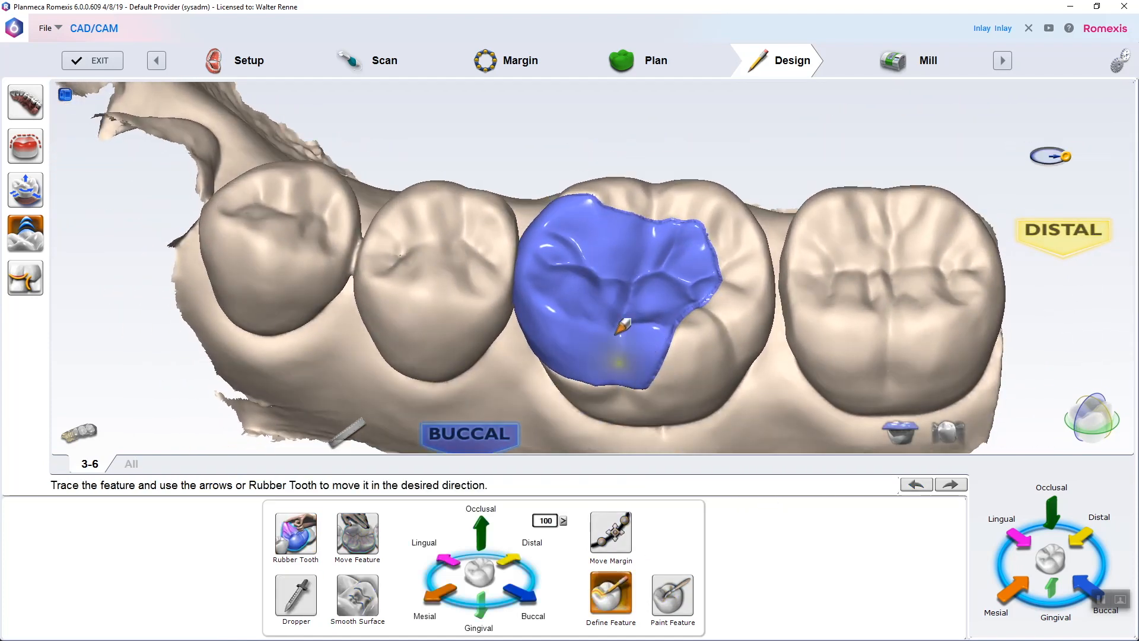
left_click(625, 574)
right_click_drag(619, 528, 614, 442)
scroll(682, 315, "up", 4)
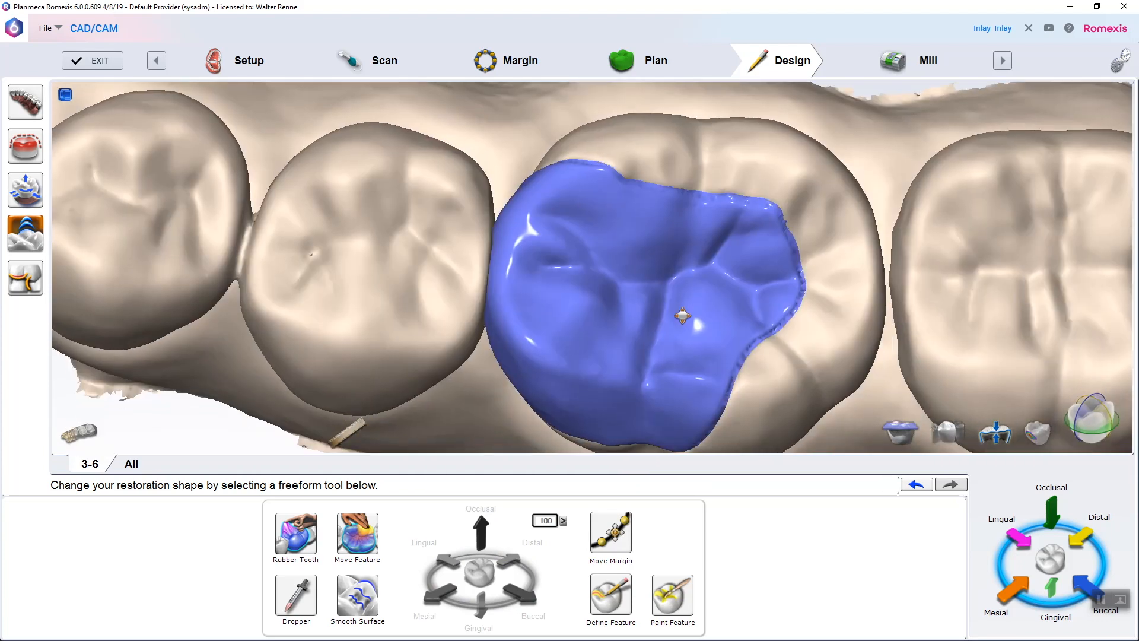
Trace two grooves on the mesial half of the onlay's occlusal surface with Define Feature and push them inward
right_click_drag(681, 316, 680, 330)
left_click(612, 593)
mouse_move(614, 280)
left_mouse_down()
mouse_move(618, 298)
mouse_move(591, 340)
left_mouse_up()
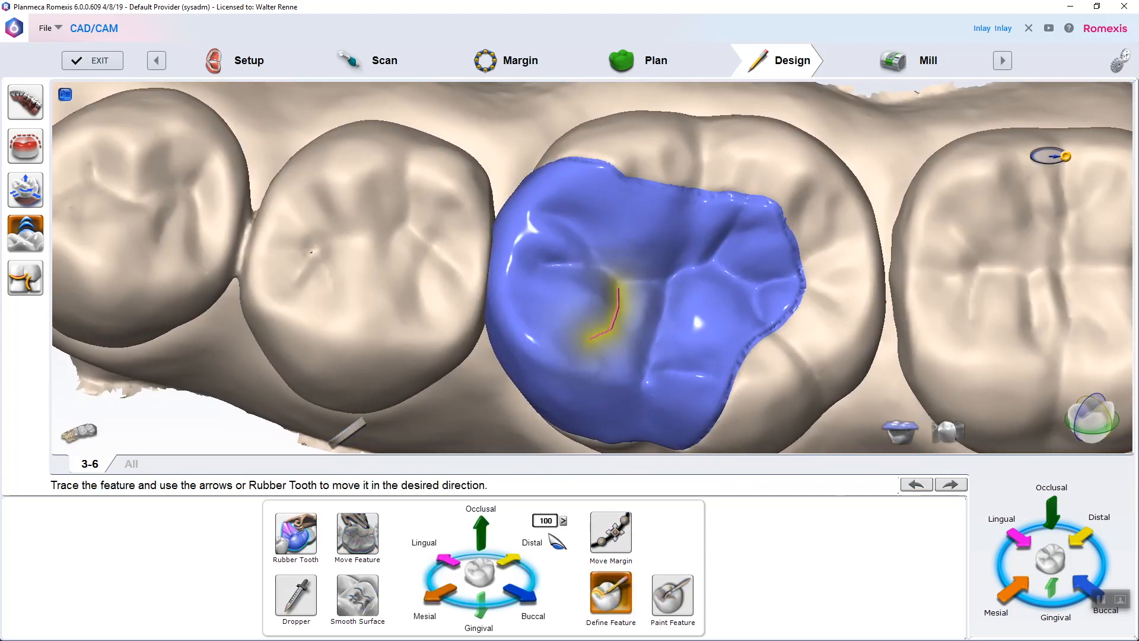
left_click(503, 602)
left_click_drag(565, 264, 518, 308)
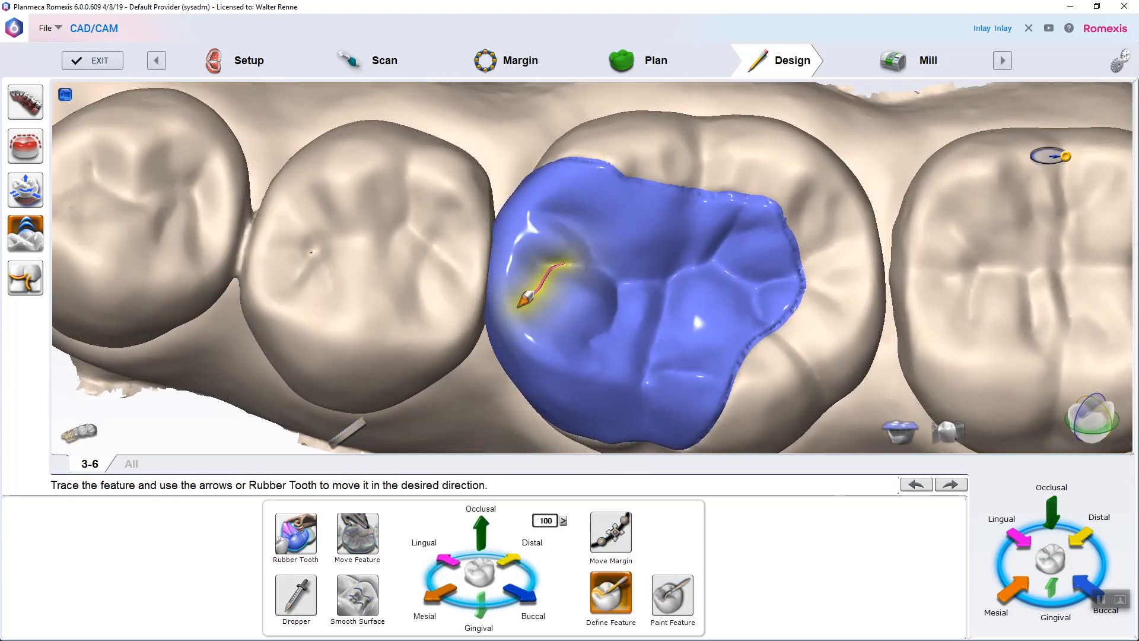
left_click(480, 615)
Preview the onlay in natural tooth color from the buccal side and restore its blue display
key("space")
middle_click_drag(703, 363, 789, 261)
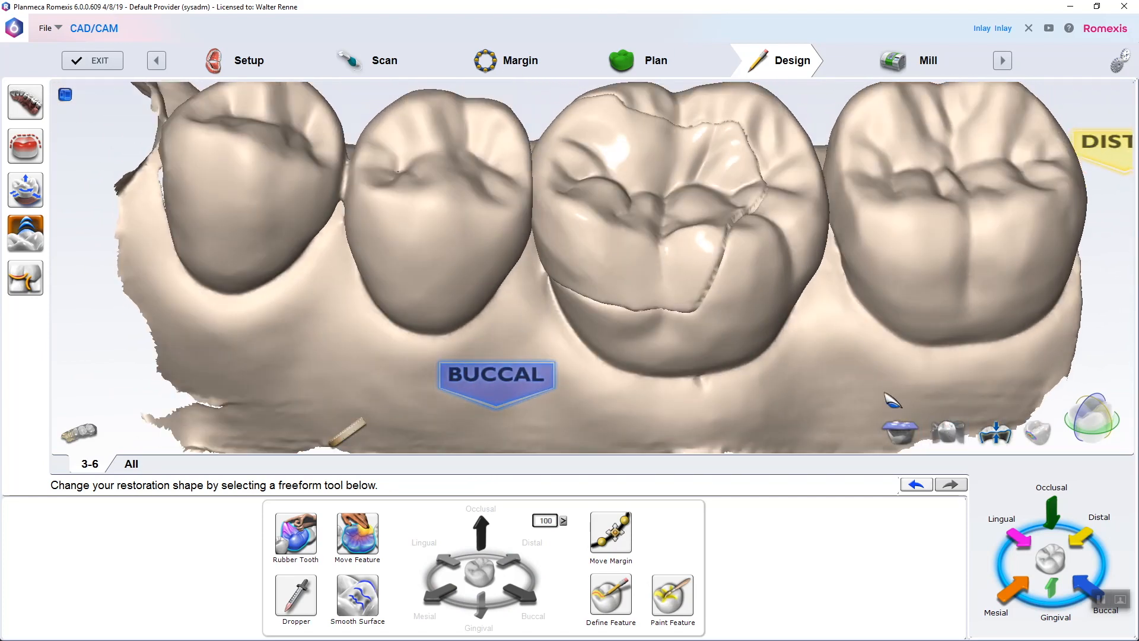
key("space")
Isolate tooth 3-6 with the contact map shown, smooth the onlay's mesial contact and bring back the neighboring teeth
left_click(948, 432)
left_click(1038, 432)
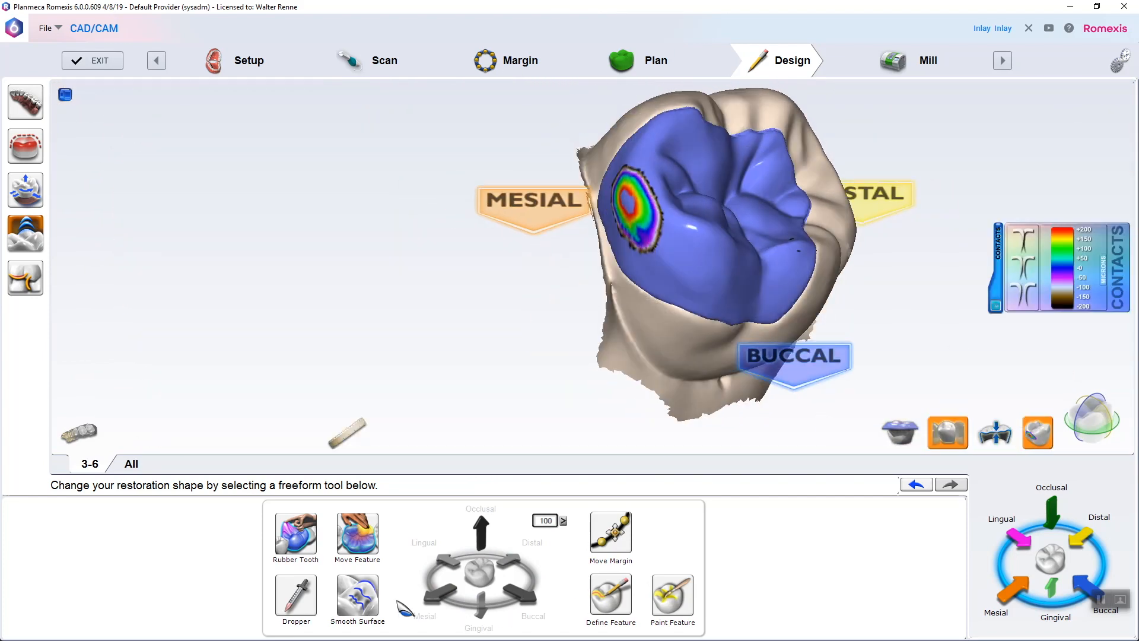
left_click(358, 593)
middle_click_drag(843, 282, 883, 286)
left_click_drag(661, 205, 655, 209)
middle_click_drag(829, 243, 436, 386)
left_click(948, 432)
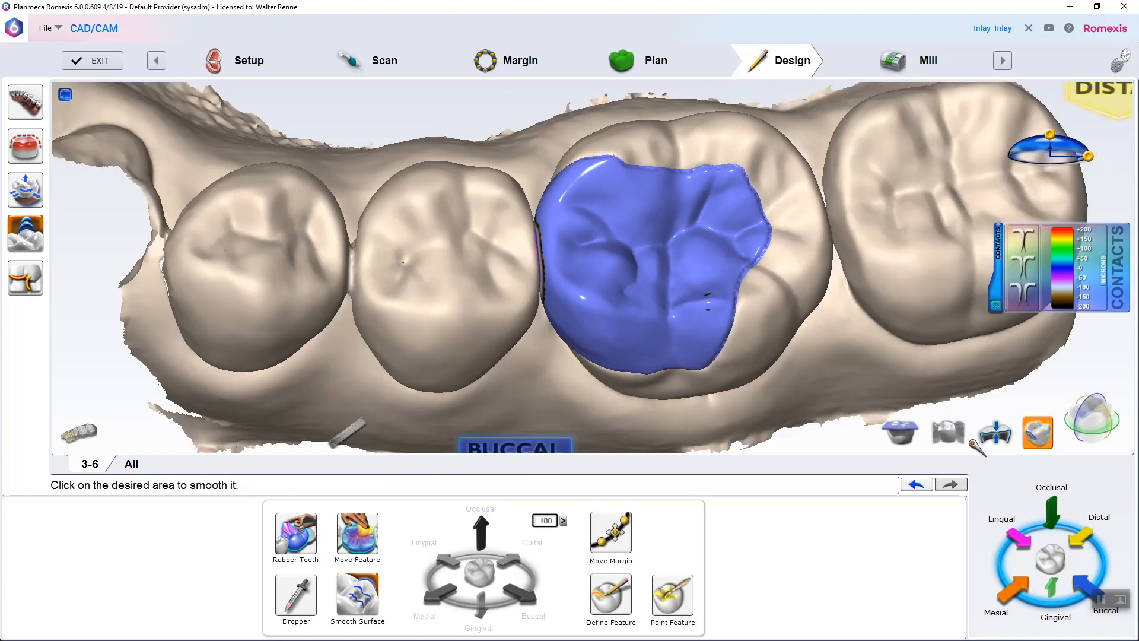
Show the opposing arch with the occlusal contact map on isolated tooth 3-6 and refine the bite at strength -80
scroll(781, 303, "down", 3)
left_click(949, 432)
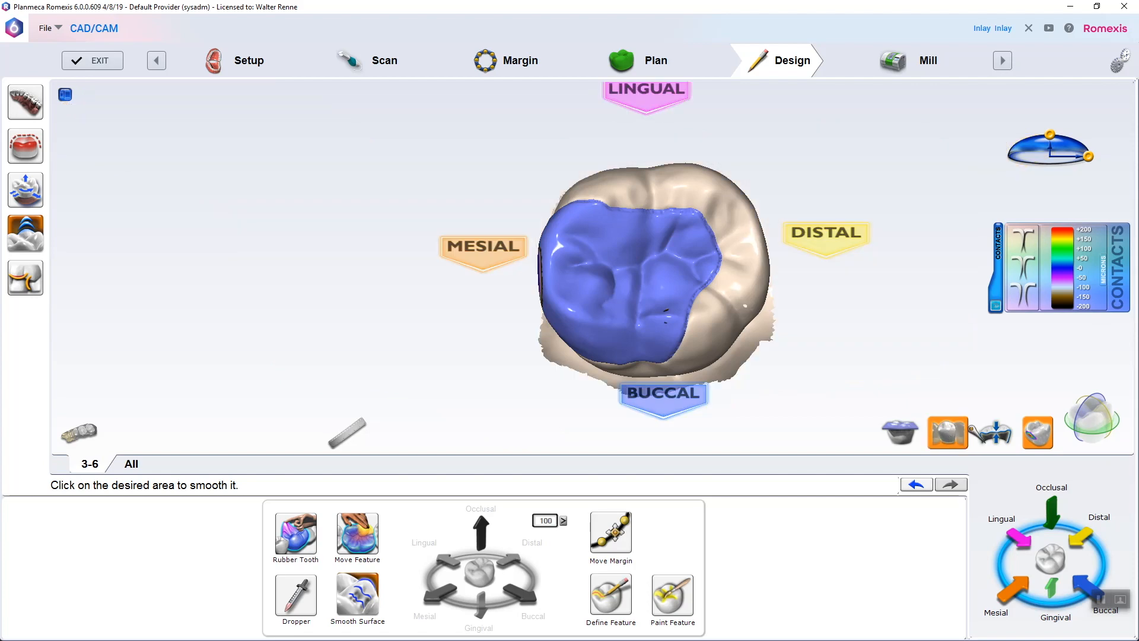
left_click(900, 432)
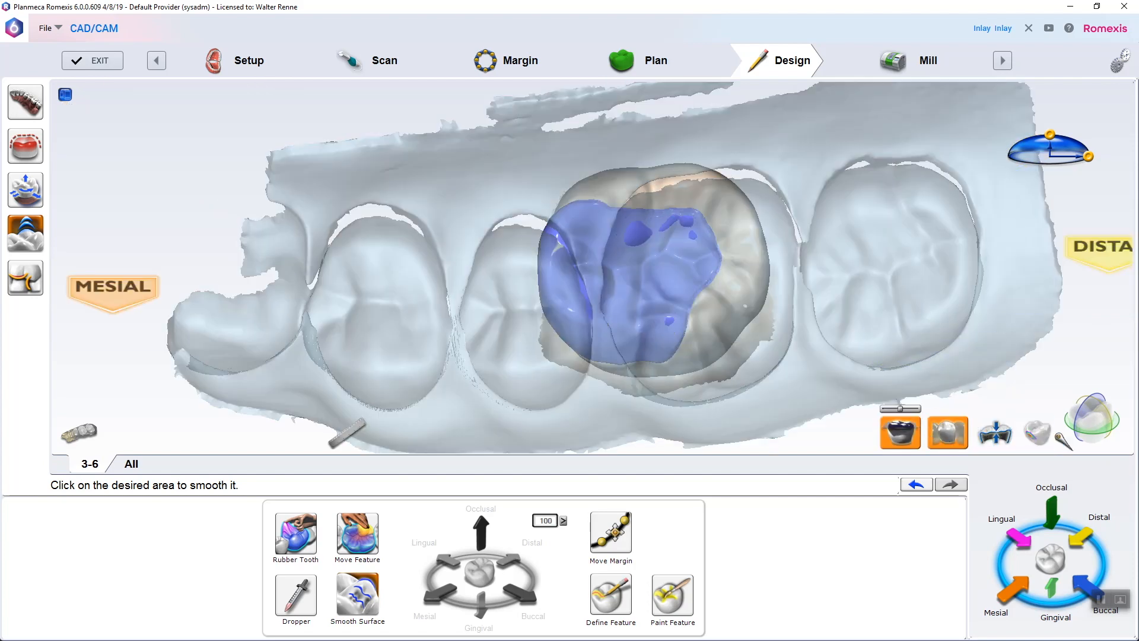
scroll(962, 402, "up", 5)
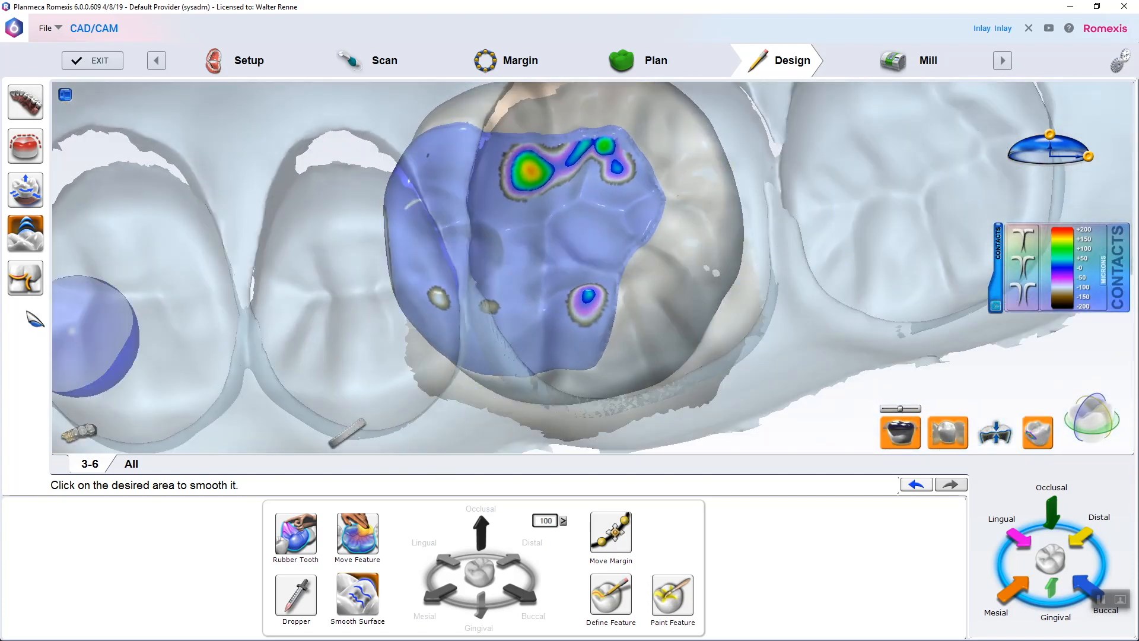
left_click(25, 277)
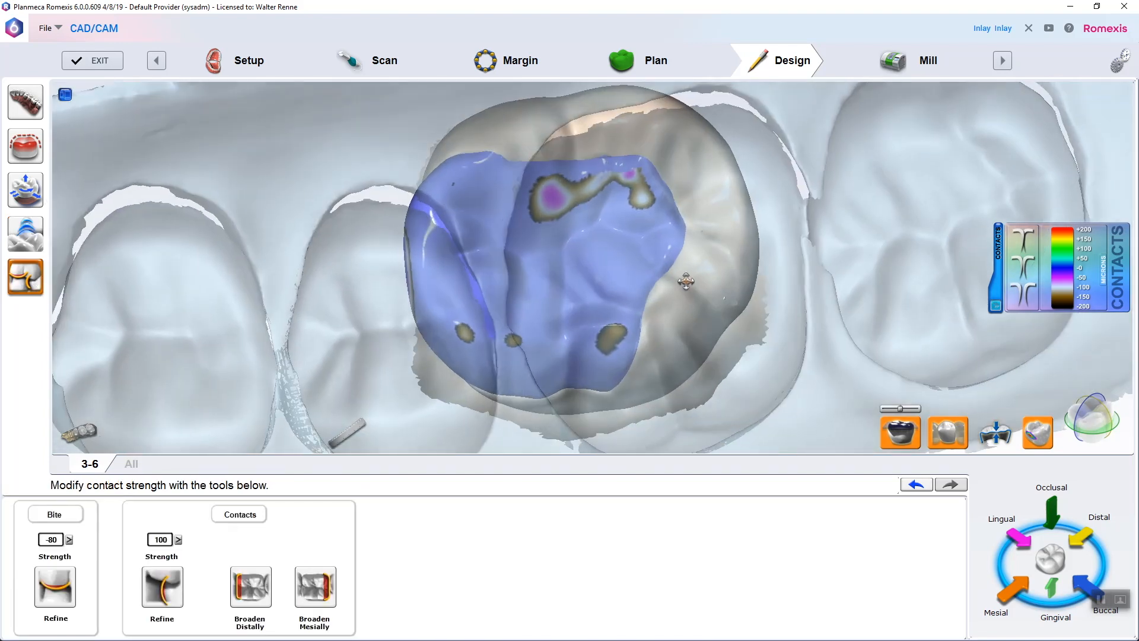
left_click(900, 432)
Examine the onlay's material thickness map with the neighboring teeth hidden and shown
left_click(996, 431)
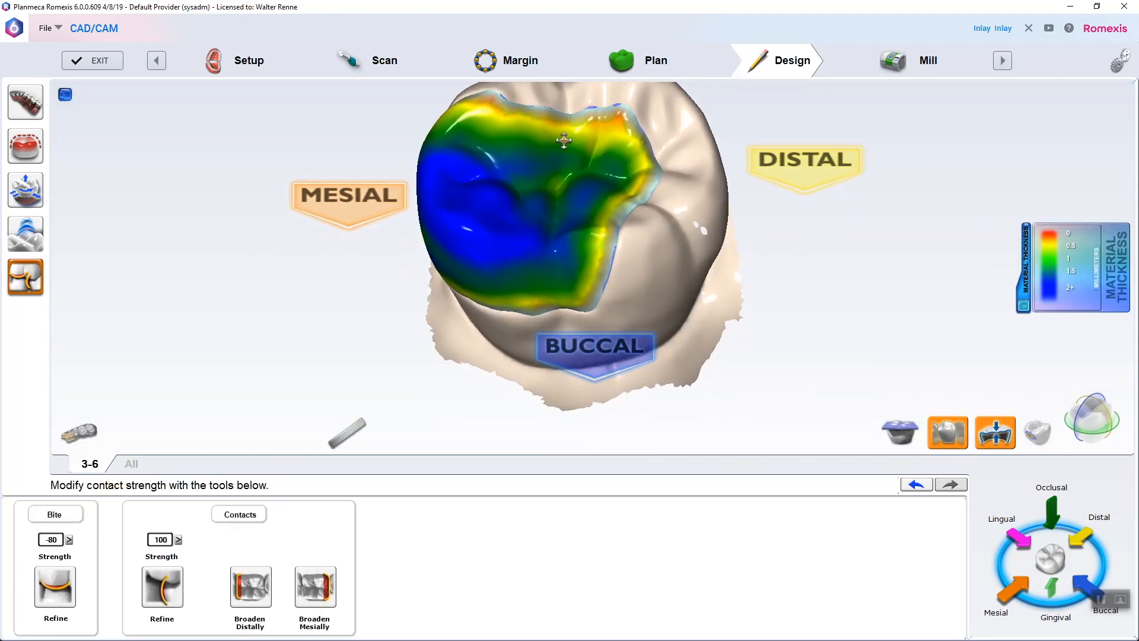
right_click_drag(305, 432, 643, 229)
left_click(948, 432)
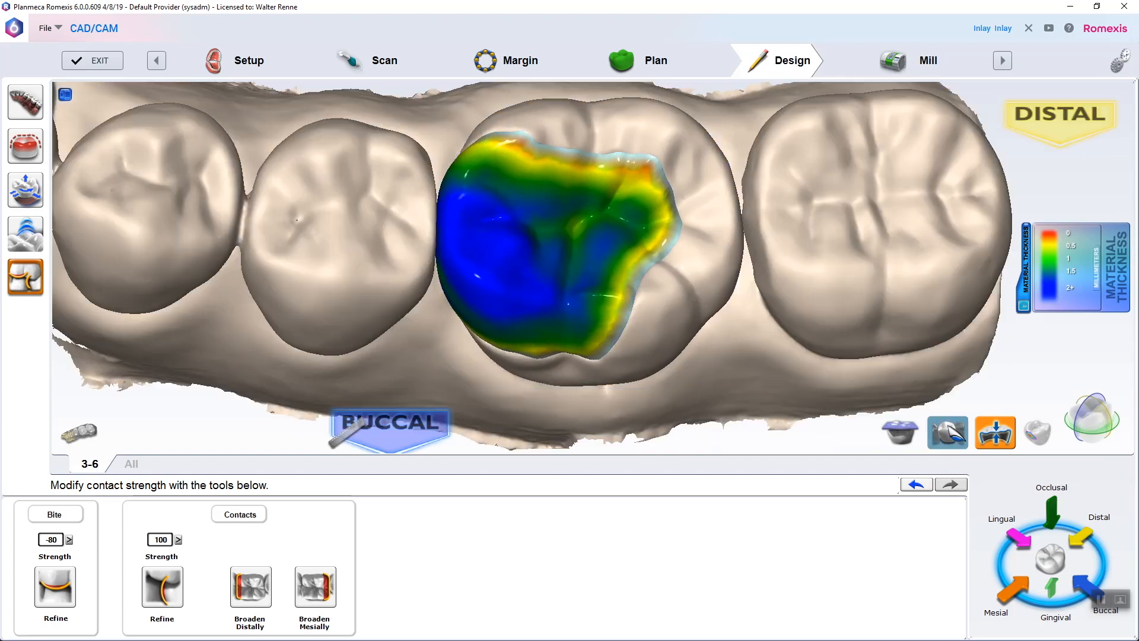
right_click_drag(944, 403, 930, 316)
left_click(988, 438)
Take the finished onlay design on tooth 3-6 to the milling stage
right_click_drag(812, 277, 792, 369)
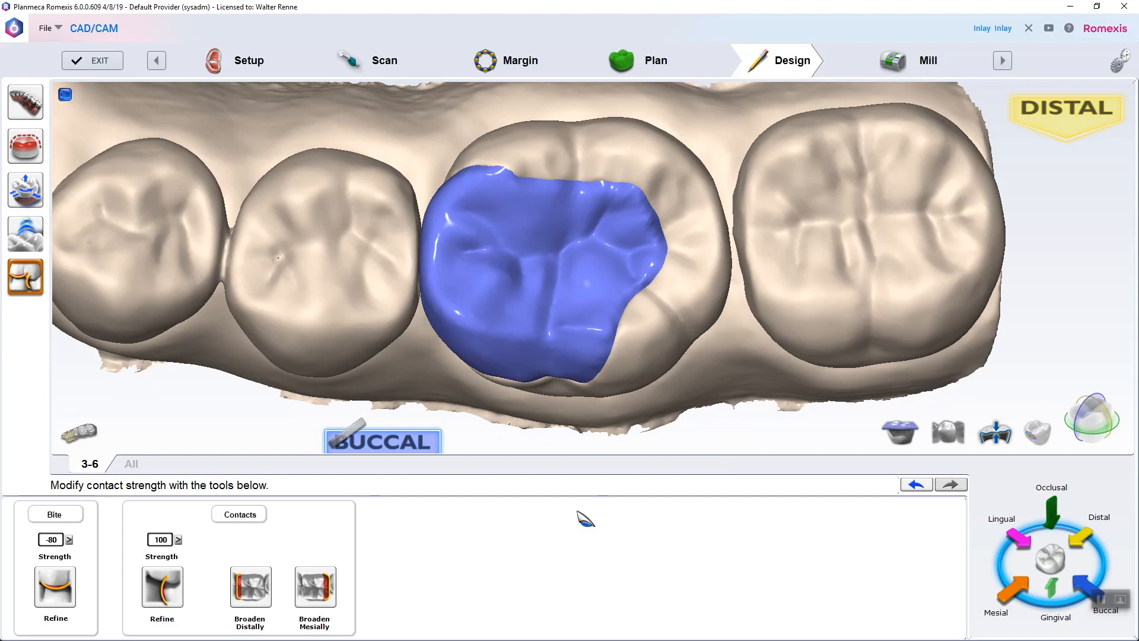
right_click_drag(739, 335, 422, 381)
left_click(897, 61)
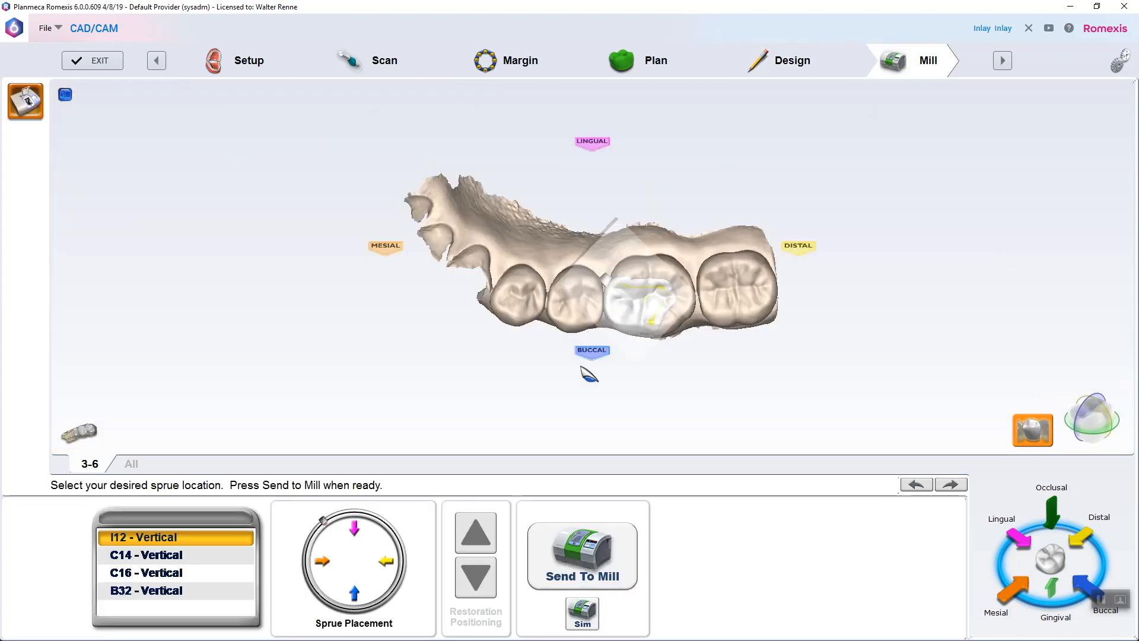
Place the sprue at the onlay's mesiobuccal corner and simulate the milling, bringing the surrounding arch back into view
left_click(1033, 428)
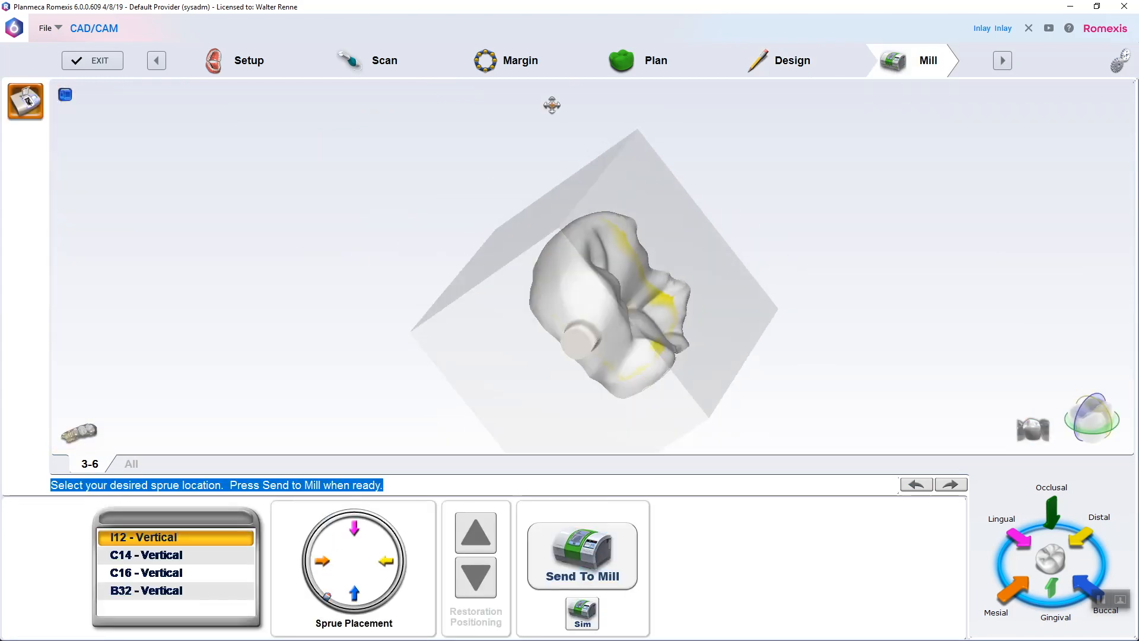
left_click(528, 395)
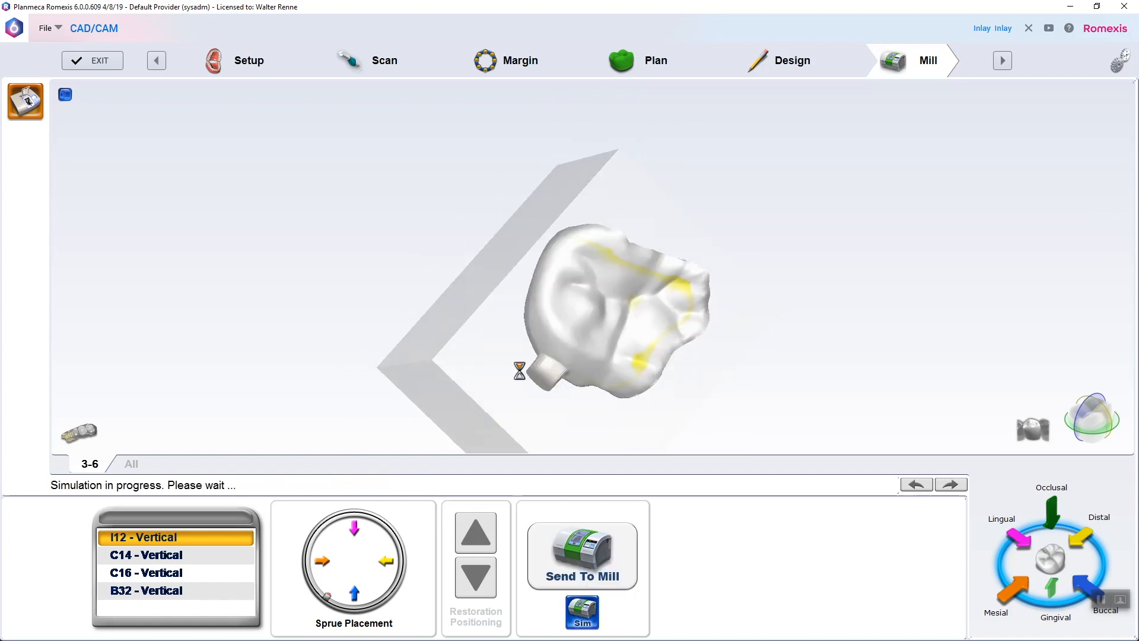
left_click(1016, 440)
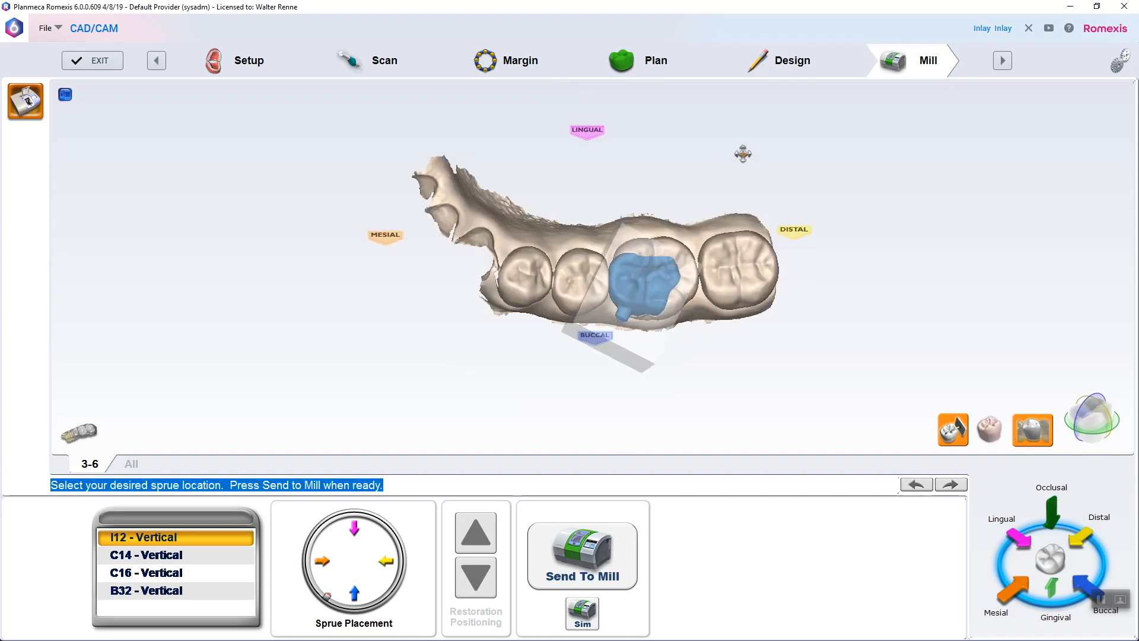
Examine the simulated milled onlay on tooth 3-6 up close from the occlusal side
scroll(660, 246, "up", 5)
right_click_drag(719, 303, 669, 275)
scroll(669, 275, "up", 2)
middle_click_drag(669, 275, 528, 232)
right_click_drag(420, 359, 533, 417)
scroll(528, 348, "up", 1)
scroll(529, 348, "down", 4)
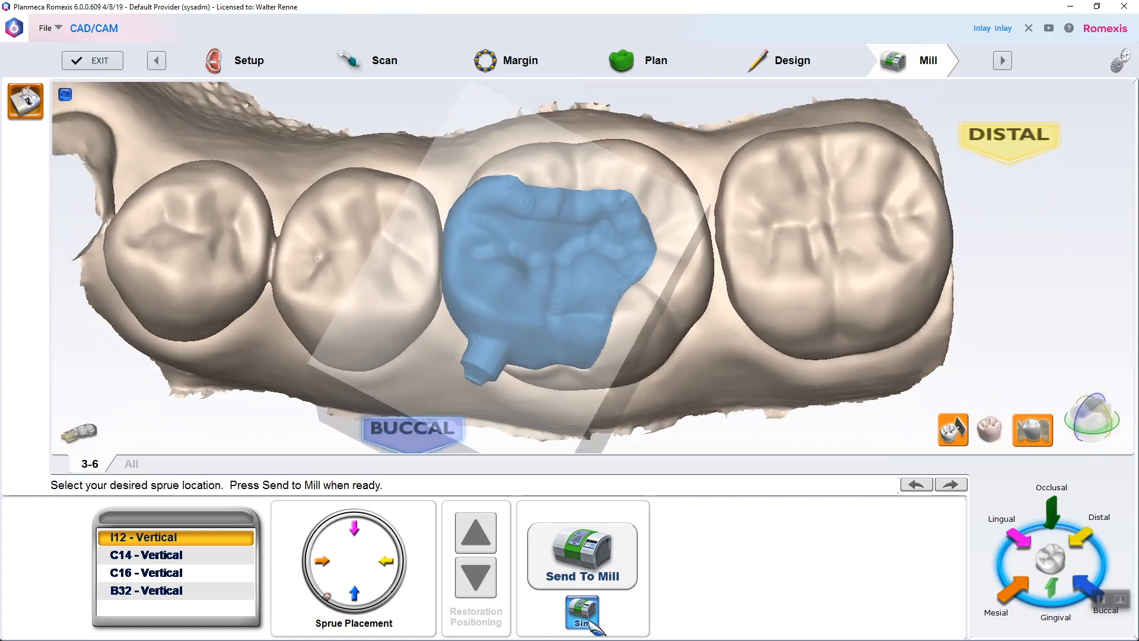
Inspect the simulated onlay's internal fit and margin in a mesiodistal cross-section
left_click(1096, 426)
mouse_move(557, 343)
right_mouse_down()
mouse_move(547, 105)
mouse_move(559, 350)
right_mouse_up()
right_click_drag(582, 122, 629, 398)
scroll(642, 248, "up", 5)
right_click_drag(810, 223, 471, 239)
scroll(471, 239, "up", 5)
middle_click_drag(471, 239, 574, 263)
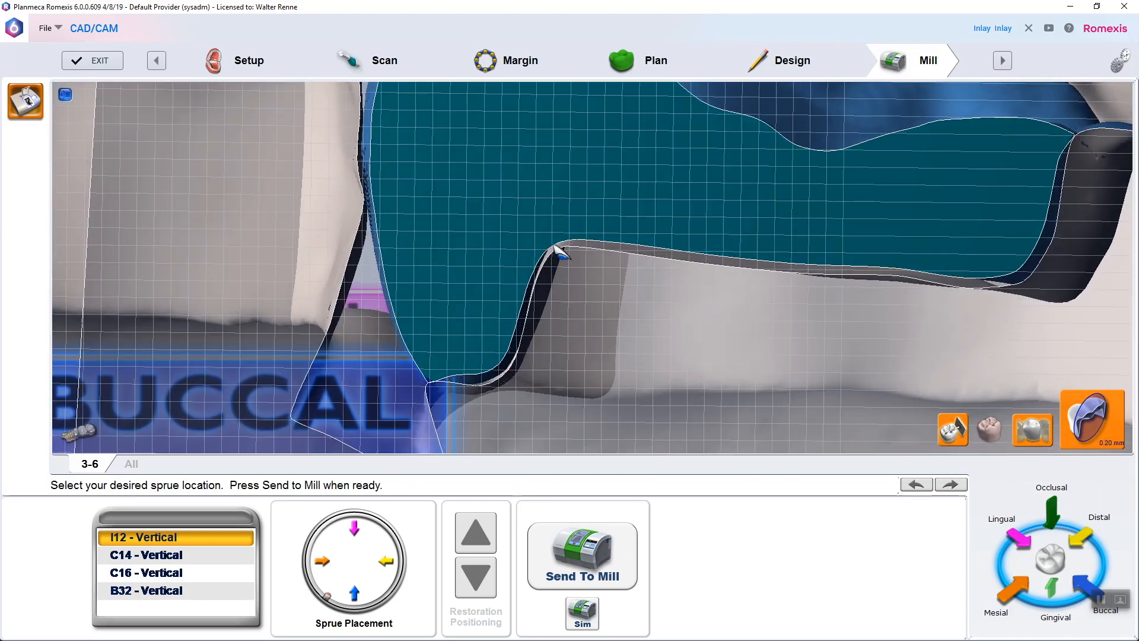
scroll(554, 244, "down", 5)
right_click_drag(611, 282, 604, 142)
Return to the design stage, set both spacer thicknesses and the margin ramp to 0.11, and apply the changes
left_click(789, 60)
left_click(26, 145)
left_click_drag(440, 593, 431, 593)
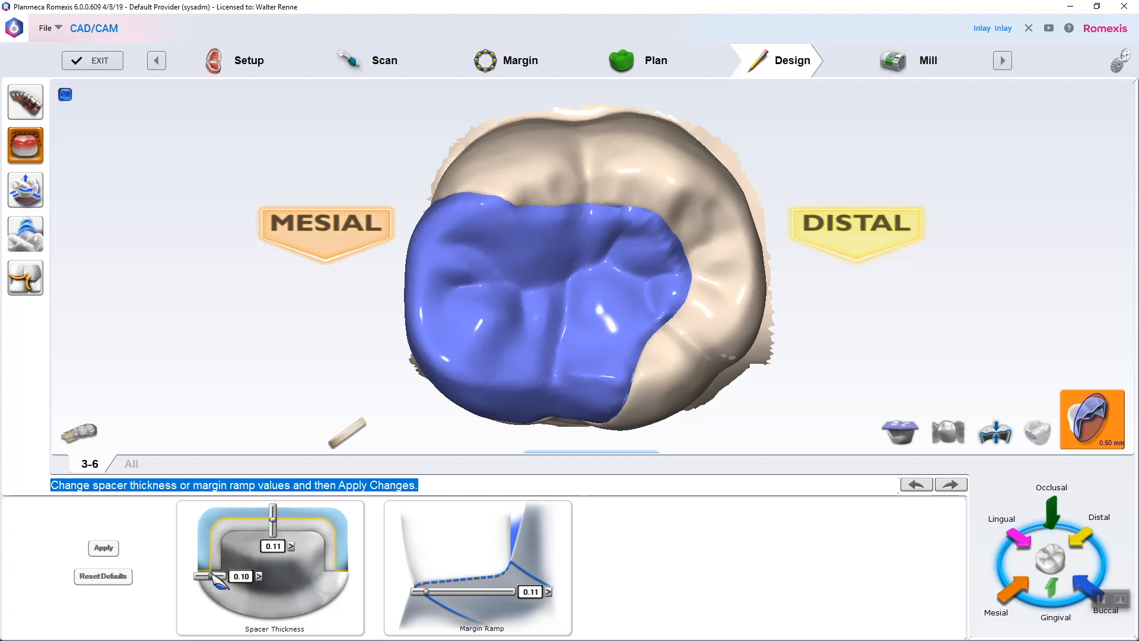
left_click(117, 549)
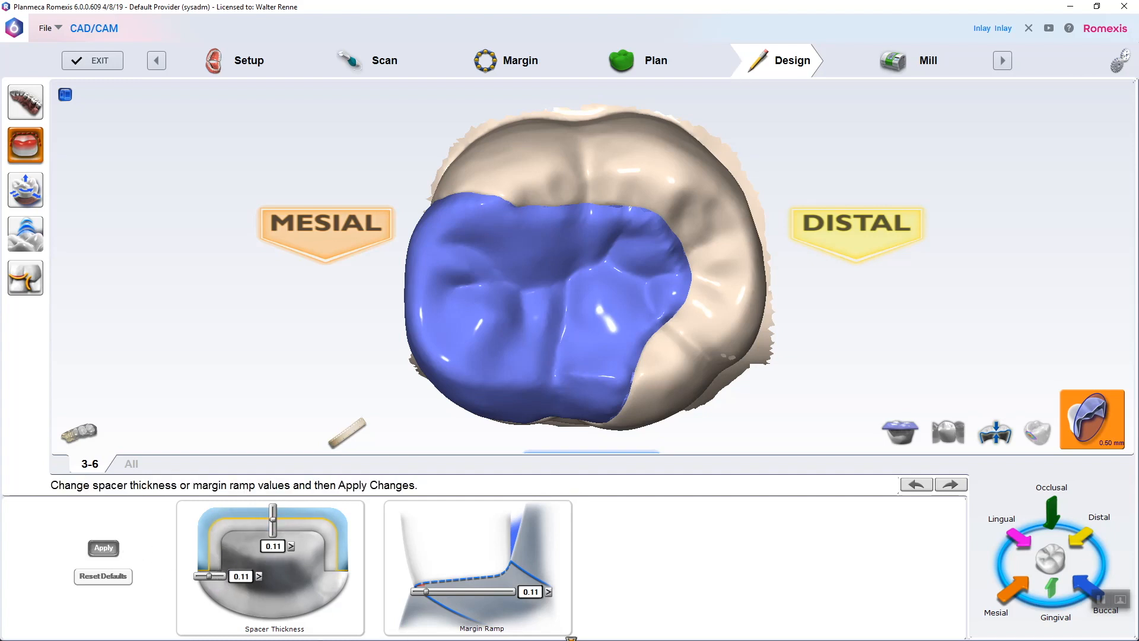
Take the updated onlay back to the milling stage and rerun the milling simulation
scroll(622, 433, "down", 3)
right_click_drag(574, 360, 543, 255)
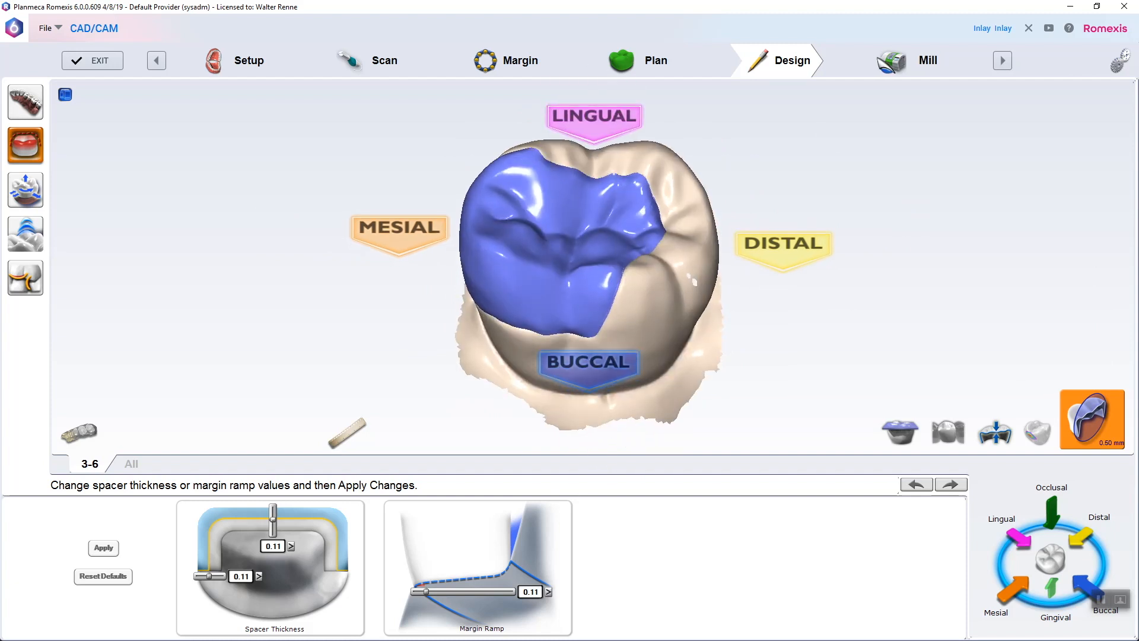
left_click(880, 60)
left_click(608, 573)
left_click(529, 396)
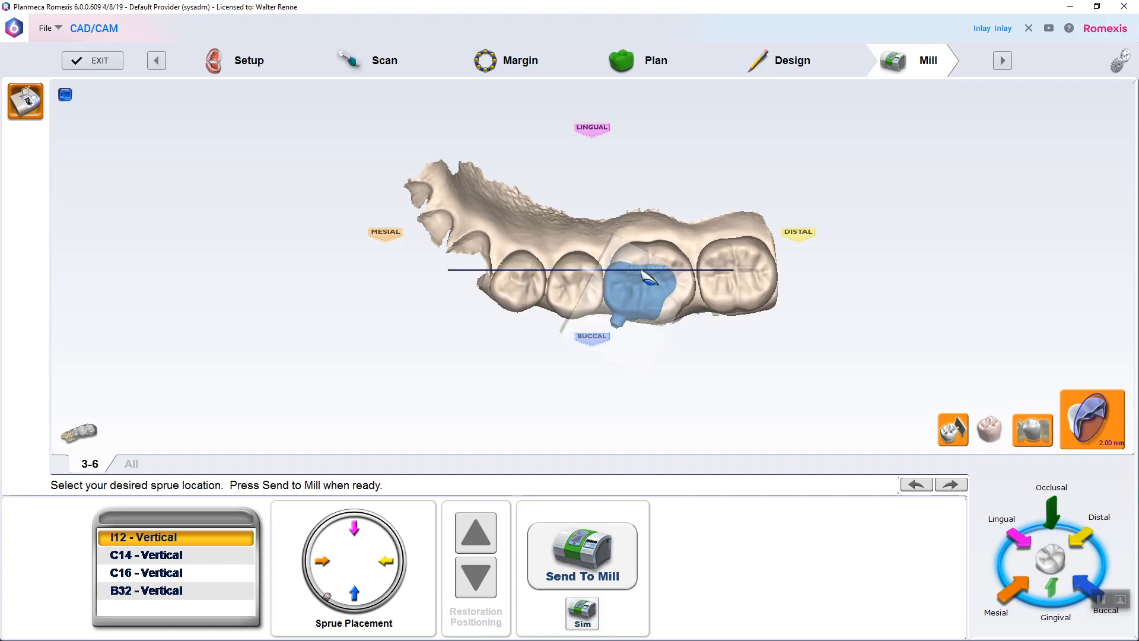
Check the re-simulated onlay's fit against the preparation in a cross-section through tooth 3-6
right_click_drag(656, 298, 611, 397)
scroll(611, 397, "up", 10)
right_click_drag(682, 371, 308, 465)
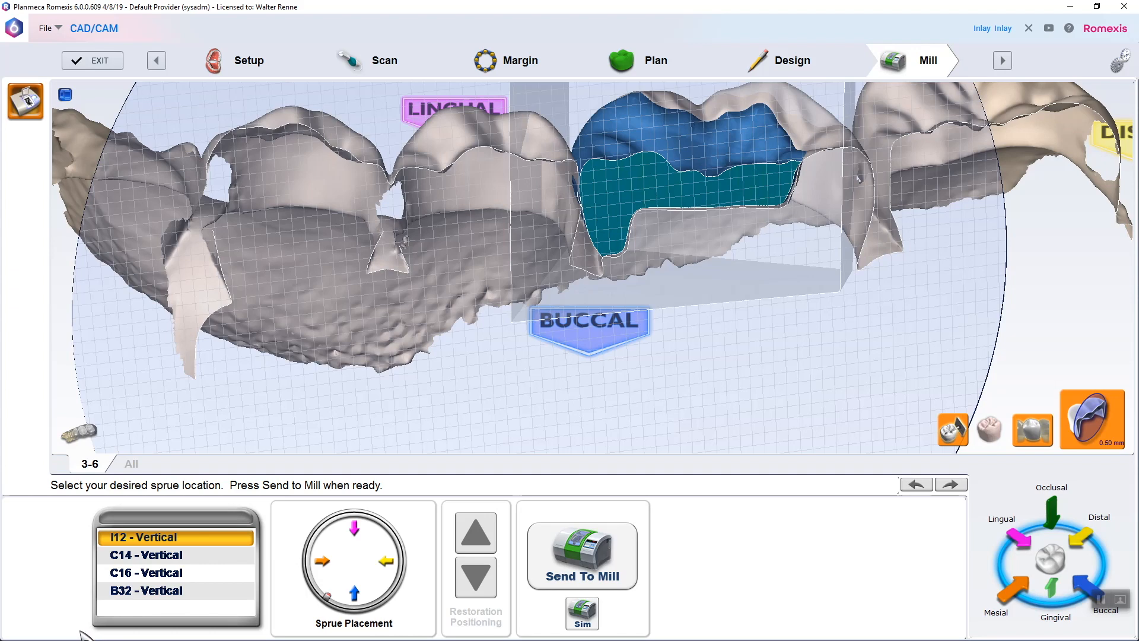
scroll(676, 264, "down", 3)
right_click_drag(737, 224, 612, 410)
left_click(616, 195)
left_click_drag(615, 195, 615, 214)
right_click_drag(616, 215, 587, 129)
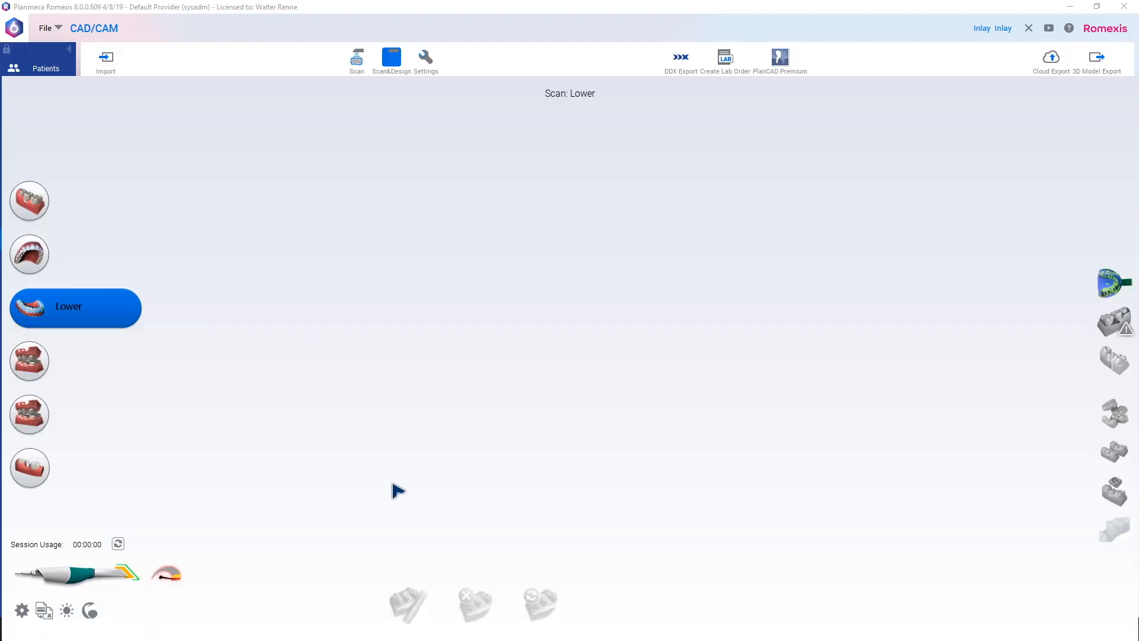
Switch to the setup of the new crown case on tooth 3-6 and choose IPS e.max CAD as its material
key("super")
left_click(594, 630)
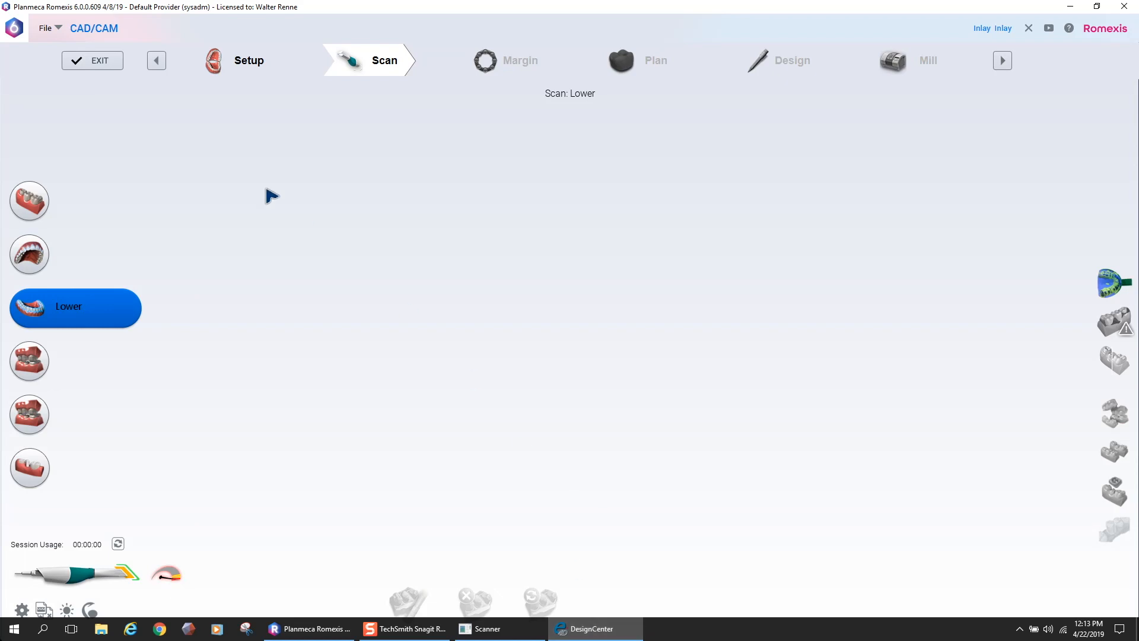
left_click(250, 72)
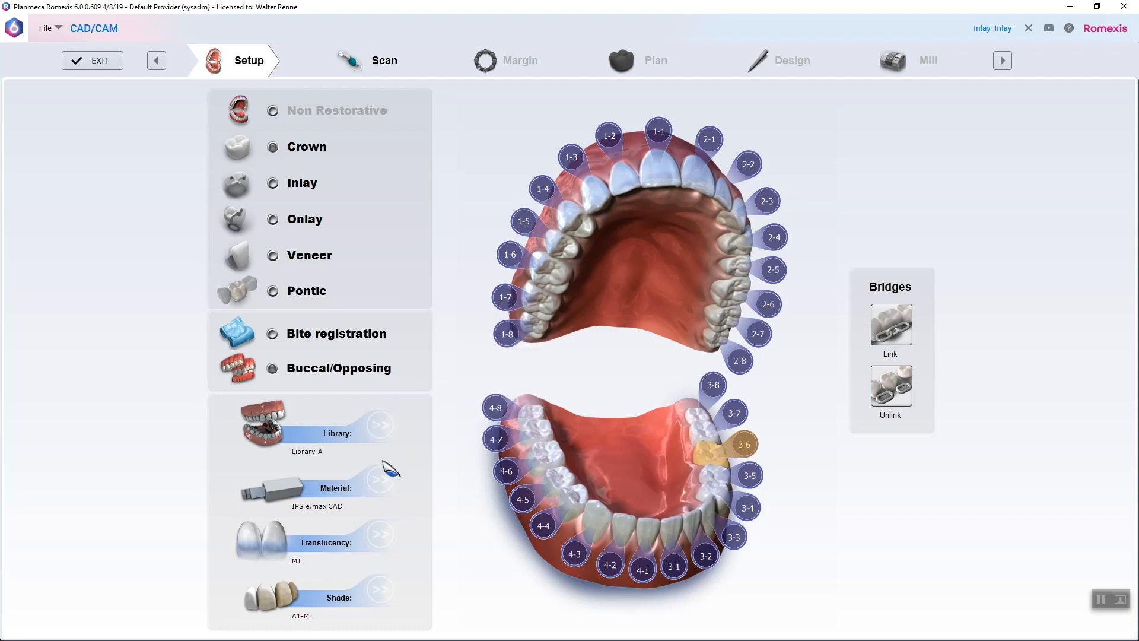
left_click(380, 479)
left_click(500, 174)
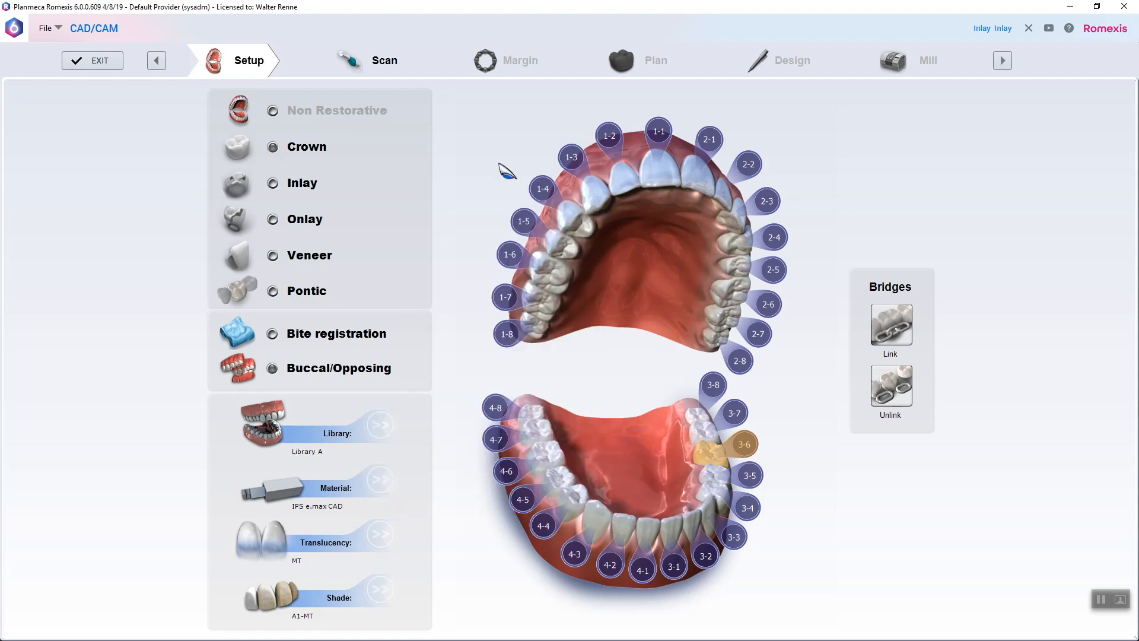
Choose the crown's translucency and shade, and go on to the scan stage
left_click(380, 534)
left_click(442, 459)
left_click(382, 590)
left_click(442, 489)
left_click(364, 66)
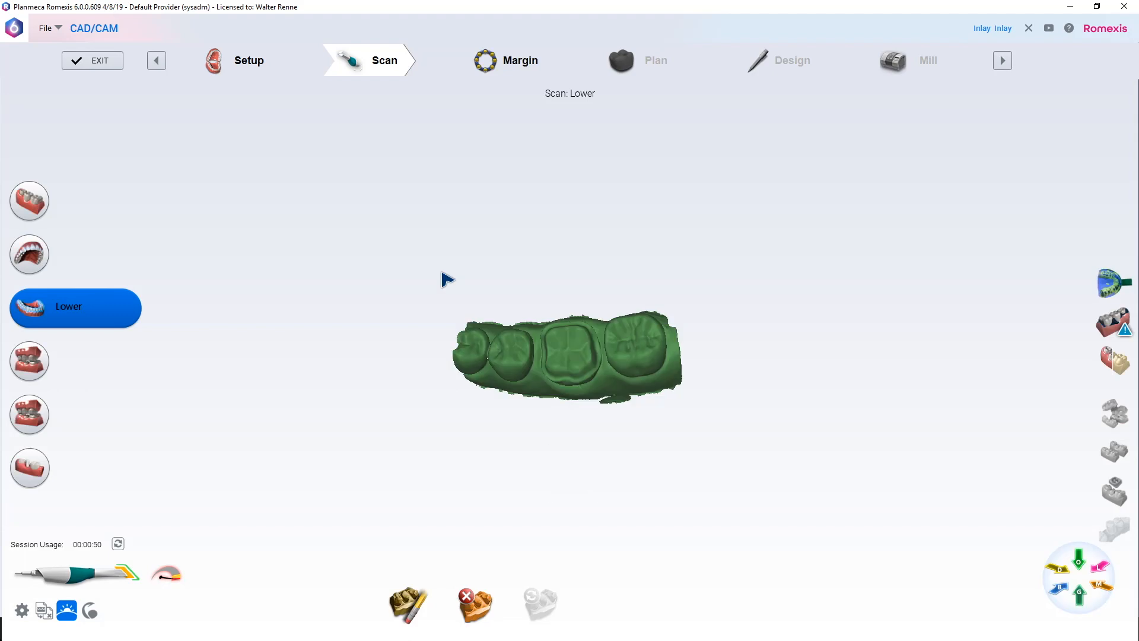
Examine the lower scan with the color view toggled and low-density areas highlighted, and switch to the upper scan
left_click_drag(608, 313, 698, 365)
scroll(653, 338, "up", 5)
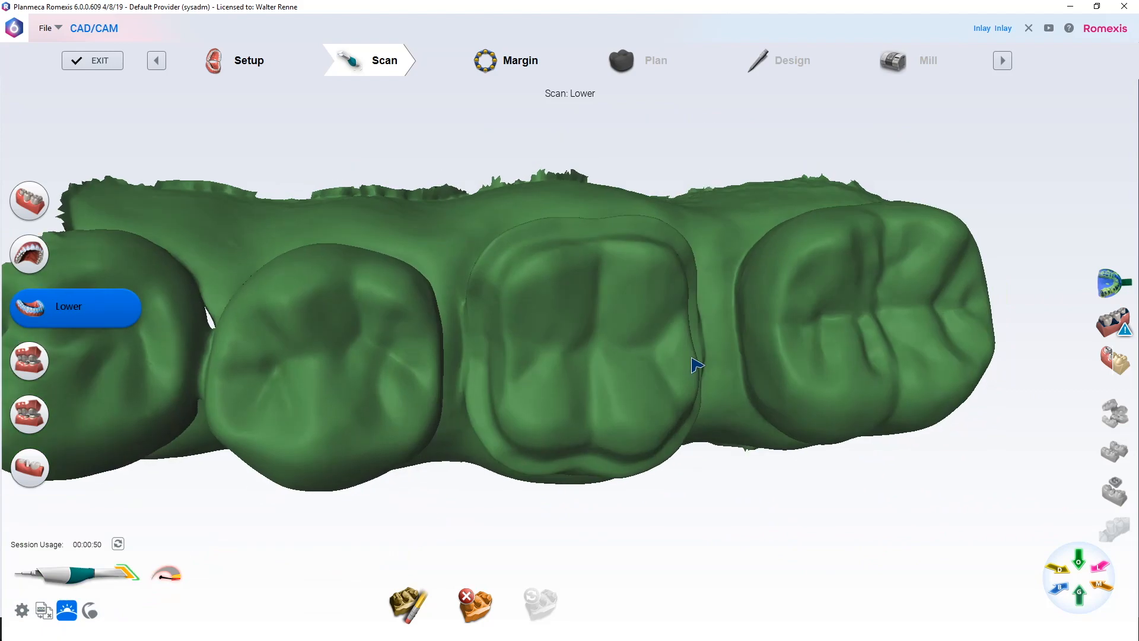
left_click(1115, 359)
left_click_drag(1063, 356, 950, 366)
scroll(973, 357, "down", 5)
left_click(1114, 321)
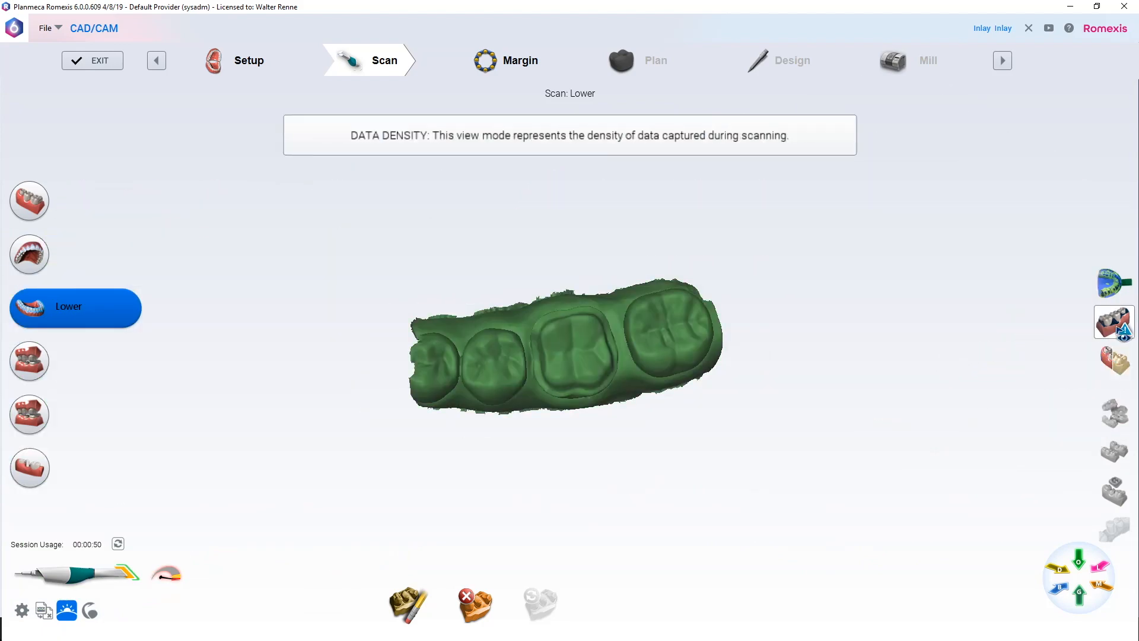
left_click_drag(805, 480, 648, 435)
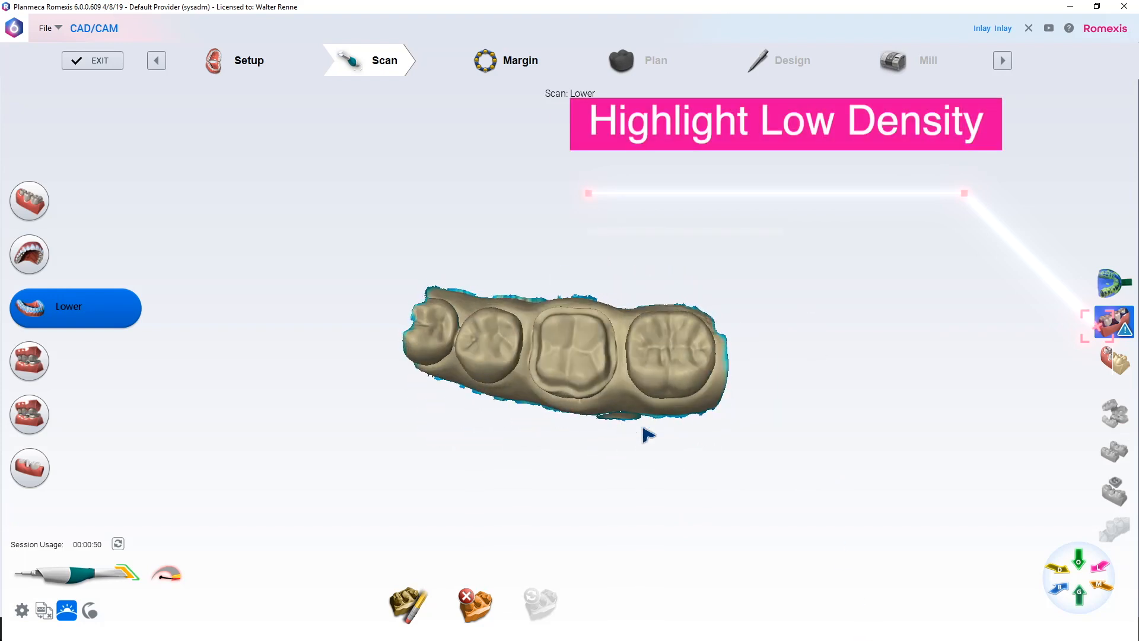
left_click(26, 254)
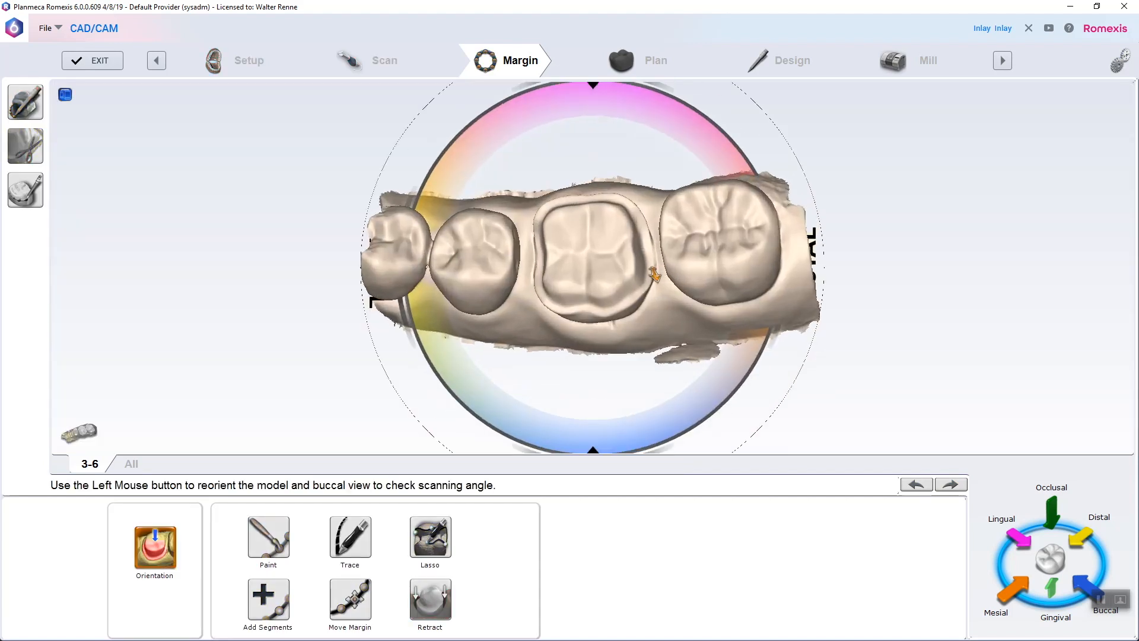
Set the orientation of the lower model and paint the margin around the tooth 3-6 crown preparation
left_click_drag(688, 265, 710, 292)
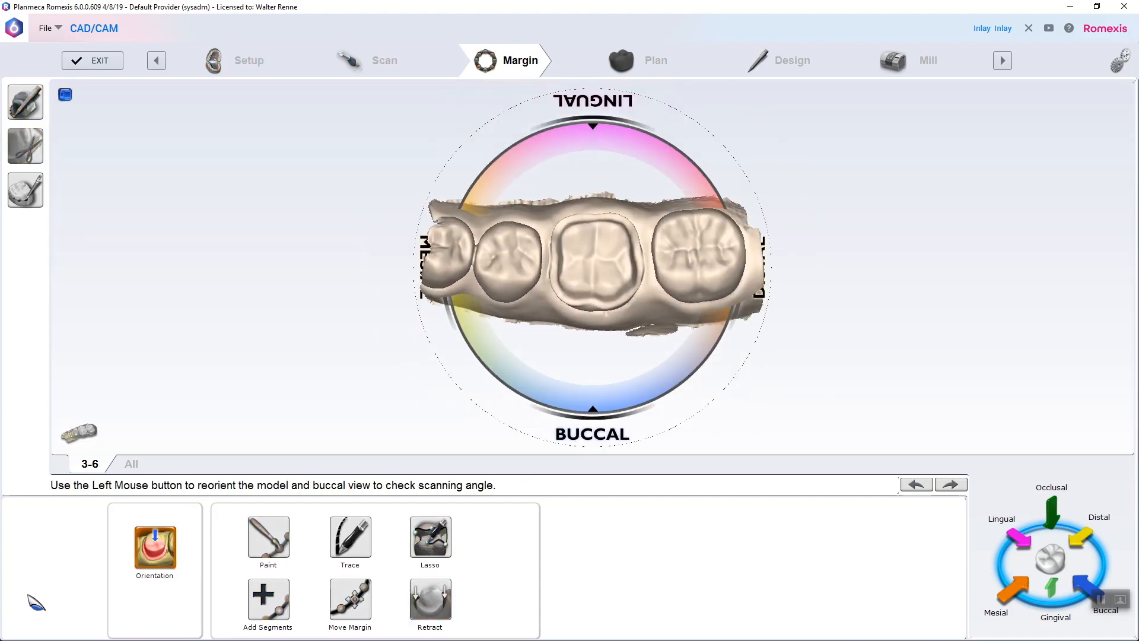
left_click(158, 565)
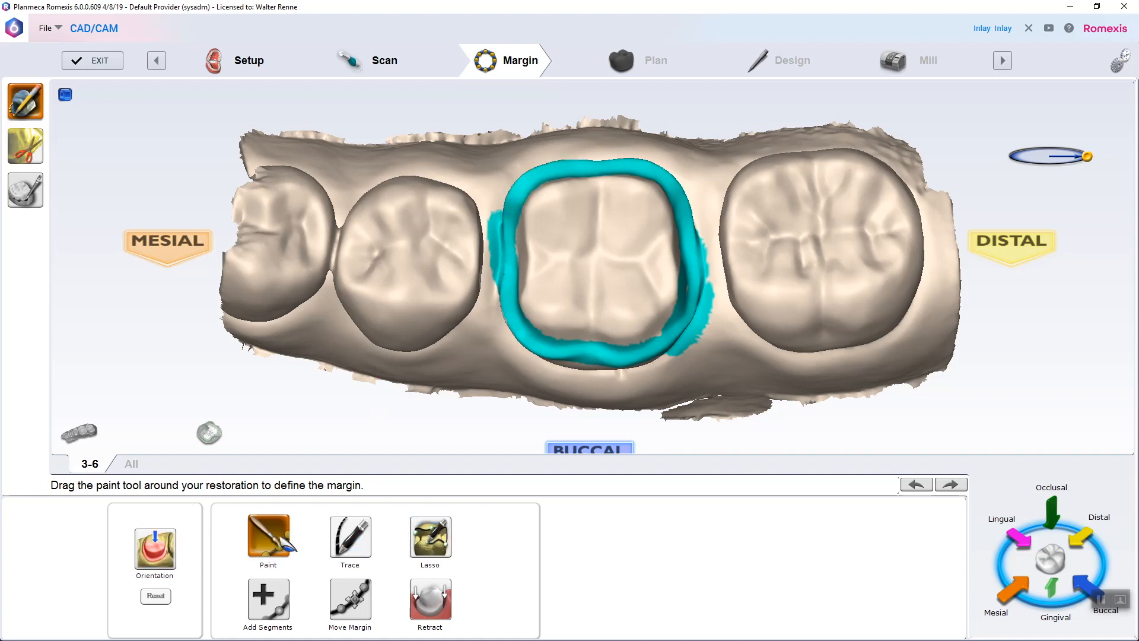
right_click_drag(560, 419, 501, 308)
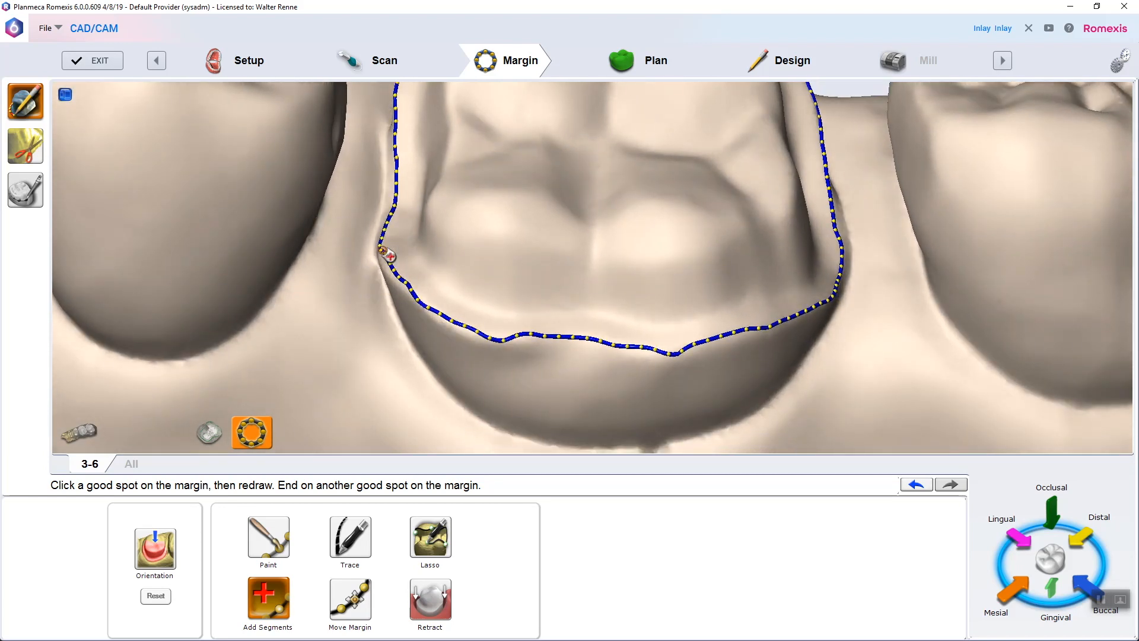
mouse_move(419, 238)
right_mouse_down()
mouse_move(453, 359)
mouse_move(552, 254)
mouse_move(562, 376)
mouse_move(687, 233)
mouse_move(632, 354)
right_mouse_up()
Replace the painted margin with a Lasso margin traced around the tooth 3-6 preparation, checking its course in the color view
left_click(358, 537)
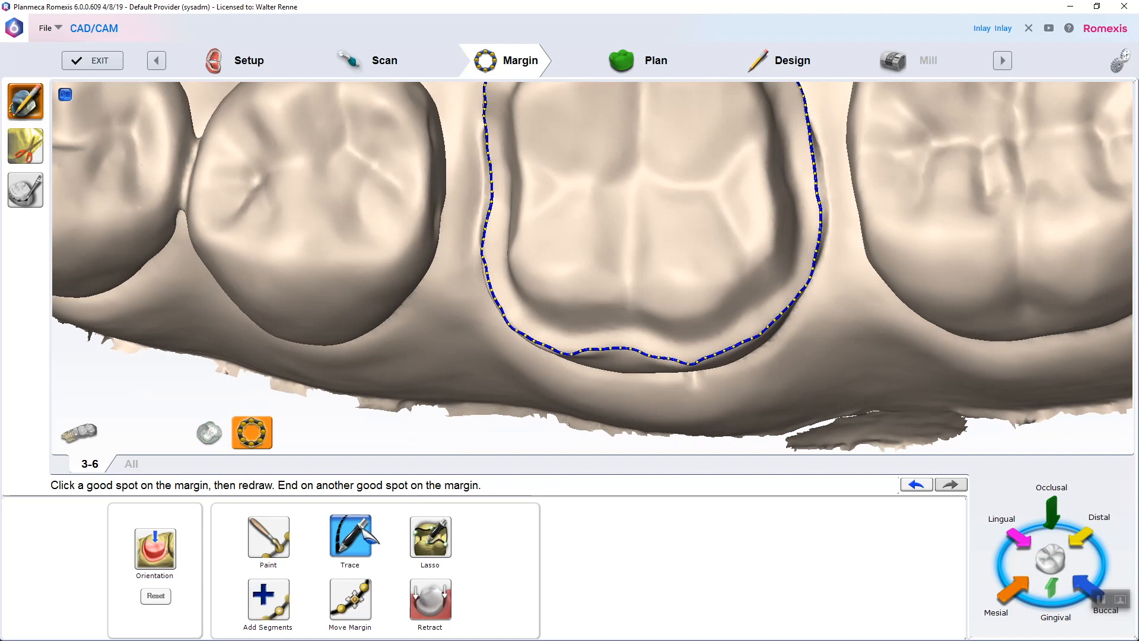
right_click_drag(645, 241, 632, 279)
left_click(422, 548)
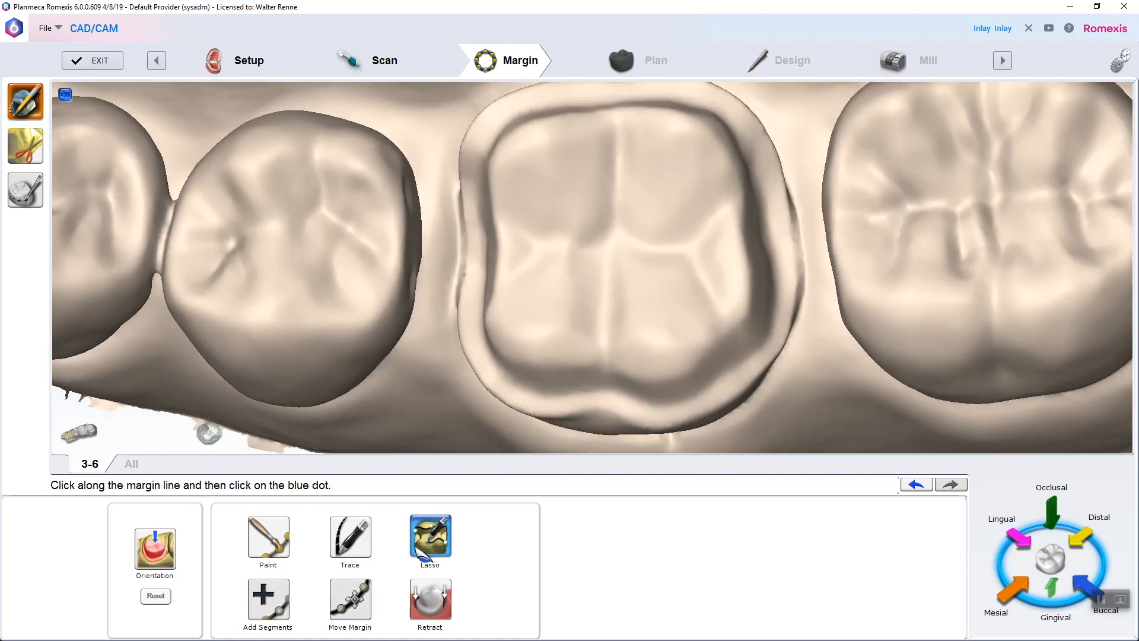
right_click_drag(701, 323, 728, 331)
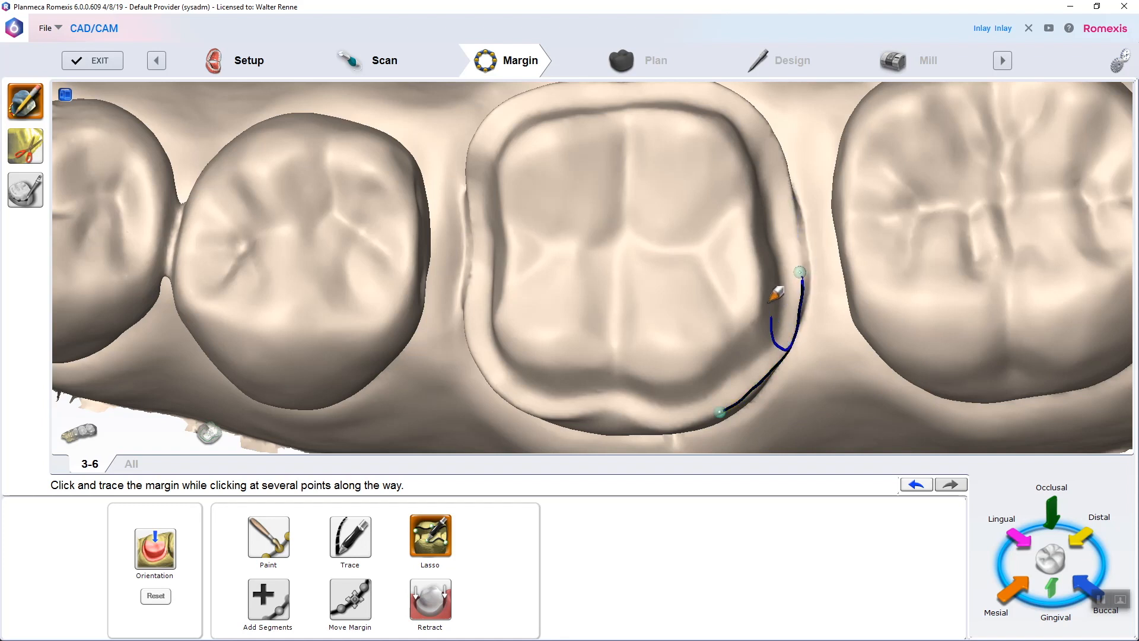
left_click(83, 424)
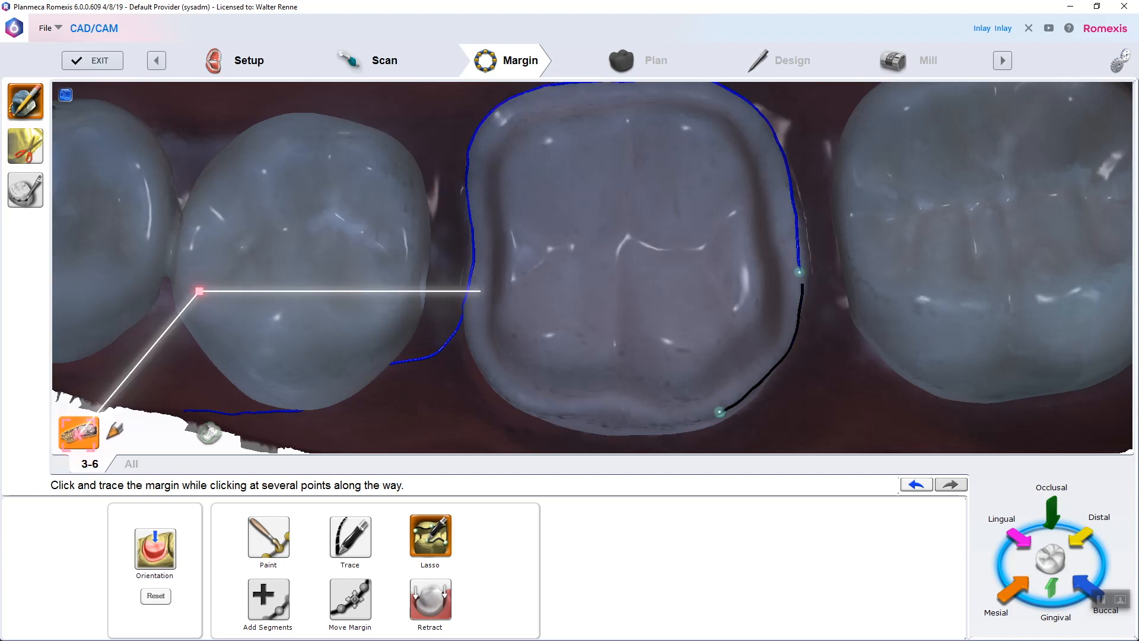
left_click(79, 432)
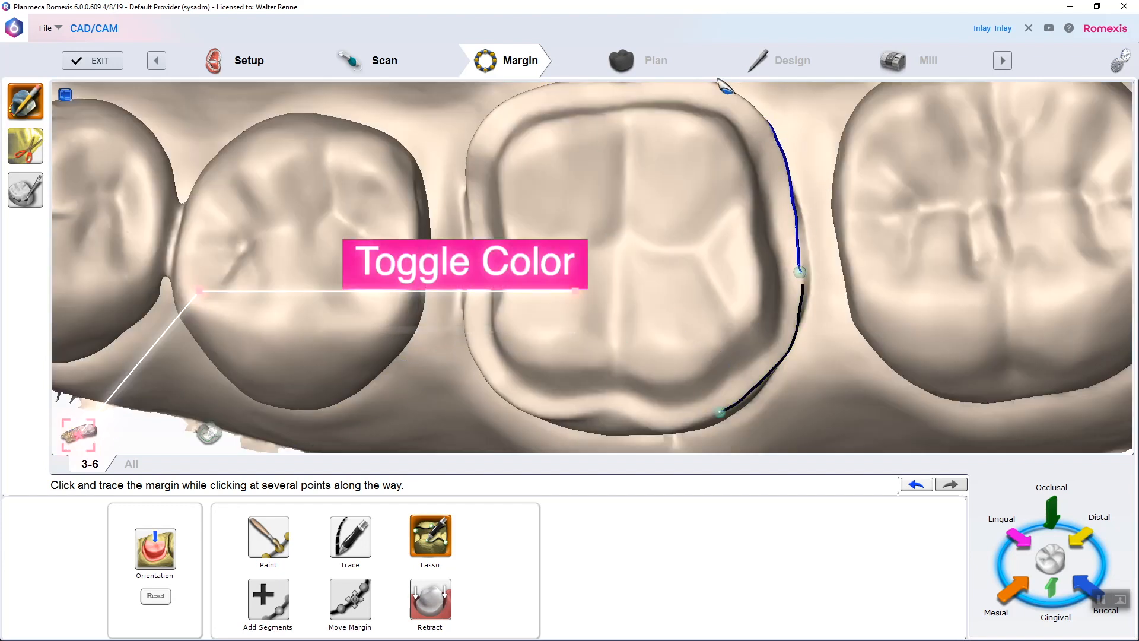
left_click(499, 109)
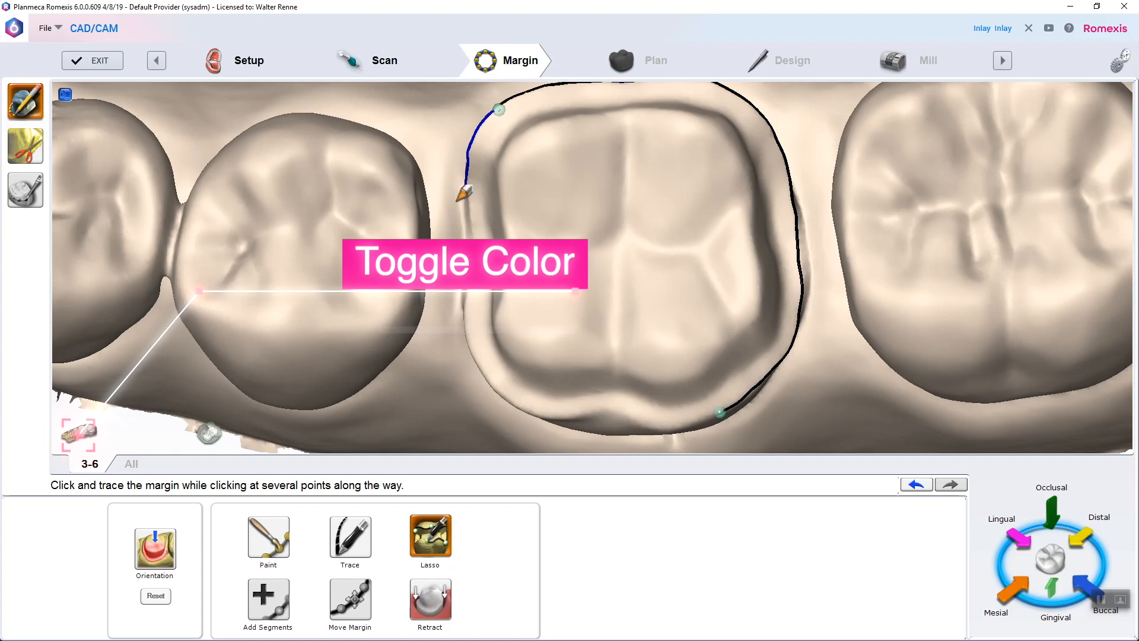
left_click(527, 399)
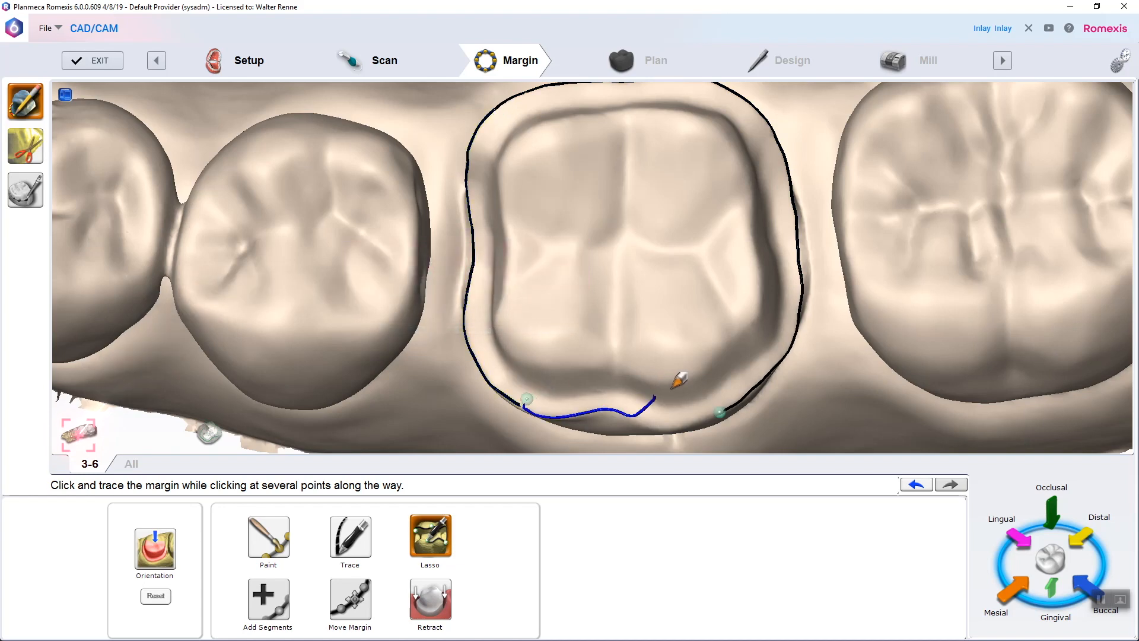
left_click(730, 403)
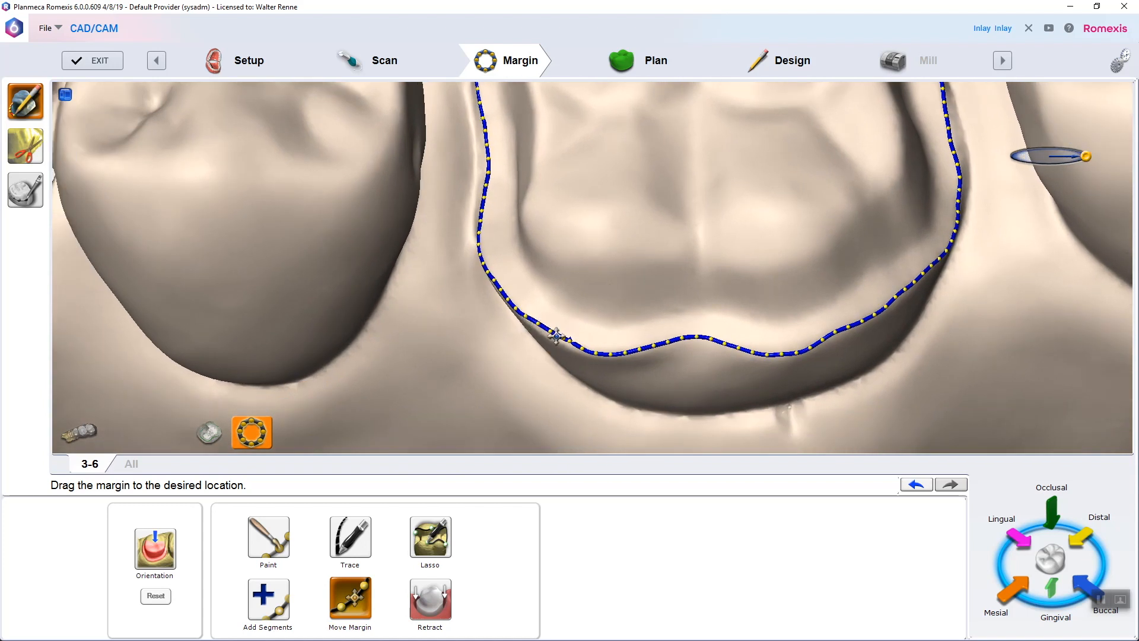
Fine-tune the mesiobuccal section of the tooth 3-6 margin with Move Margin
left_click_drag(559, 337, 556, 338)
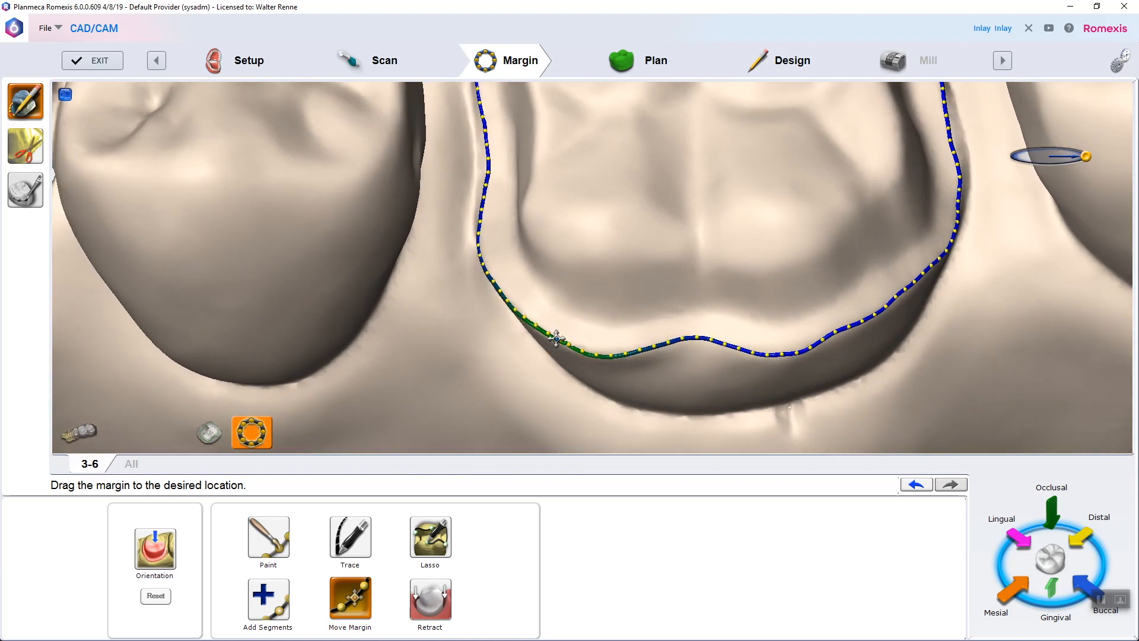
middle_click_drag(580, 249, 596, 270)
middle_click_drag(685, 194, 534, 326)
scroll(508, 178, "up", 5)
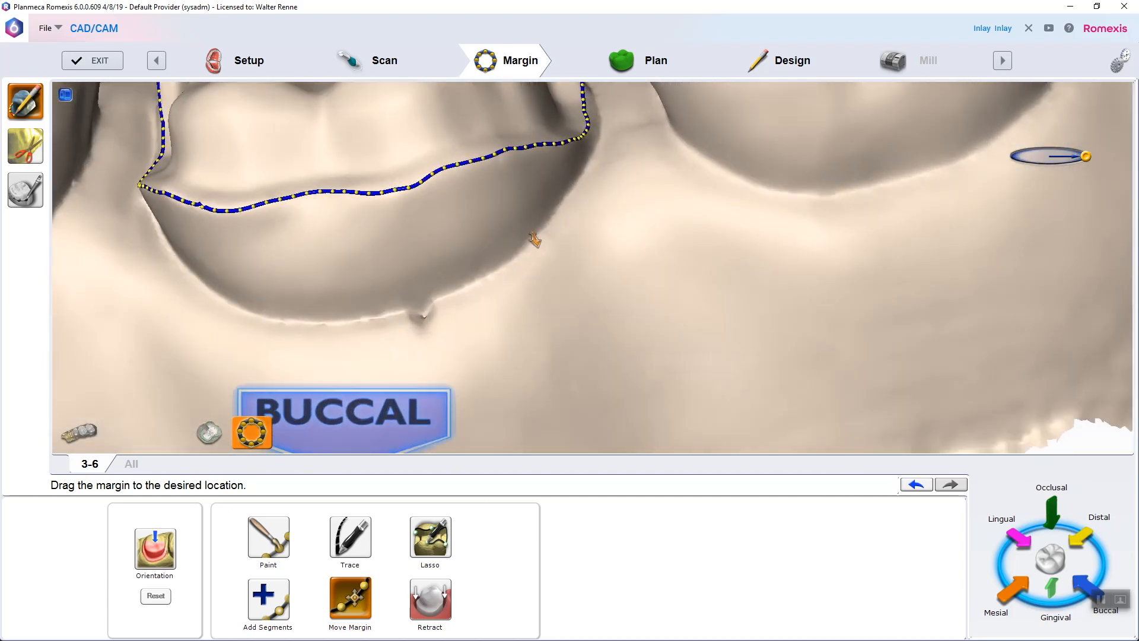
middle_click_drag(554, 273, 587, 271)
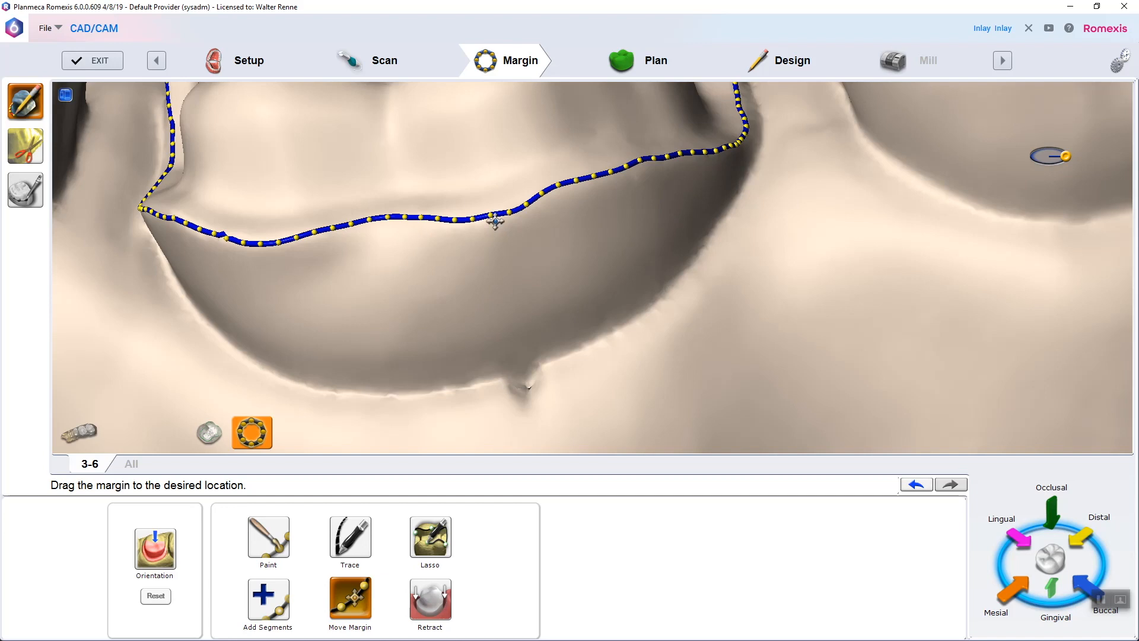
Redraw the notched buccal section of the tooth 3-6 margin with Add Segments to follow the preparation edge
left_click_drag(504, 271, 502, 272)
mouse_move(625, 297)
middle_mouse_down()
mouse_move(615, 356)
mouse_move(617, 295)
mouse_move(640, 399)
middle_mouse_up()
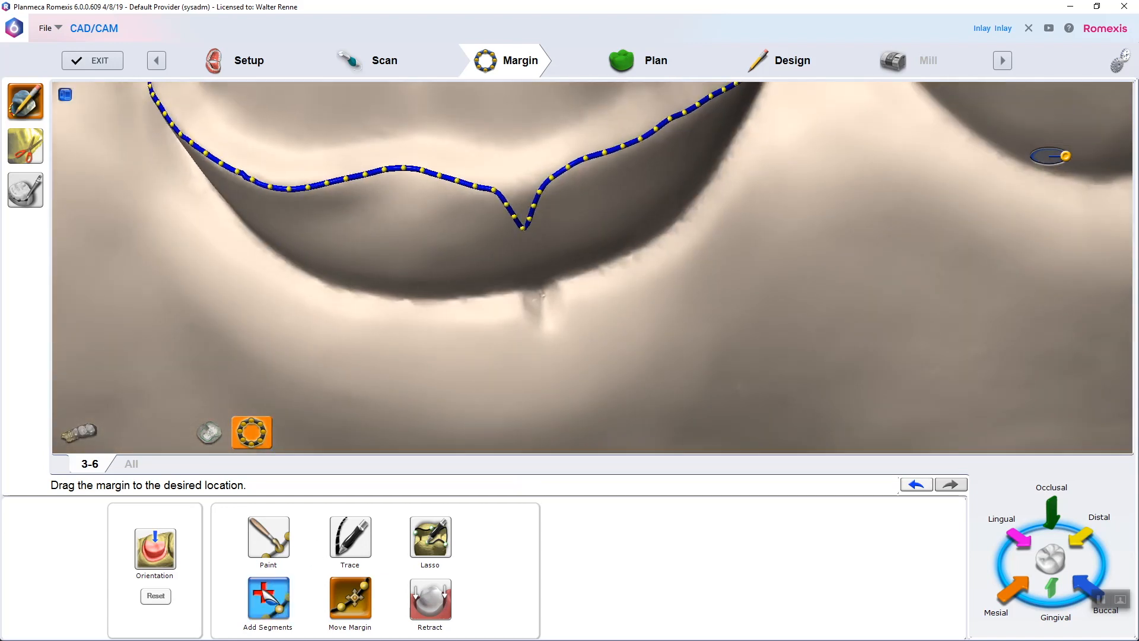
left_click(268, 596)
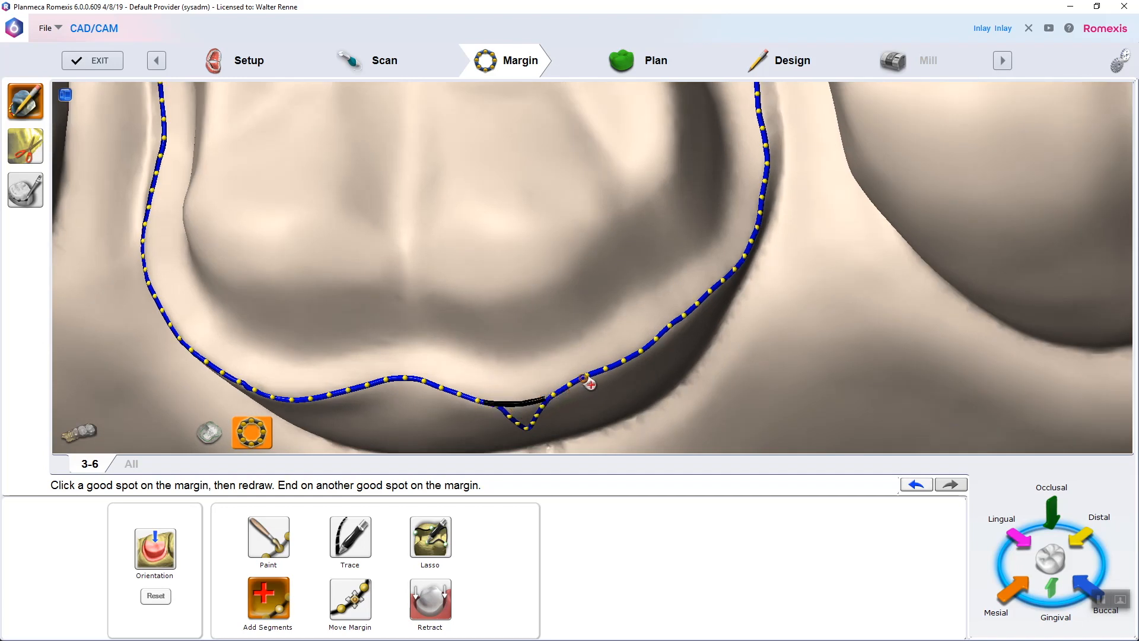
left_click(279, 611)
scroll(595, 139, "down", 5)
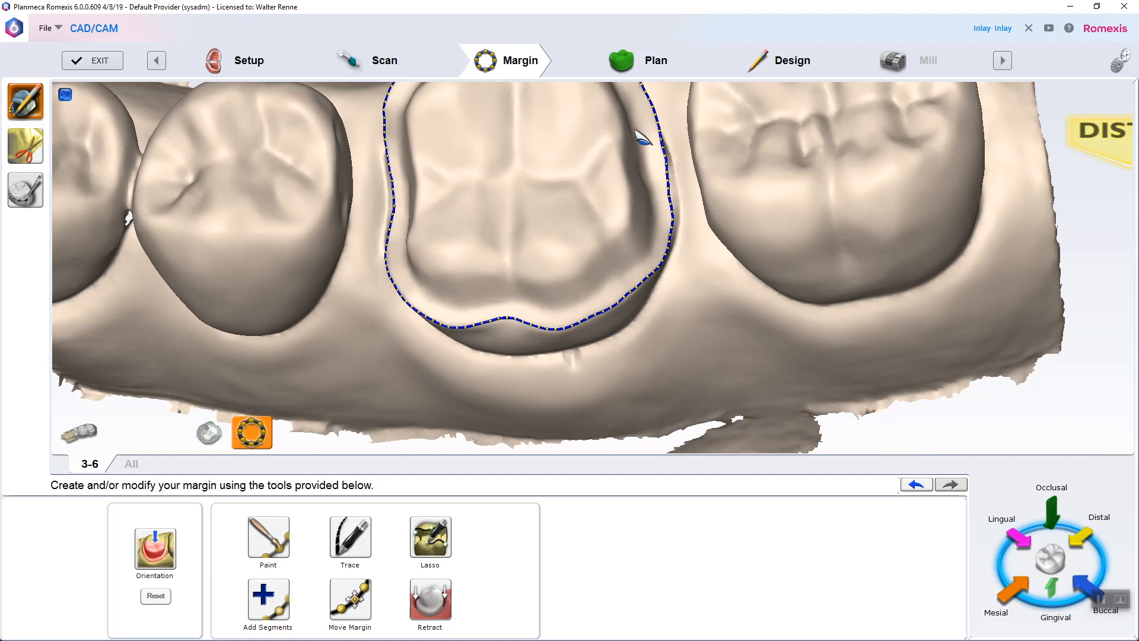
middle_click_drag(613, 141, 634, 183)
Generate the crown proposal for tooth 3-6 in Plan, then resize it and move it into place between the neighbouring teeth
left_click(645, 67)
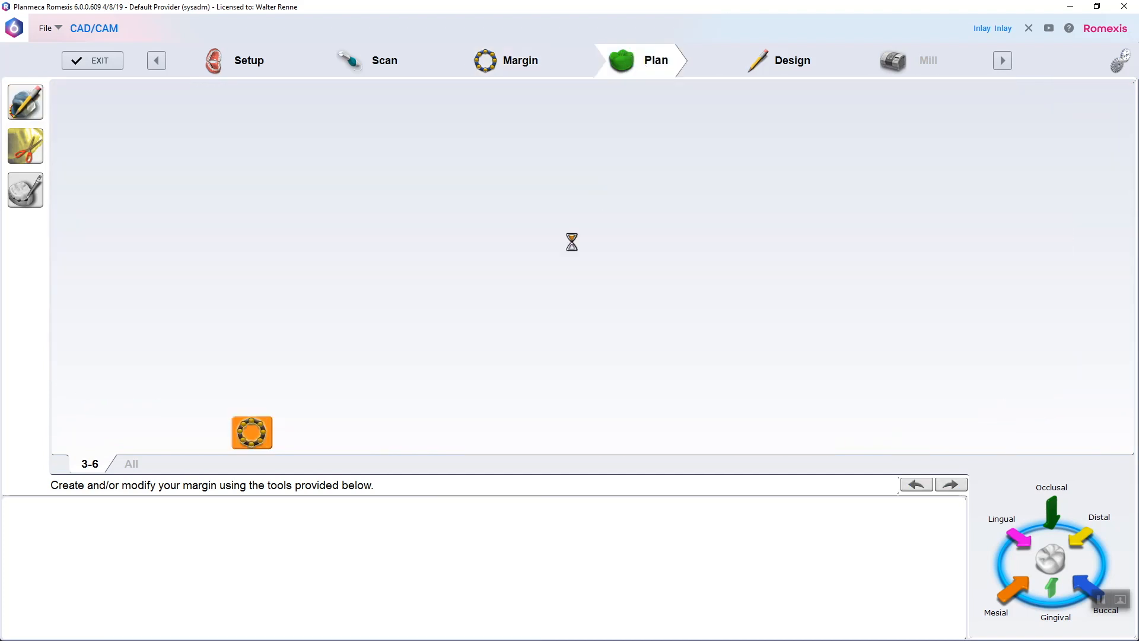
left_click(211, 571)
left_click_drag(615, 268, 604, 228)
right_click_drag(560, 335, 563, 65)
left_click(289, 546)
right_click_drag(599, 279, 605, 172)
left_click_drag(605, 172, 623, 223)
right_click_drag(623, 224, 570, 537)
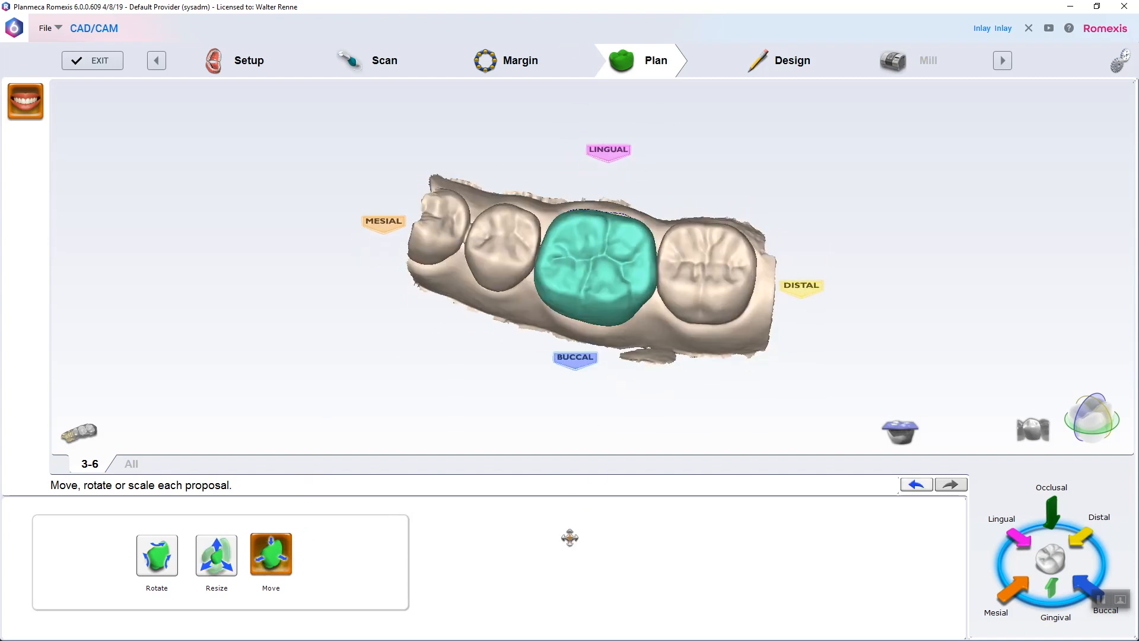
Bring the crown into Design and adjust its distal and mesial sides with the Rubber Tooth freeform tool
left_click(773, 82)
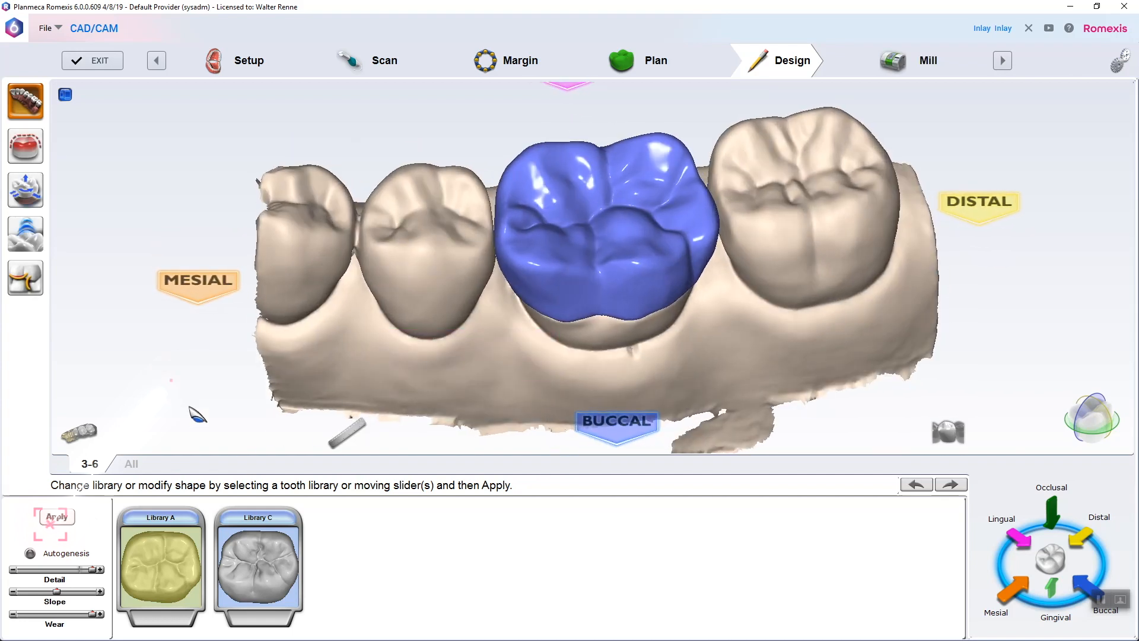
left_click(23, 195)
right_click_drag(740, 236, 653, 316)
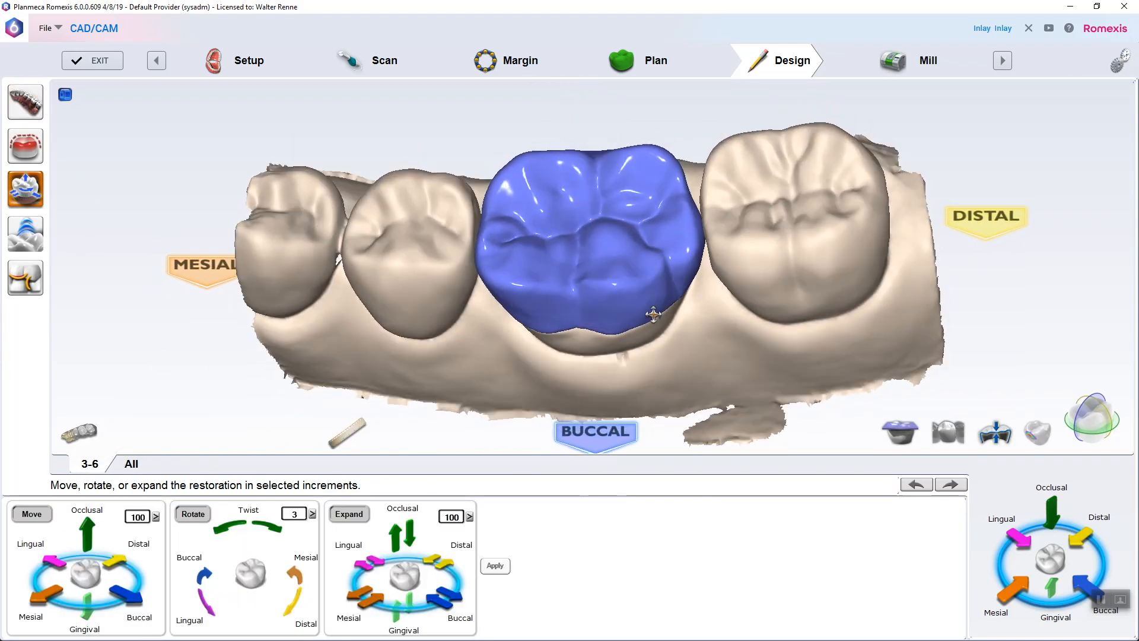
left_click(25, 233)
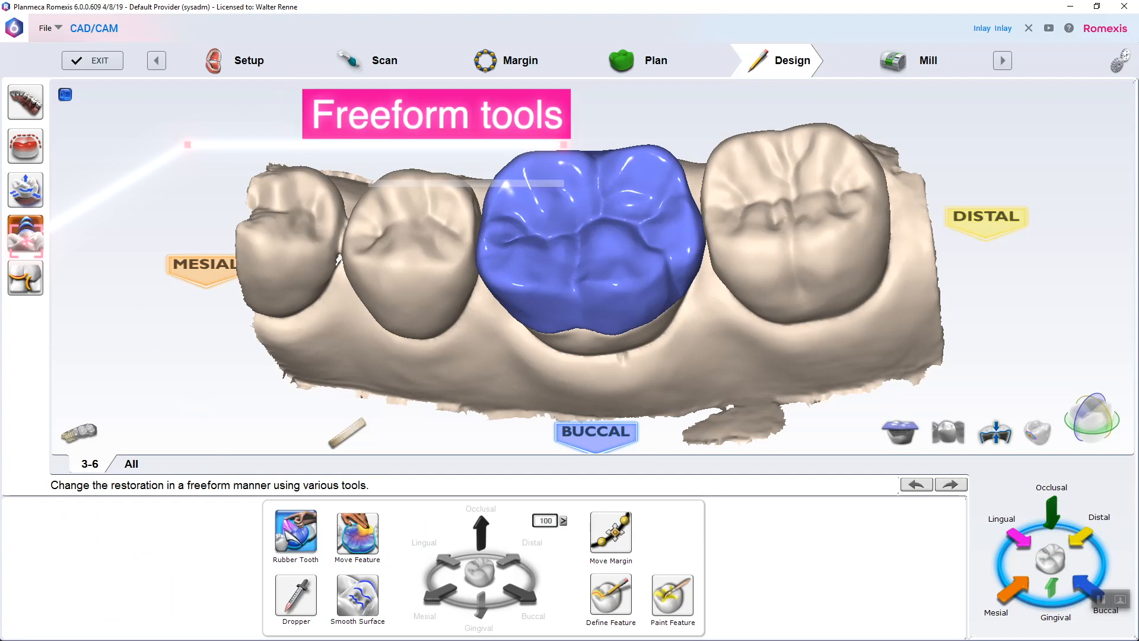
left_click_drag(688, 198, 712, 191)
right_click_drag(682, 315, 686, 349)
left_click_drag(514, 251, 505, 250)
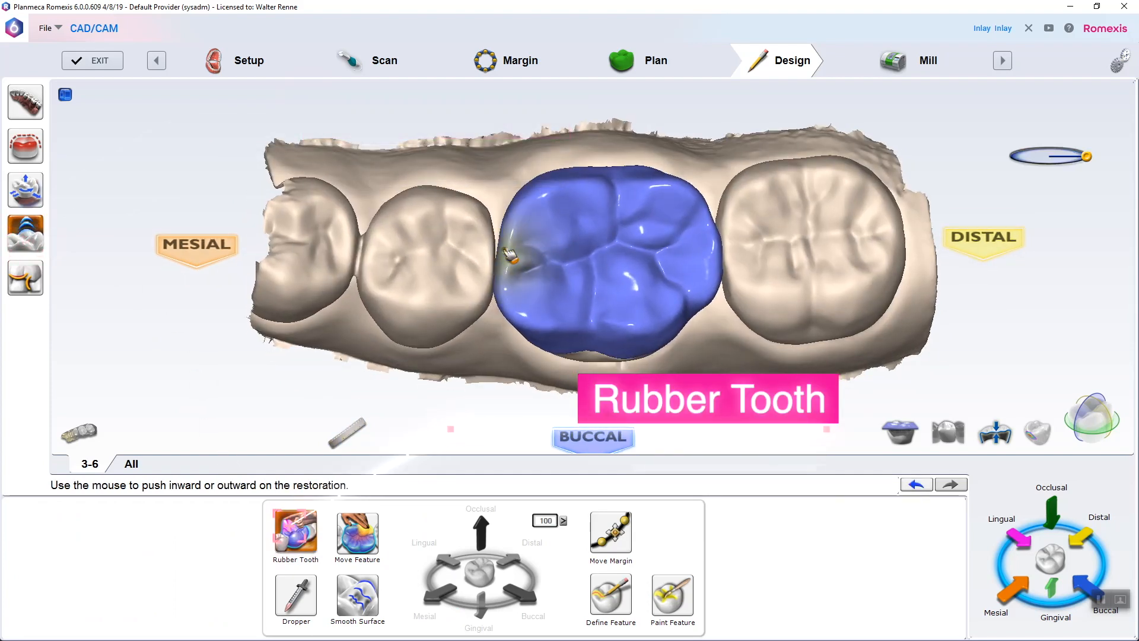
Refine the crown's distal and mesial contact surfaces up close with Rubber Tooth
right_click_drag(674, 326, 582, 221)
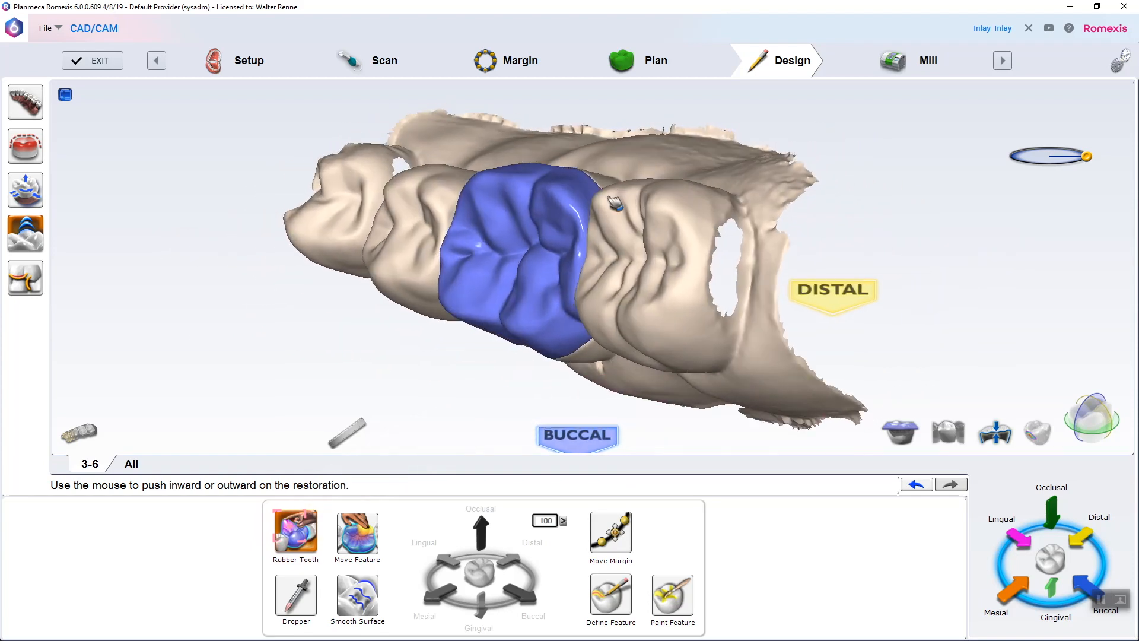
scroll(659, 262, "up", 5)
scroll(660, 262, "up", 2)
left_click_drag(538, 248, 558, 245)
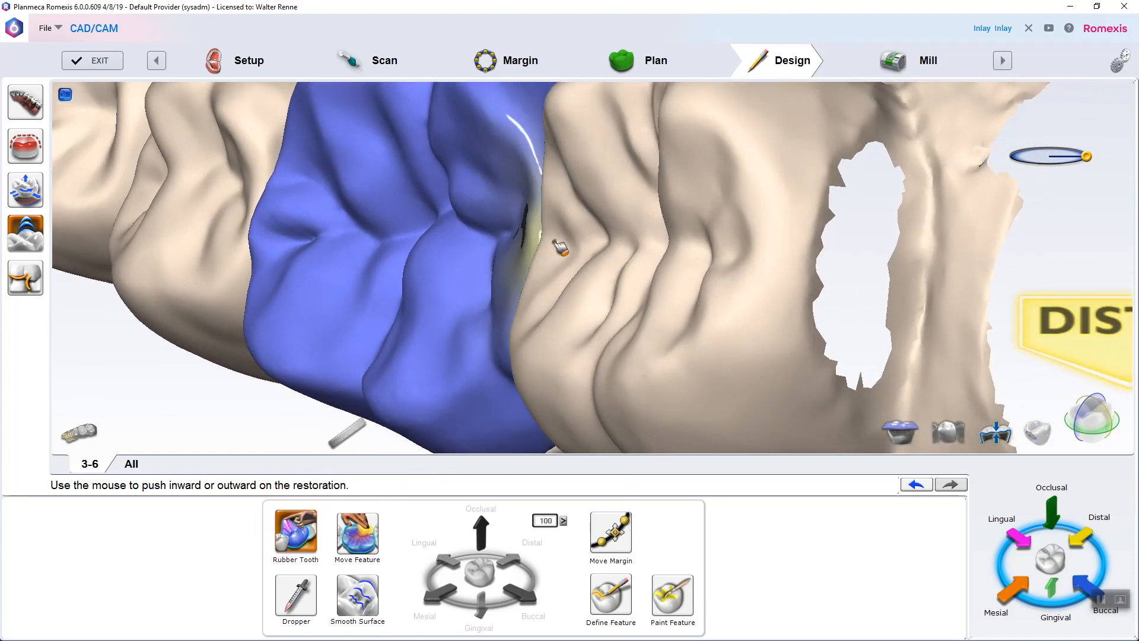
right_click_drag(558, 247, 839, 280)
right_click_drag(643, 279, 808, 298)
left_click_drag(791, 253, 785, 253)
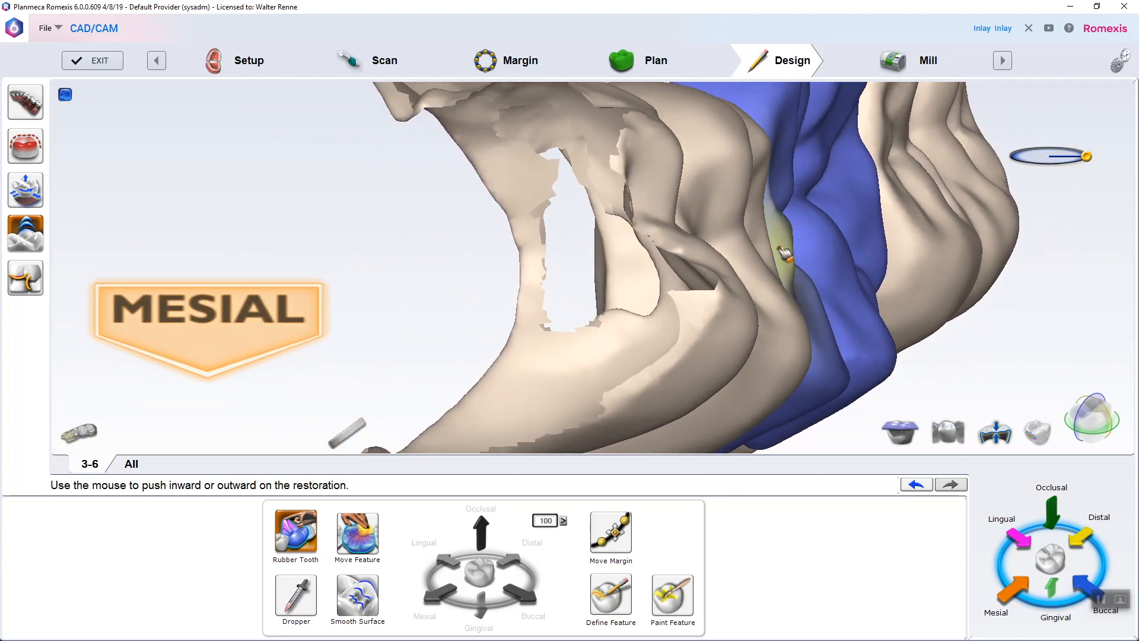
right_click_drag(773, 255, 857, 99)
scroll(857, 100, "down", 3)
right_click_drag(796, 162, 870, 301)
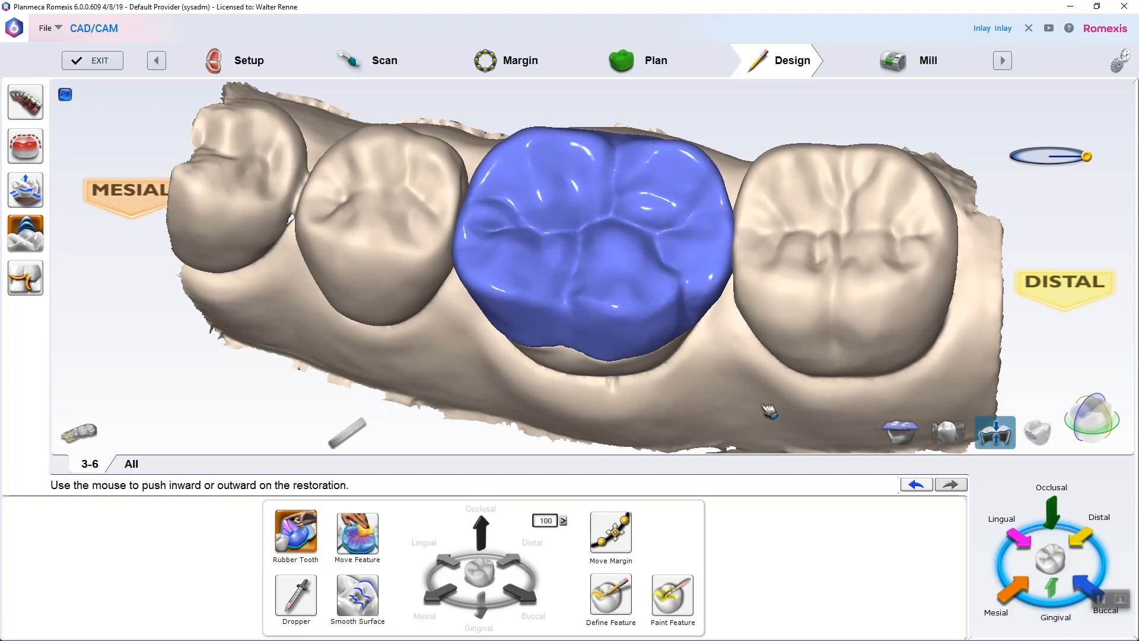
Display the material thickness map and build up the thin central areas of the occlusal surface with Rubber Tooth
left_click(995, 432)
right_click_drag(617, 243, 635, 367)
scroll(638, 295, "up", 4)
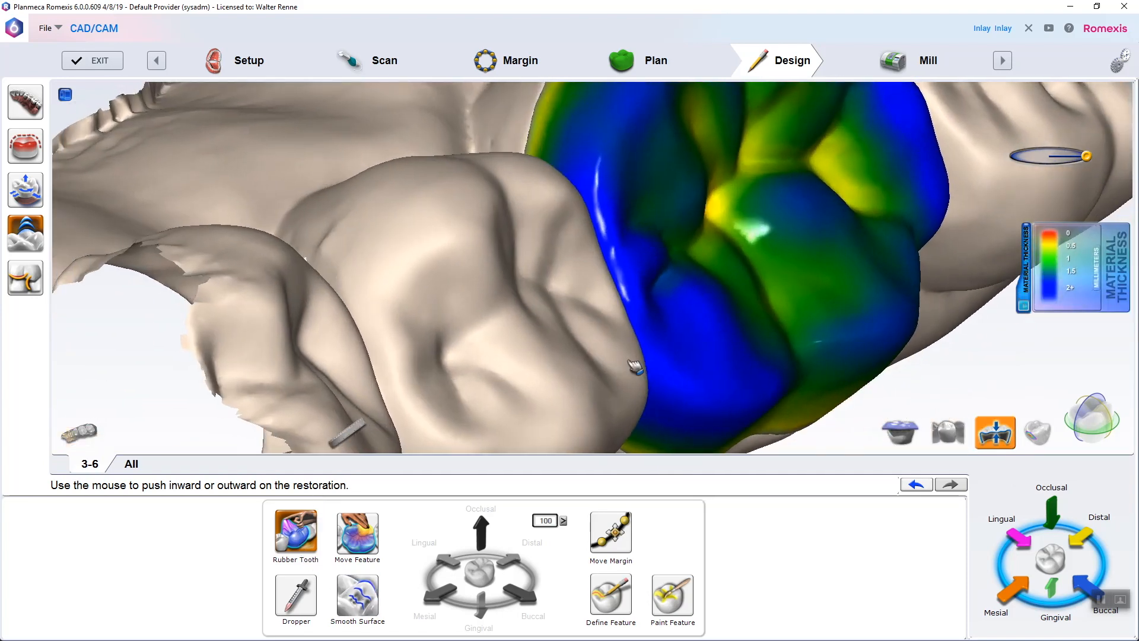
left_click_drag(720, 232, 718, 214)
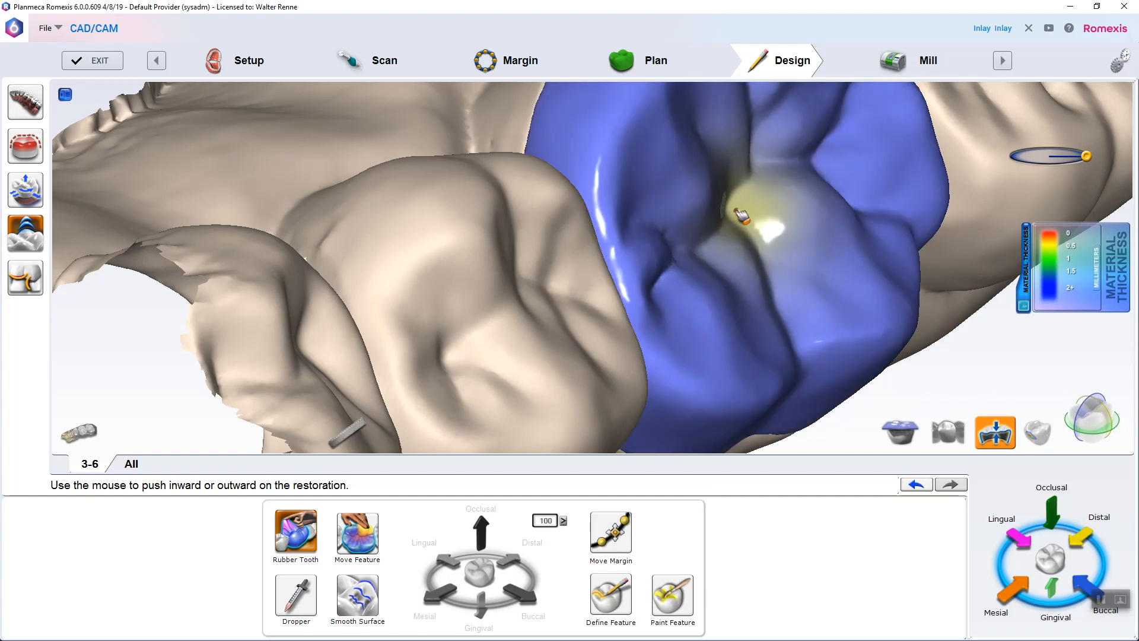
scroll(803, 269, "down", 4)
right_click_drag(724, 247, 564, 186)
left_click_drag(564, 186, 557, 189)
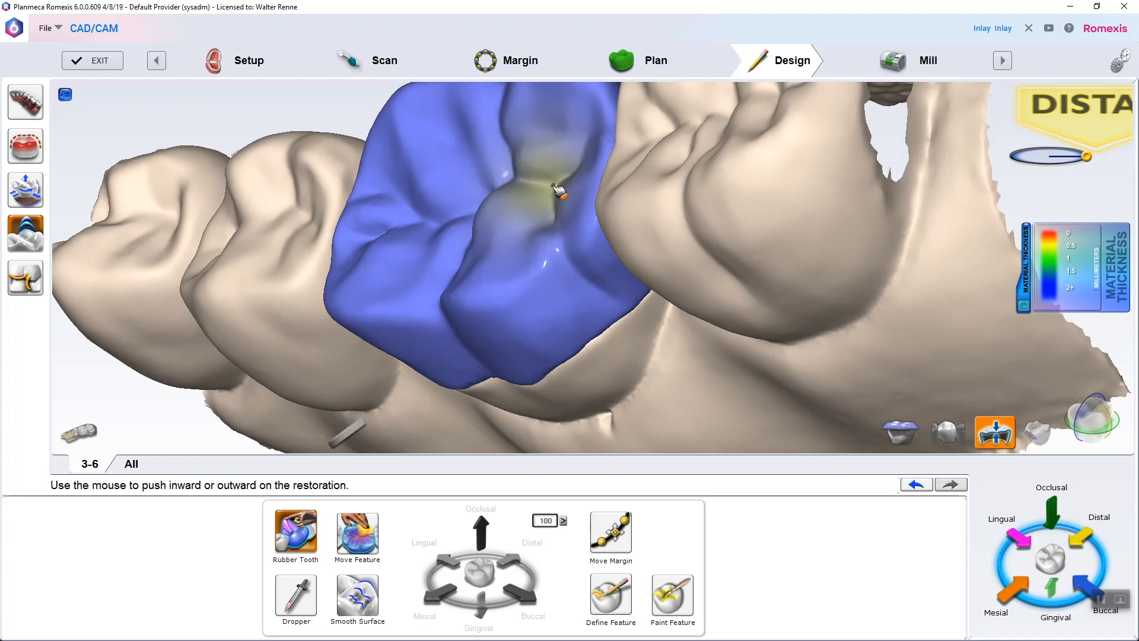
scroll(592, 184, "down", 4)
right_click_drag(559, 261, 737, 77)
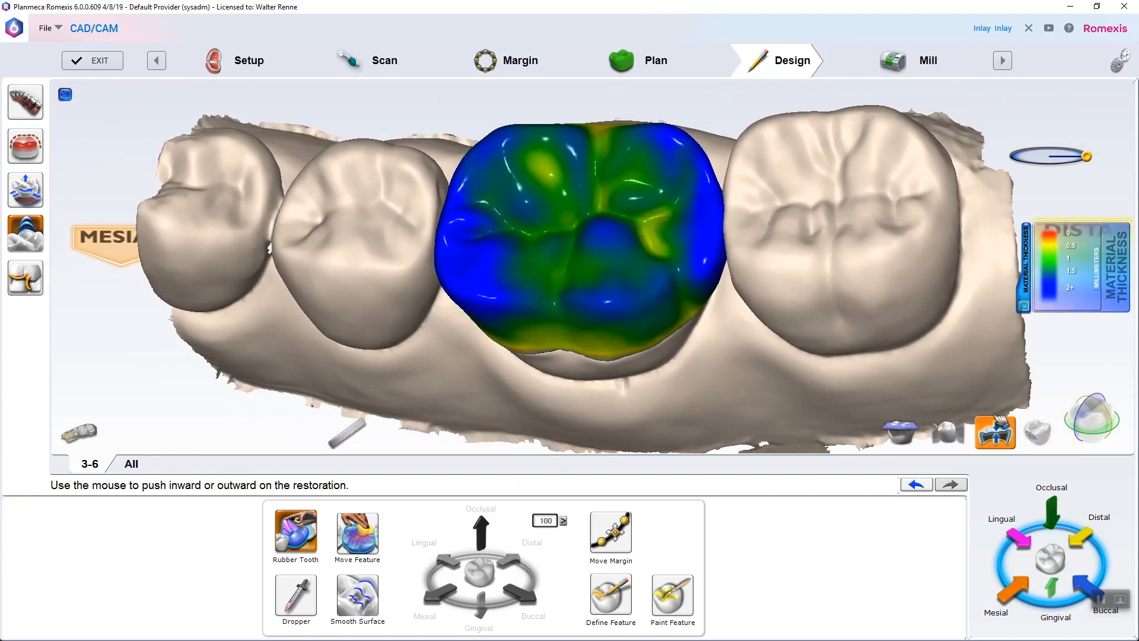
Replace the thickness map with the opposing model and the contacts map to check the crown's occlusal contacts
left_click(996, 436)
left_click(917, 442)
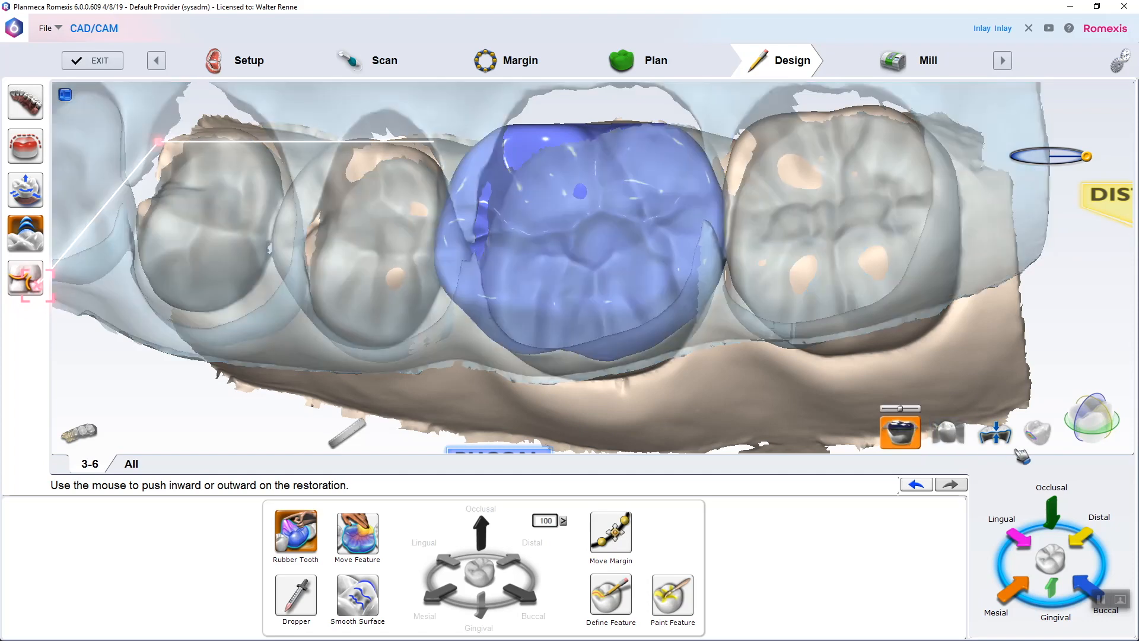
left_click(1038, 433)
scroll(759, 328, "up", 2)
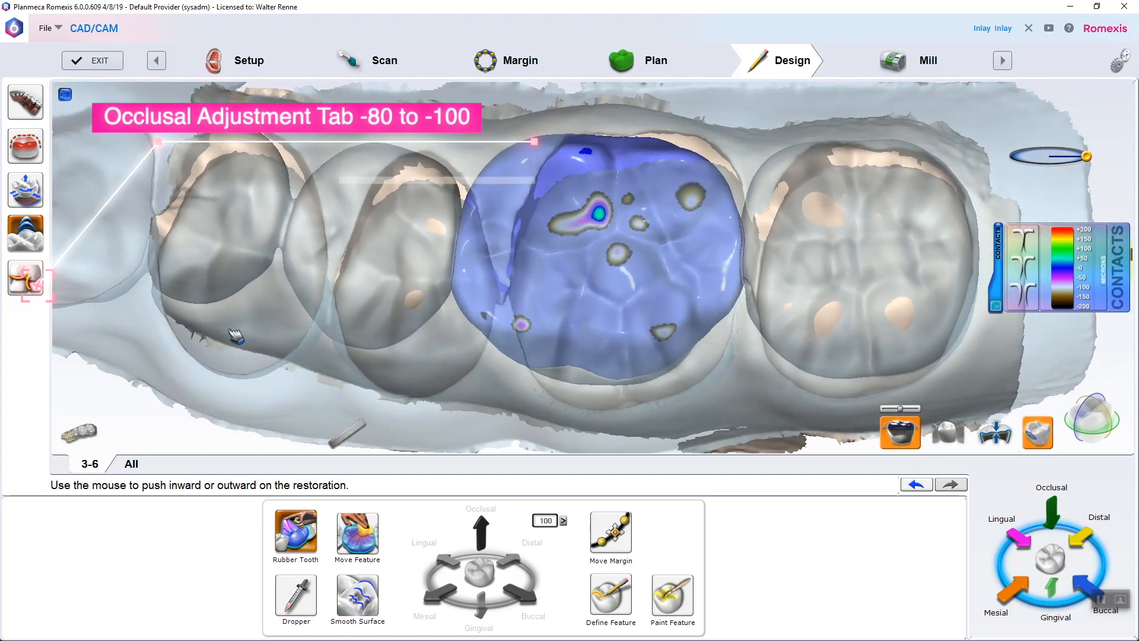
Refine the crown's bite contacts with the bite strength set to -250
left_click(27, 278)
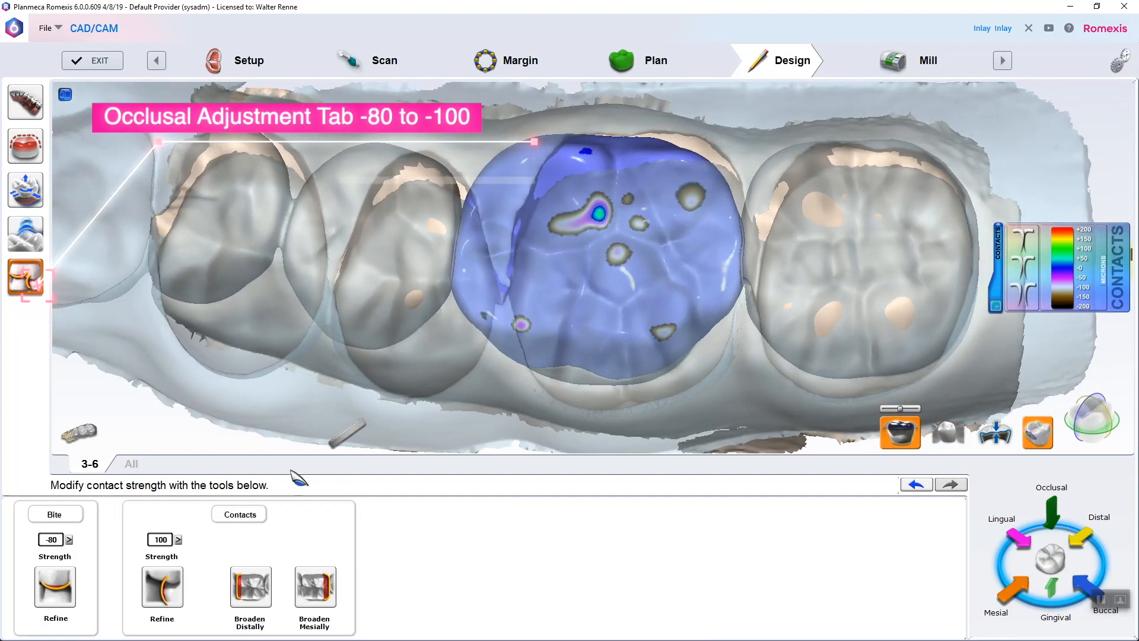
scroll(522, 308, "up", 2)
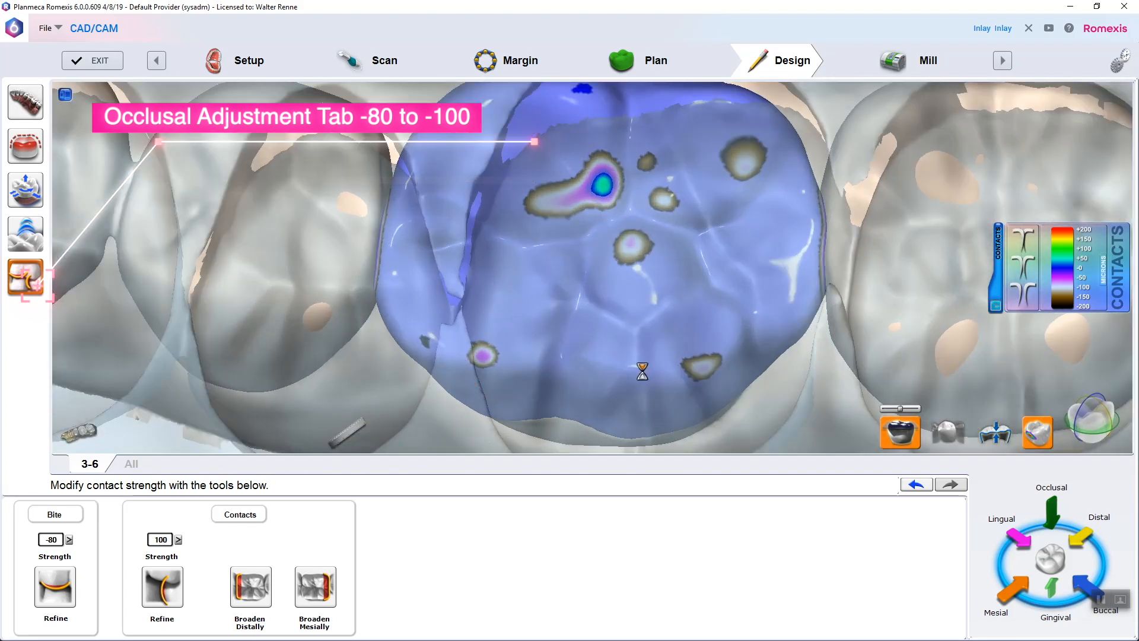
left_click(71, 540)
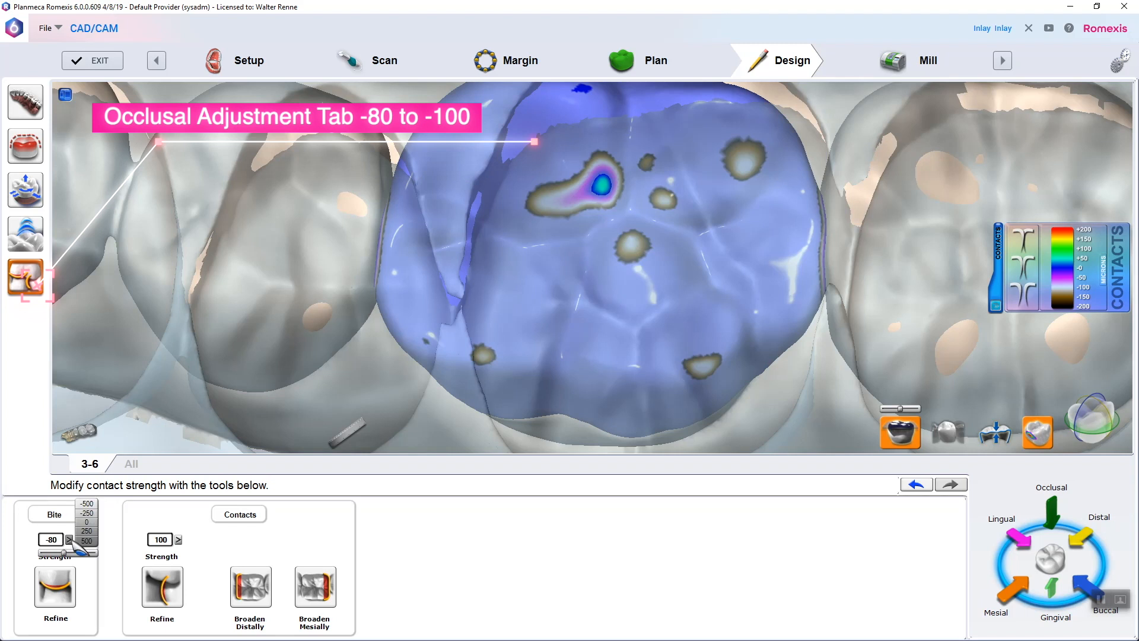
left_click(82, 511)
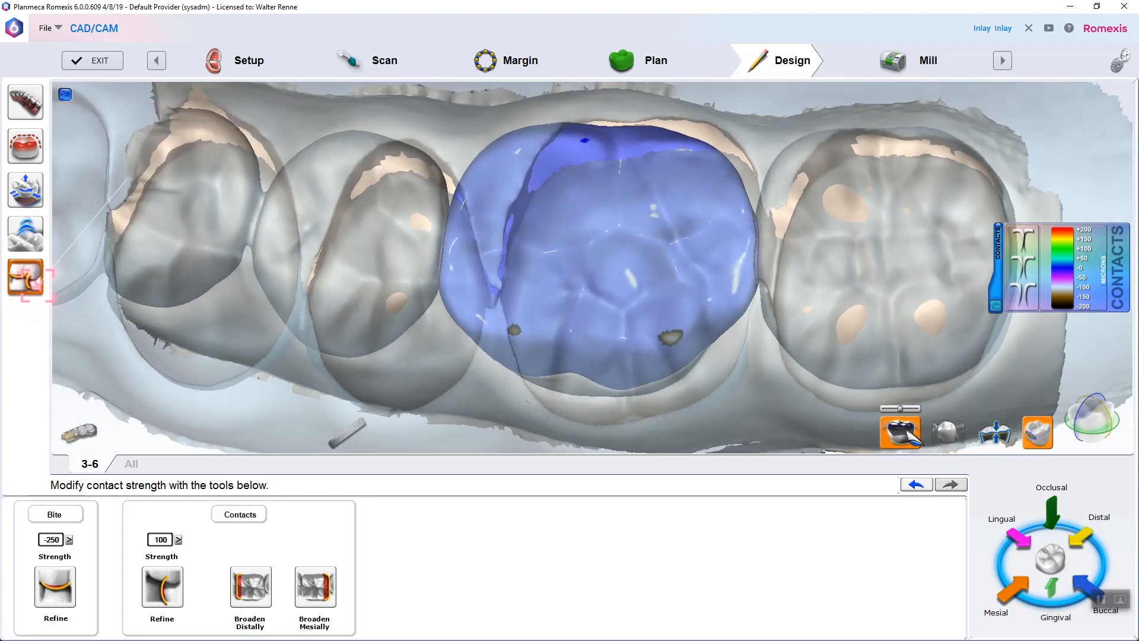
Hide the opposing model and contacts map, and examine the crown from the buccal side
left_click(903, 433)
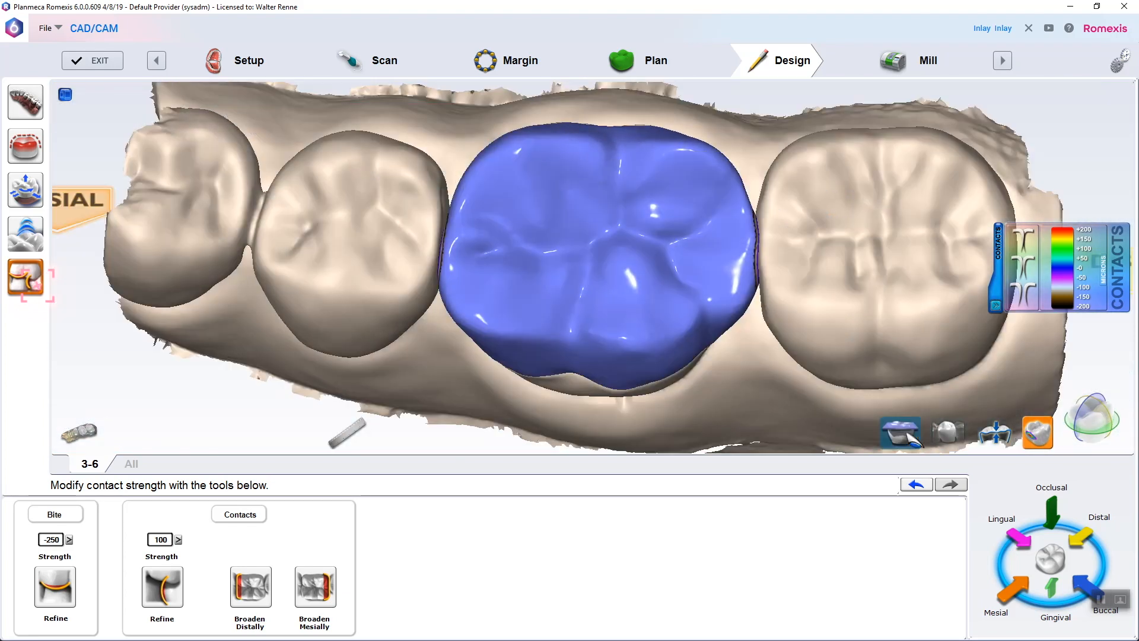
right_click_drag(684, 315, 708, 165)
left_click(995, 441)
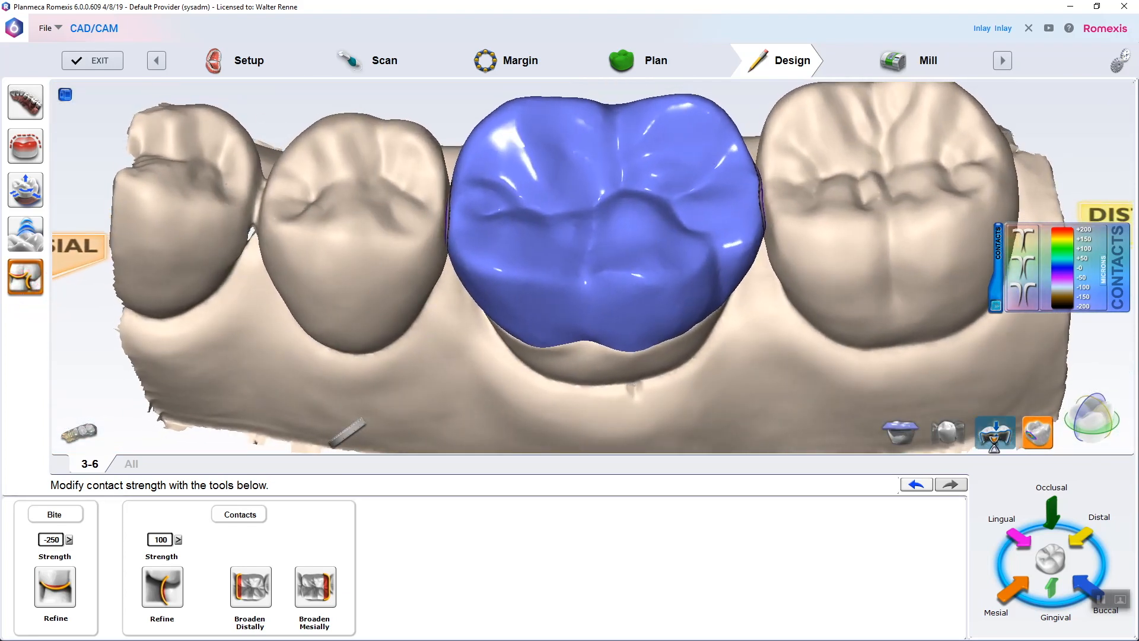
left_click(992, 440)
right_click_drag(703, 319, 798, 308)
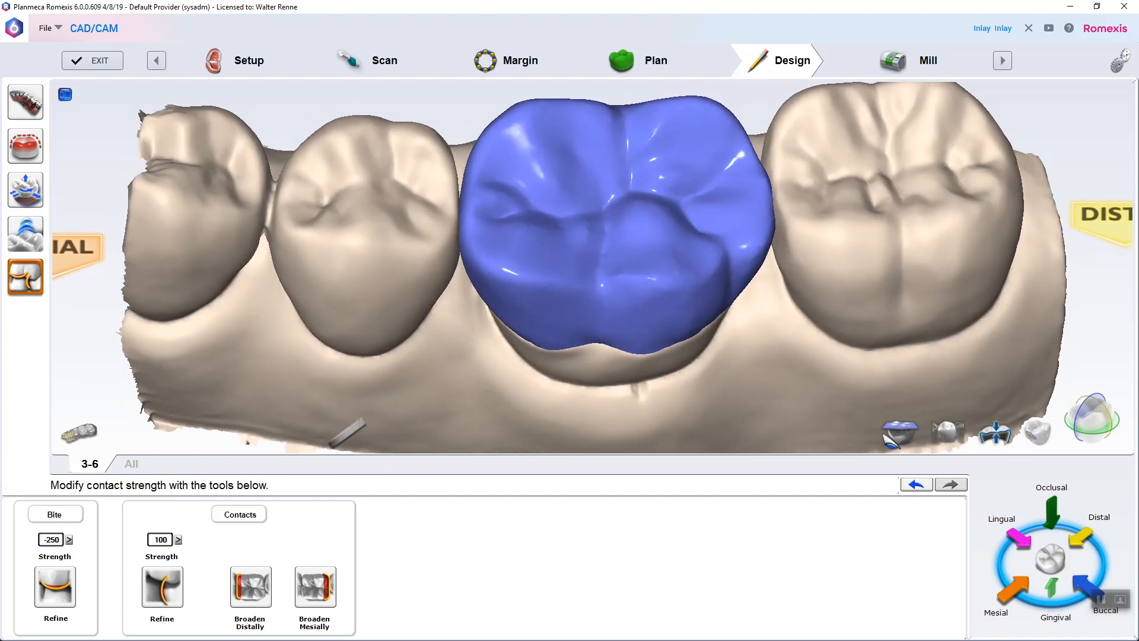
Isolate the crown with its contacts map shown and smooth the distal contact area with Smooth Surface
left_click(933, 439)
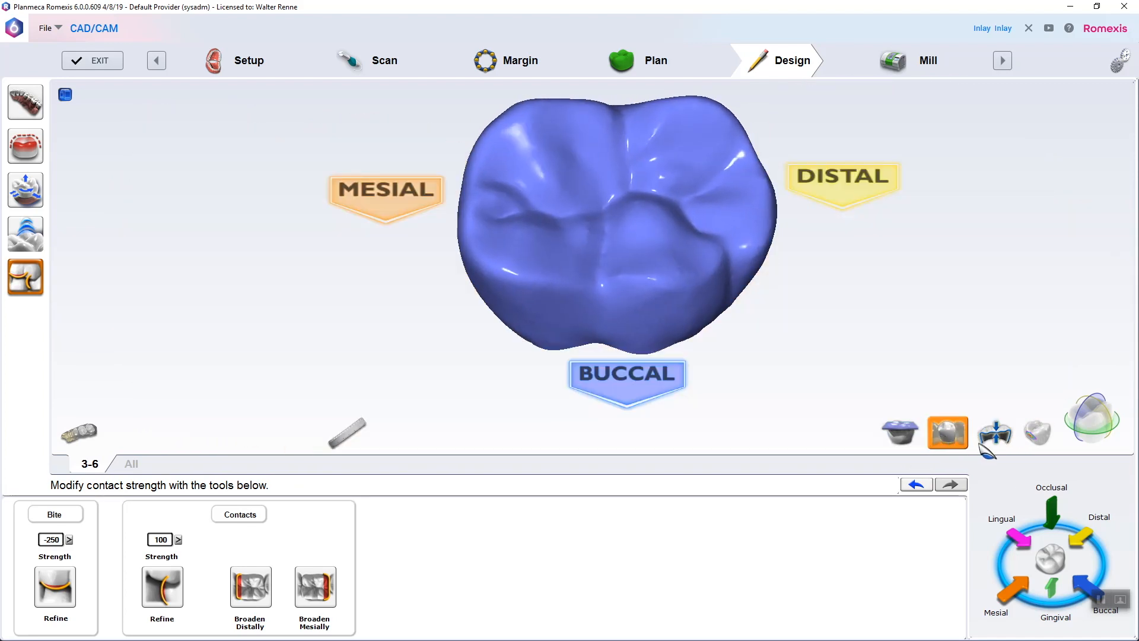
left_click(1038, 432)
right_click_drag(542, 331, 182, 291)
left_click(25, 233)
left_click(357, 593)
right_click_drag(805, 299, 613, 282)
right_click_drag(655, 216, 521, 111)
left_click_drag(1050, 143, 1061, 93)
right_click_drag(651, 349, 616, 157)
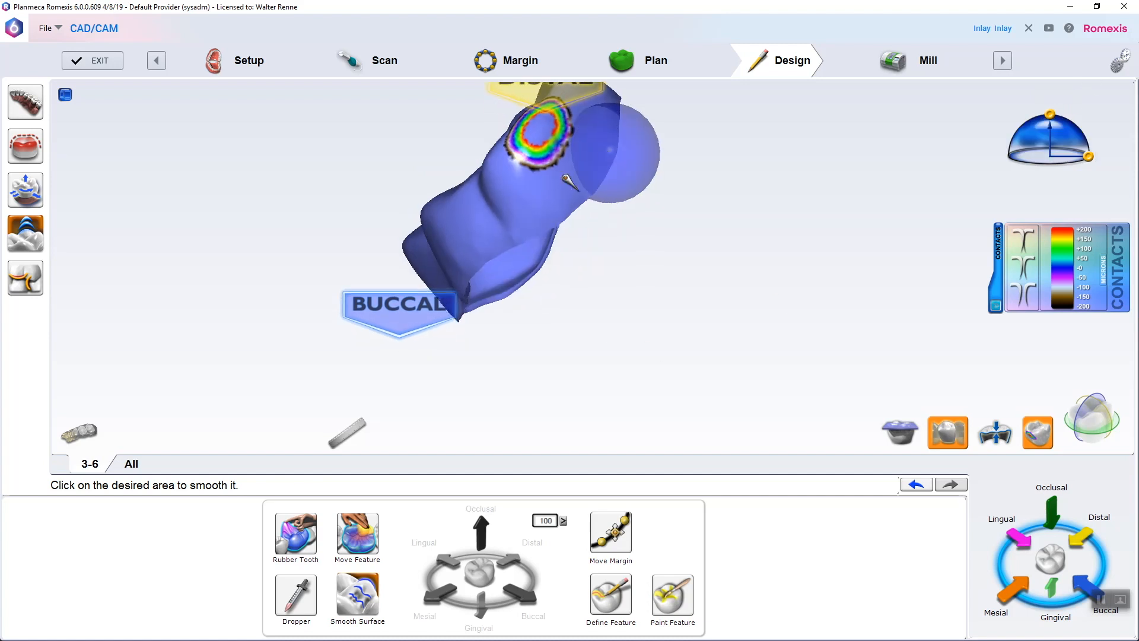
left_click(543, 137)
left_click(543, 138)
left_click(543, 137)
Add thickness to the isolated crown with the Dropper, including along its lingual side
mouse_move(546, 167)
right_mouse_down()
mouse_move(600, 277)
mouse_move(813, 347)
right_mouse_up()
left_click(304, 598)
right_click_drag(537, 366, 543, 291)
mouse_move(475, 237)
left_mouse_down()
mouse_move(633, 294)
mouse_move(748, 258)
left_mouse_up()
mouse_move(813, 185)
right_mouse_down()
mouse_move(442, 236)
mouse_move(382, 399)
mouse_move(393, 397)
right_mouse_up()
left_click_drag(536, 373, 516, 101)
mouse_move(517, 101)
right_mouse_down()
mouse_move(607, 381)
mouse_move(576, 270)
right_mouse_up()
left_click_drag(521, 152, 580, 318)
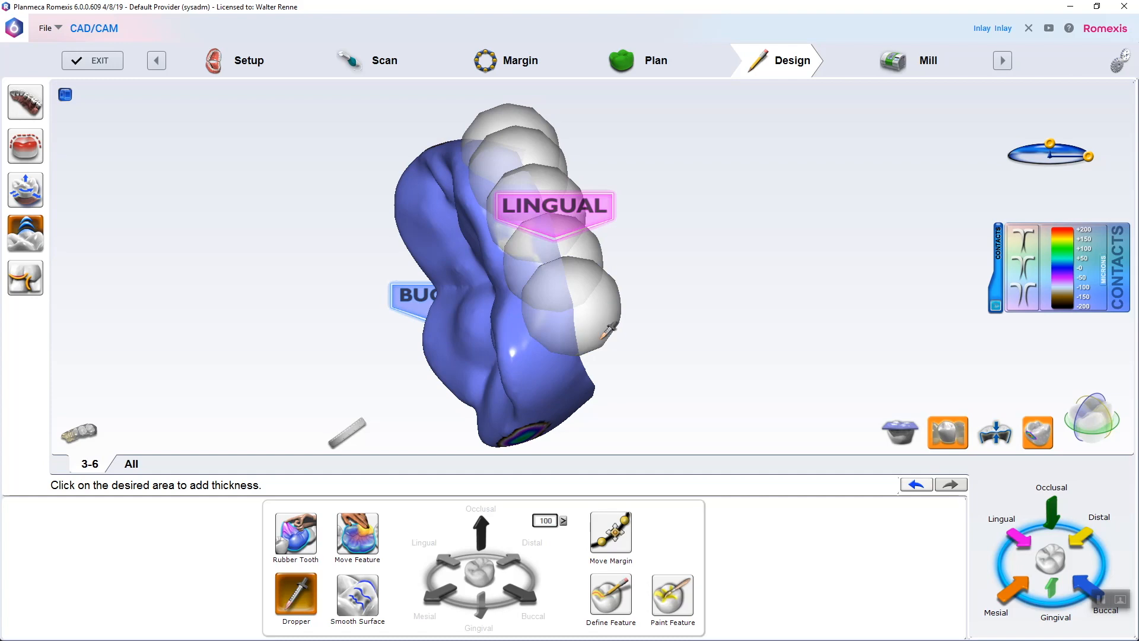
Show the crown in the full lower model again and check its shape from the buccal and occlusal sides
left_click(947, 433)
scroll(681, 380, "down", 5)
right_click_drag(681, 380, 882, 207)
right_click_drag(718, 314, 854, 204)
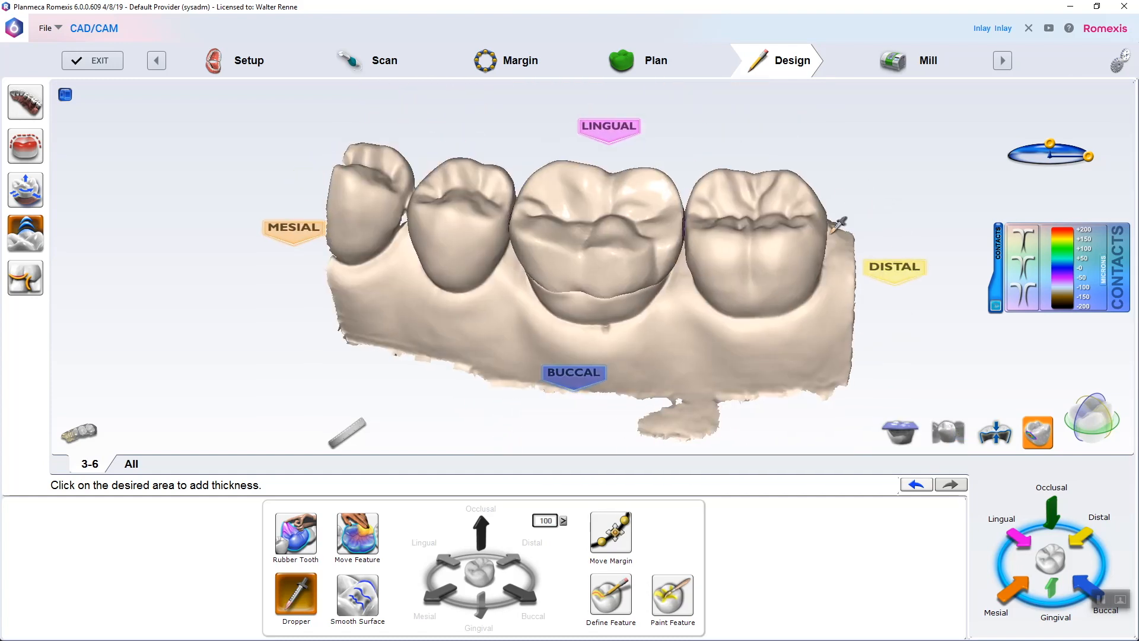
right_click_drag(492, 359, 661, 432)
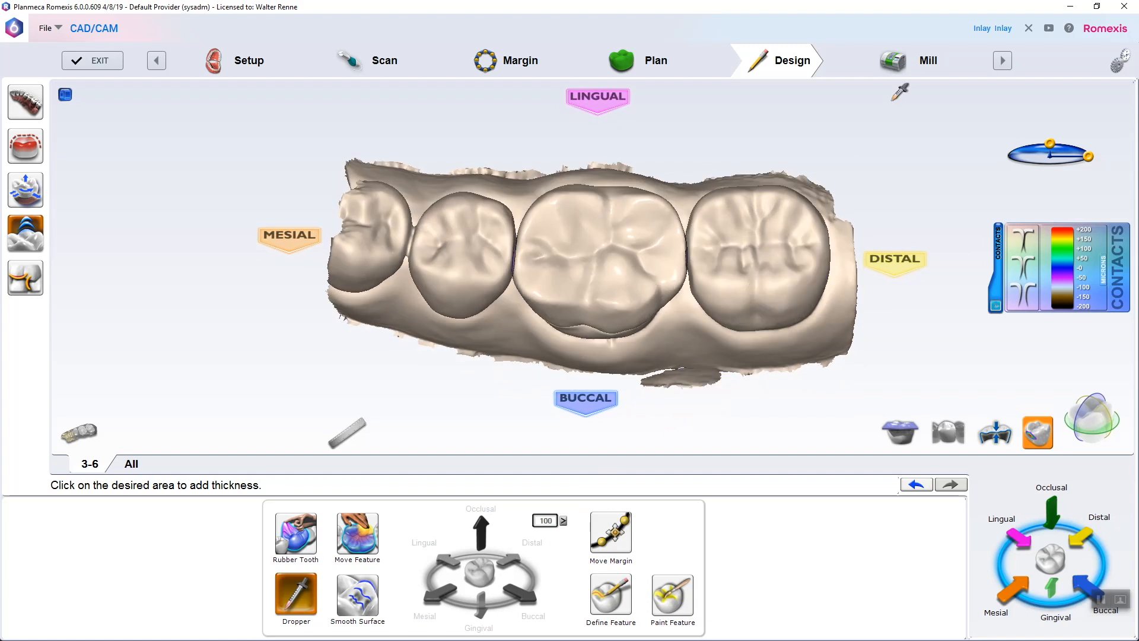
Run the milling simulation for the crown in the C14 - Vertical block and slice the model with a cross-section
left_click(900, 58)
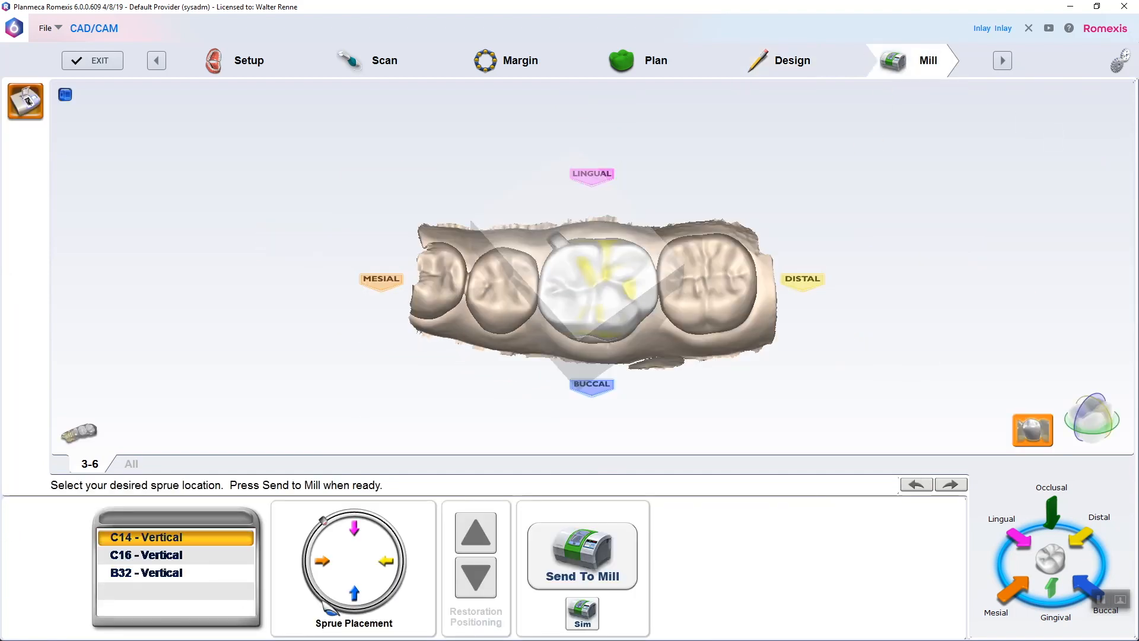
left_click(587, 605)
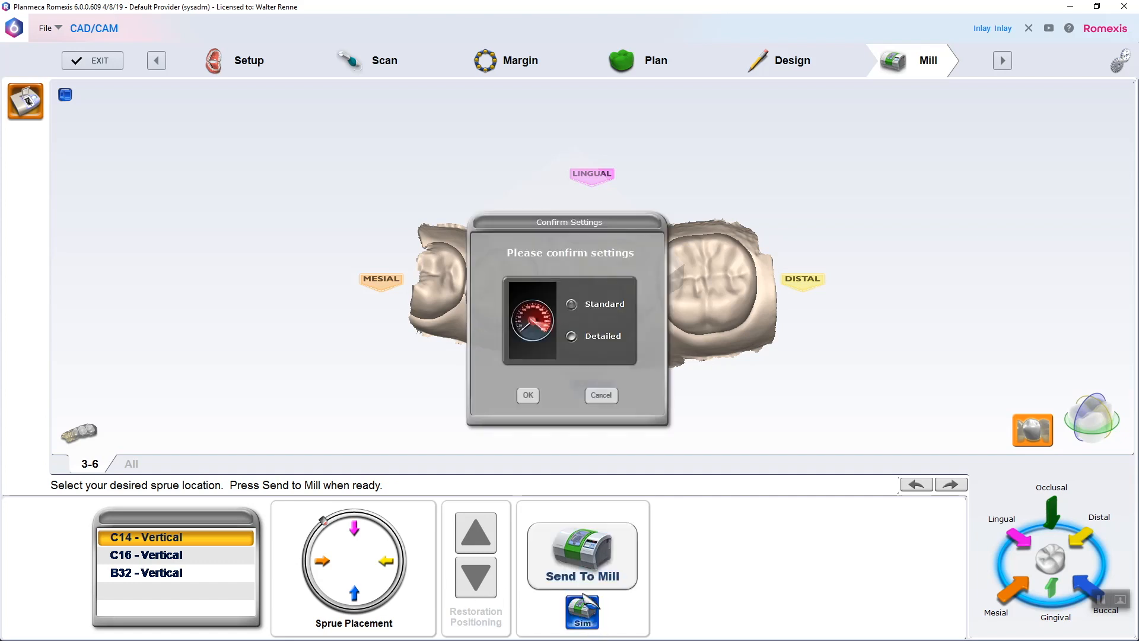
left_click(527, 395)
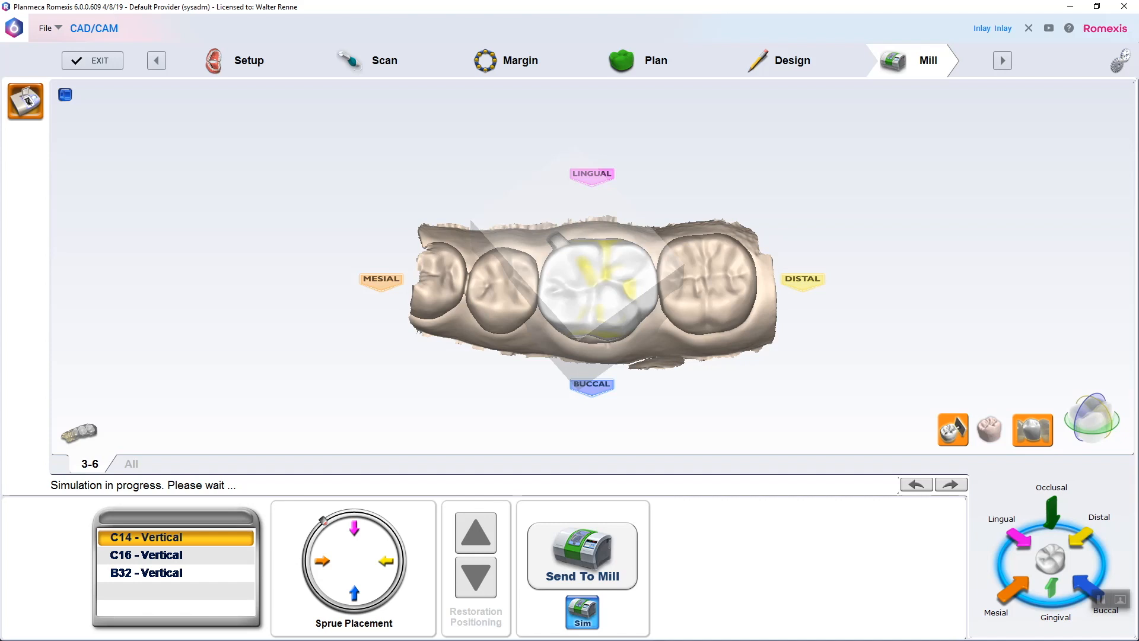
left_click(1095, 409)
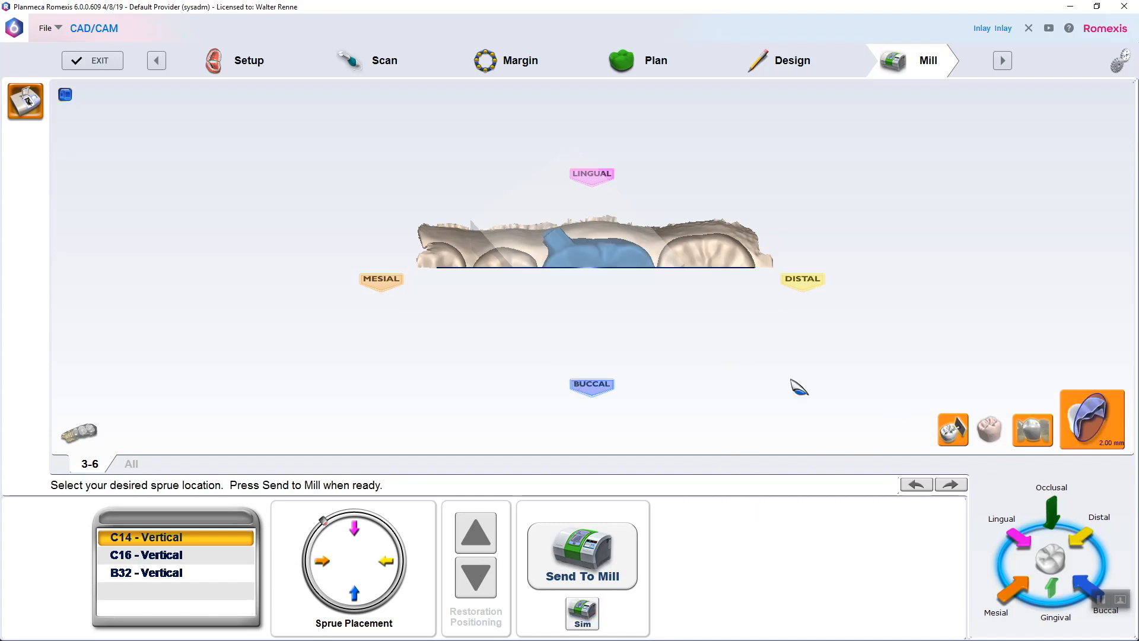
Examine the crown's mesiodistal cross-section from the buccal side, checking its thickness and fit over the preparation
middle_click_drag(750, 320, 735, 290)
middle_click_drag(663, 249, 702, 316)
scroll(702, 317, "up", 10)
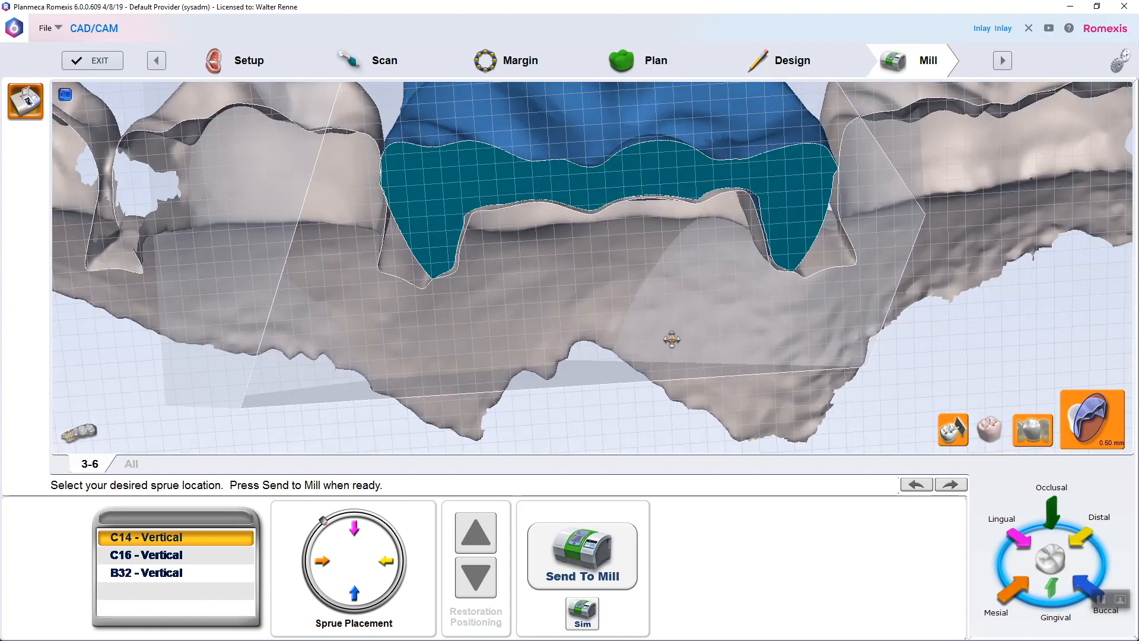
middle_click_drag(651, 177, 756, 142)
scroll(682, 226, "down", 8)
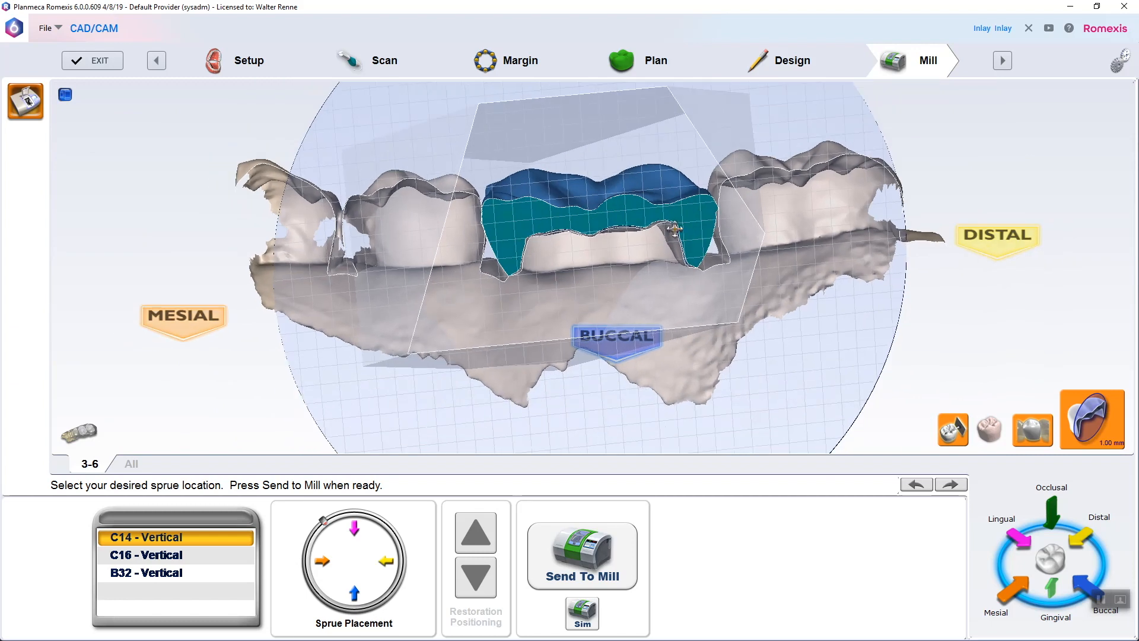
middle_click_drag(675, 229, 679, 400)
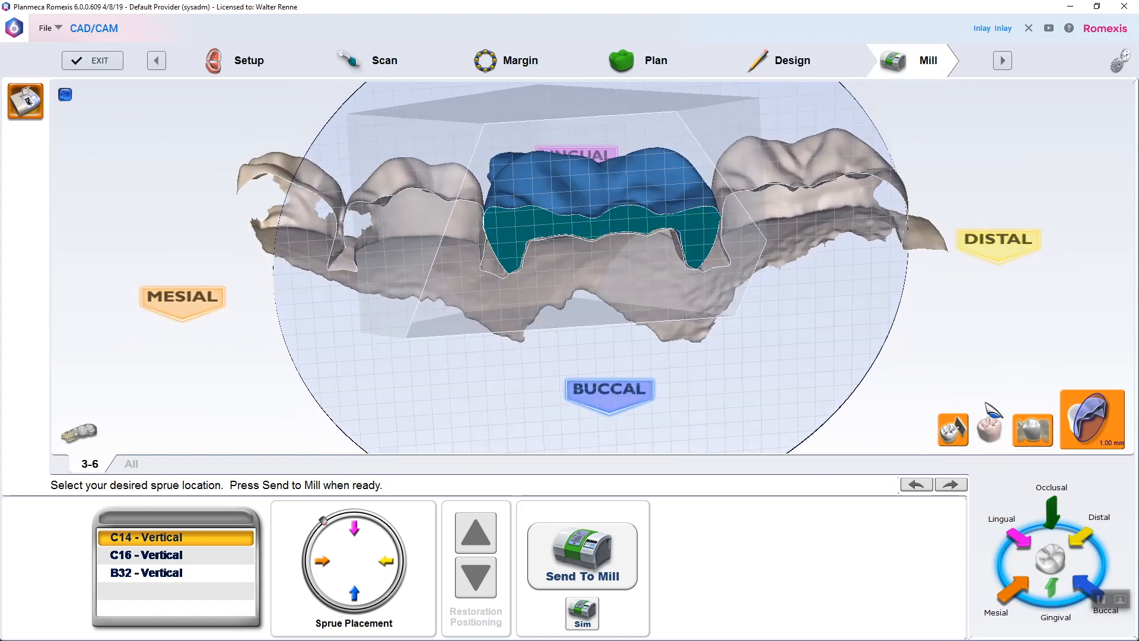
Switch the cross-section so that it slices the crown in the buccolingual direction
left_click(1117, 423)
left_click(1117, 422)
left_click(1116, 421)
left_click(1113, 423)
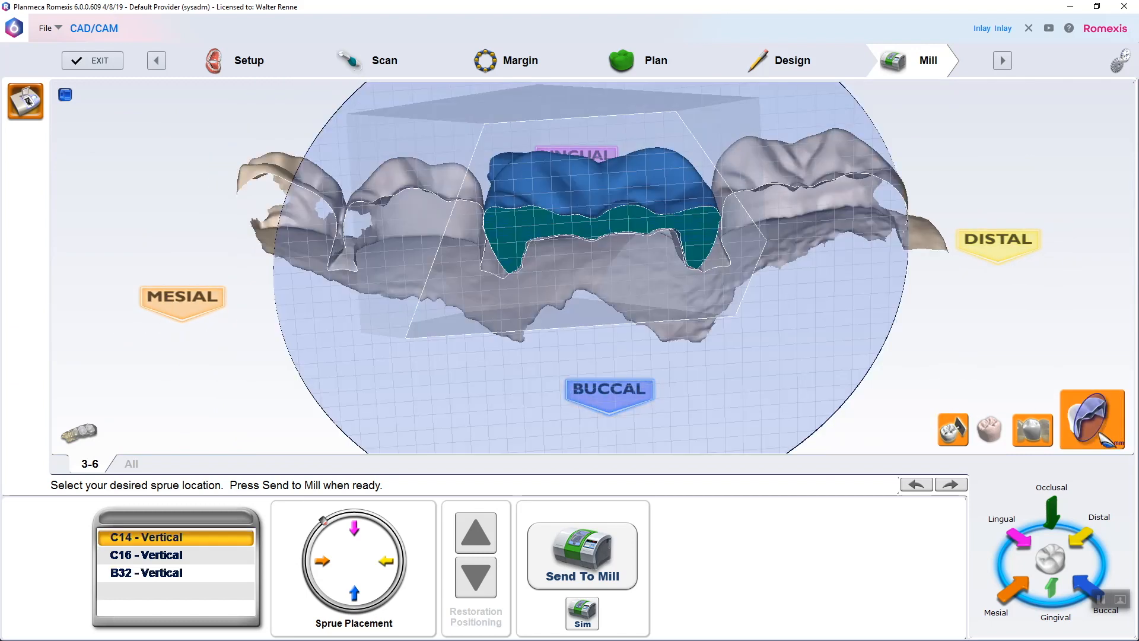
left_click(1102, 432)
Examine the buccolingual section from the mesial for overmilling inside the crown above the preparation's lingual cusp
middle_click_drag(562, 349, 865, 316)
scroll(692, 330, "up", 10)
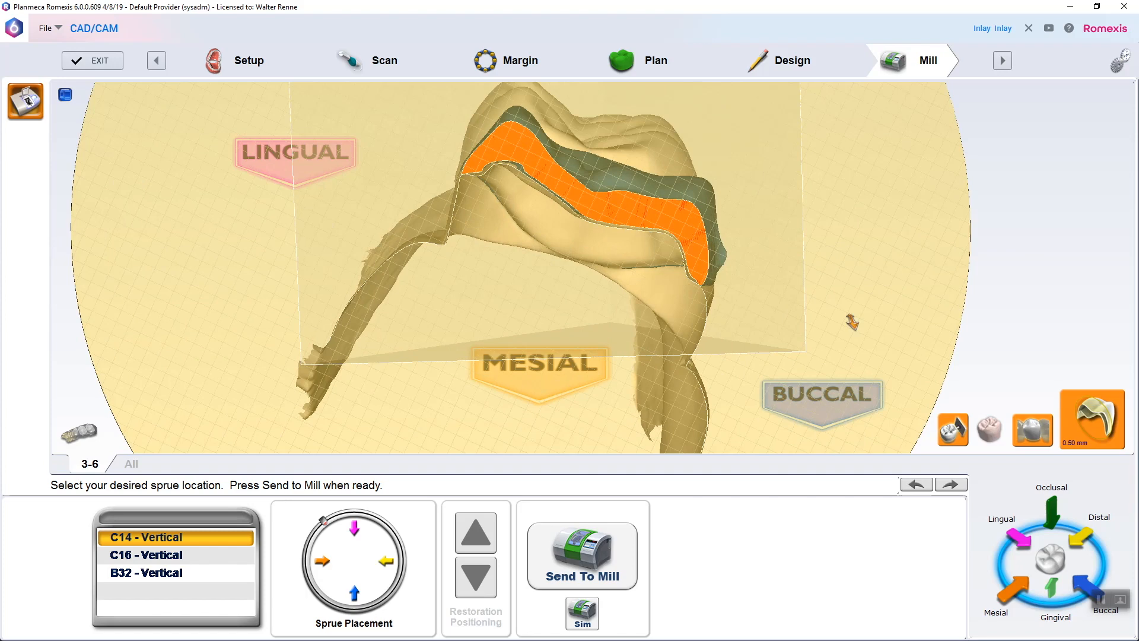
scroll(712, 372, "up", 8)
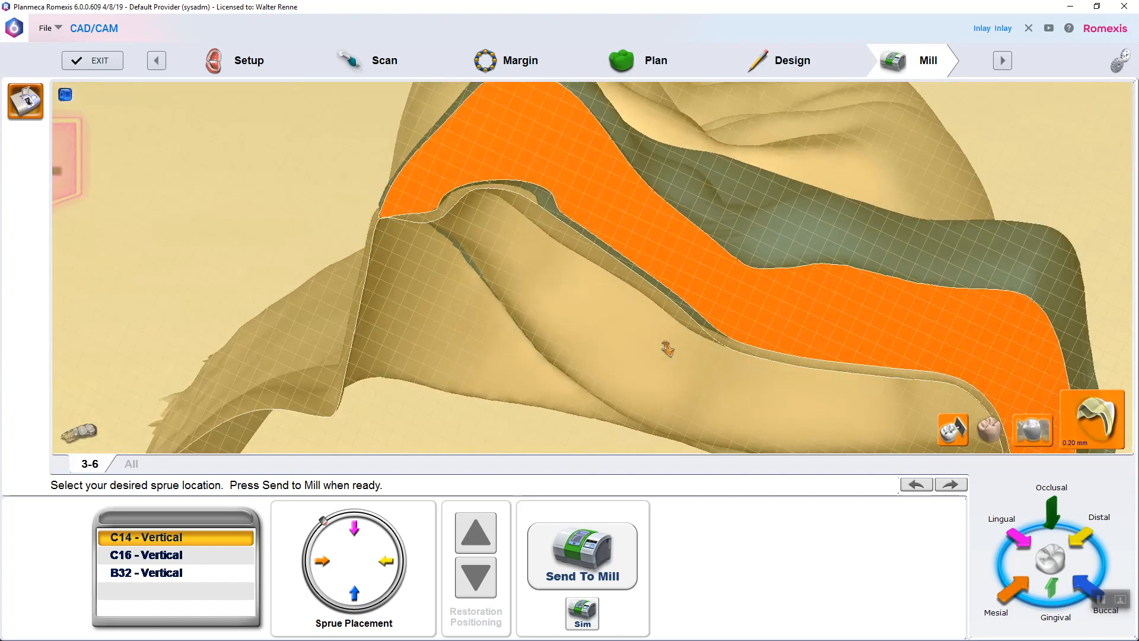
middle_click_drag(608, 288, 616, 280)
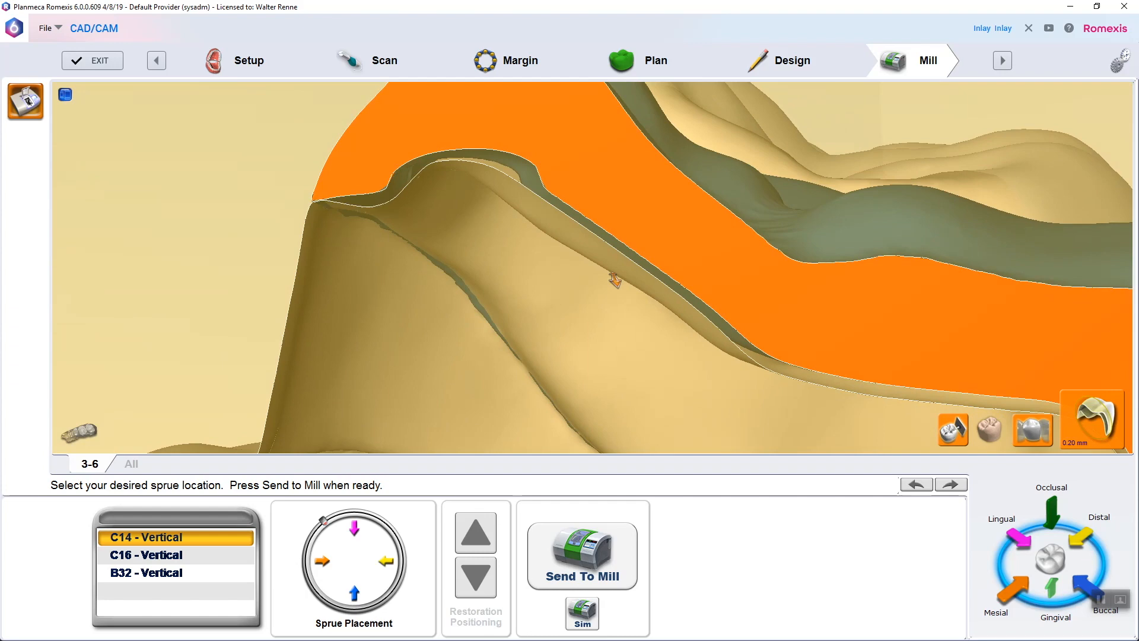
middle_click_drag(615, 280, 574, 255)
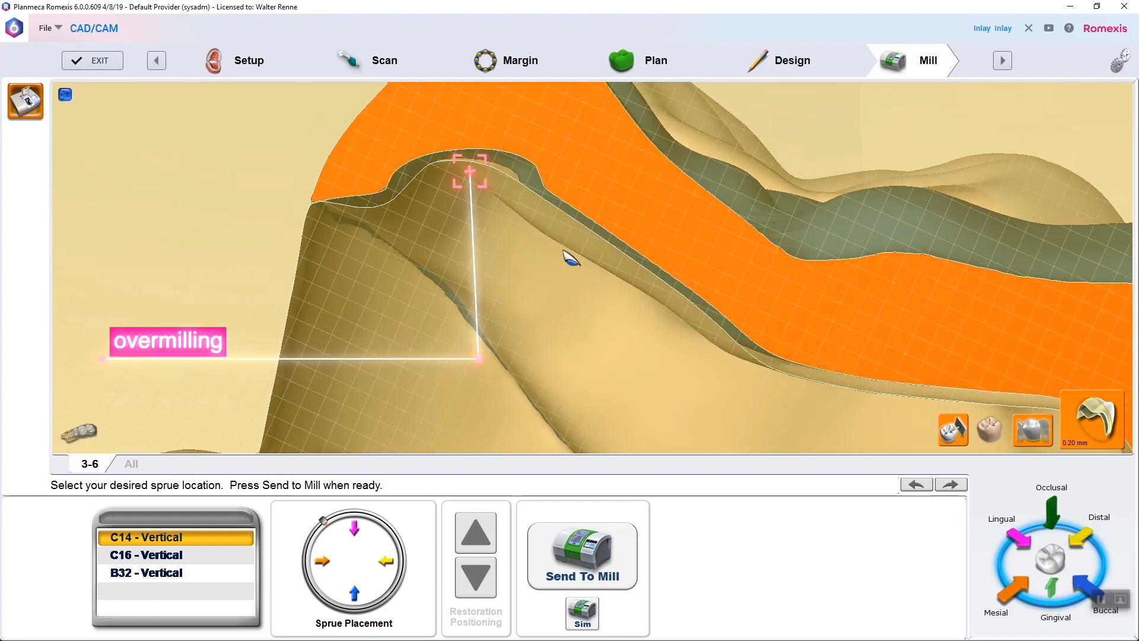
scroll(423, 165, "down", 6)
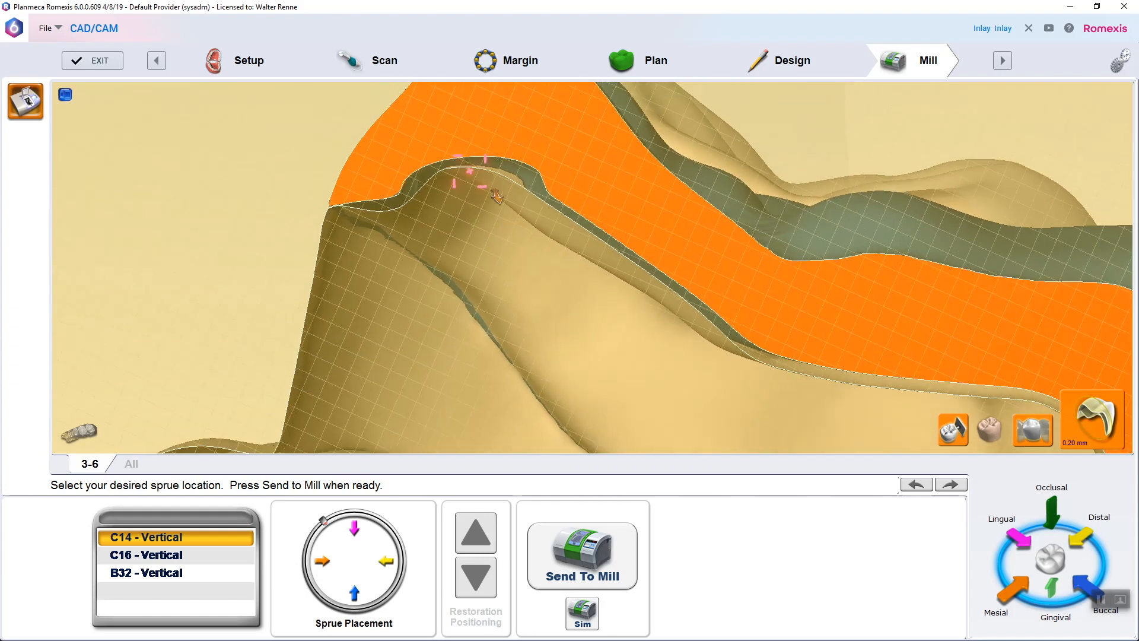
Rerun the milling simulation for the crown in the C14 - Vertical block with the Detailed setting
middle_click_drag(595, 281, 614, 359)
scroll(643, 289, "down", 5)
middle_click_drag(656, 234, 596, 379)
left_click(597, 607)
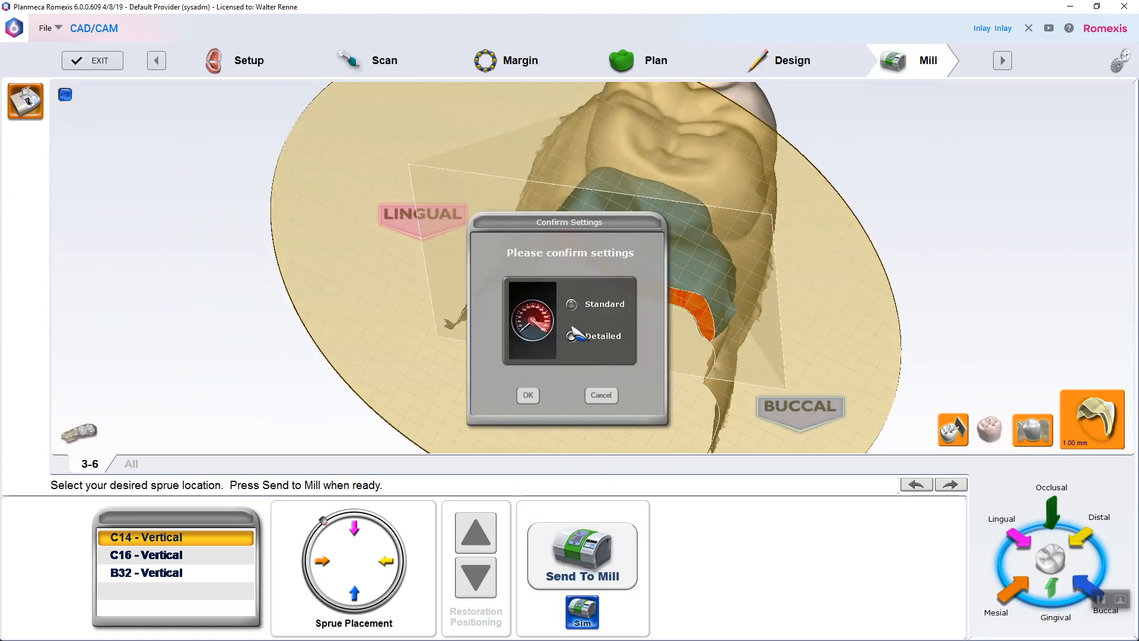
left_click(527, 396)
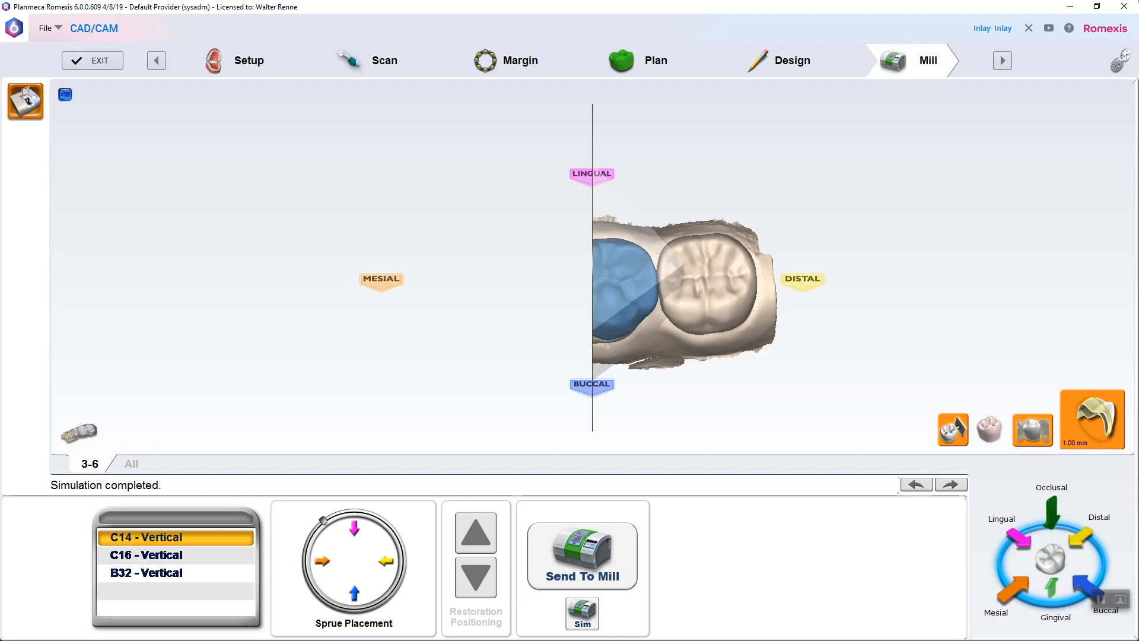
Examine the newly simulated crown's buccolingual section from the mesial, comparing its internal fit over the lingual cusp
right_click_drag(522, 297, 923, 231)
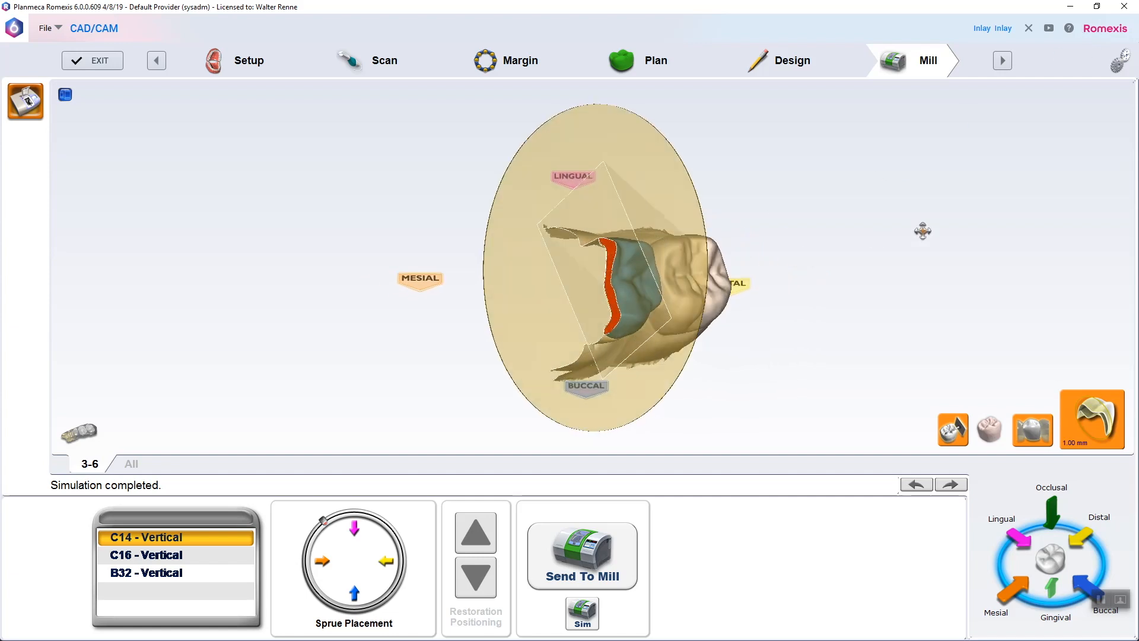
scroll(786, 299, "up", 3)
scroll(727, 350, "up", 6)
right_click_drag(755, 363, 755, 323)
scroll(743, 315, "up", 8)
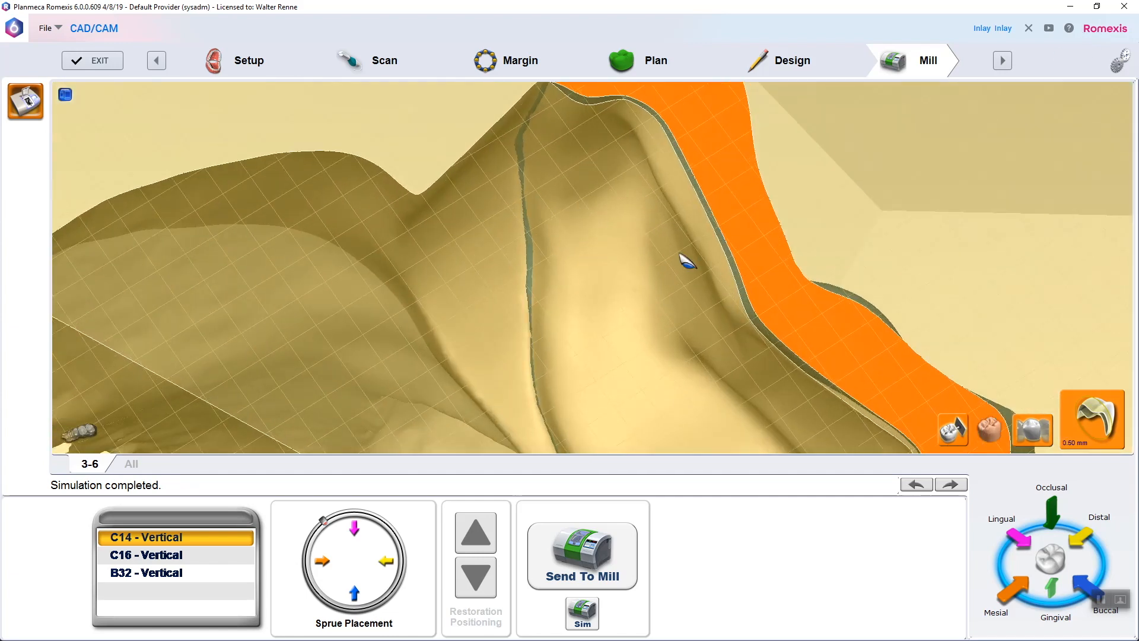
right_click_drag(612, 303, 620, 292)
middle_click_drag(621, 292, 607, 324)
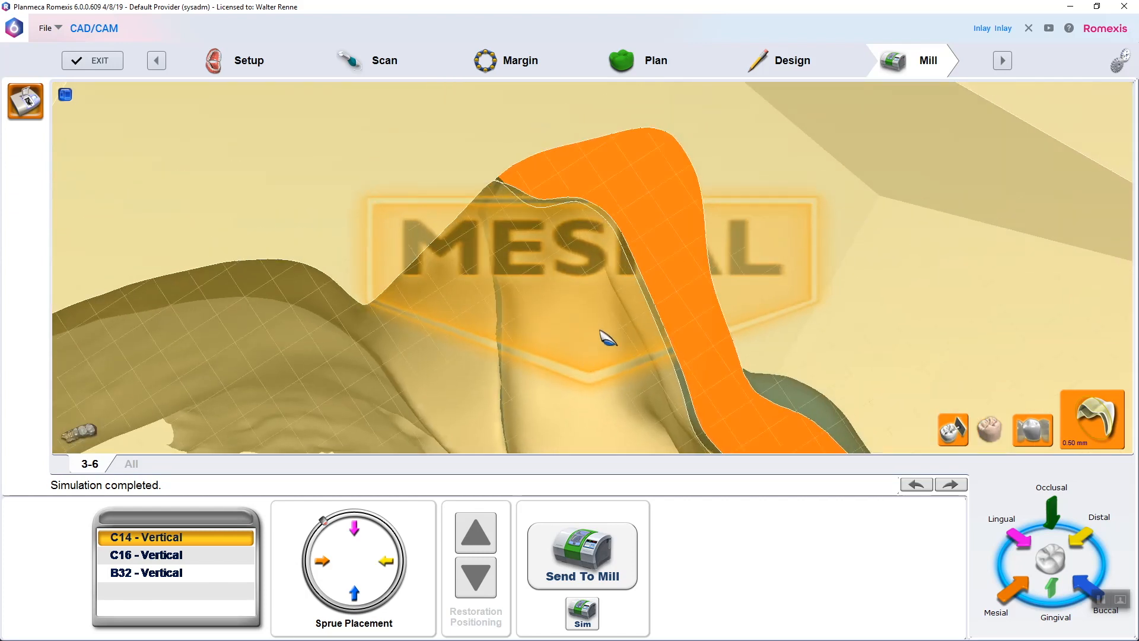
right_click_drag(605, 333, 868, 122)
right_click_drag(735, 263, 710, 126)
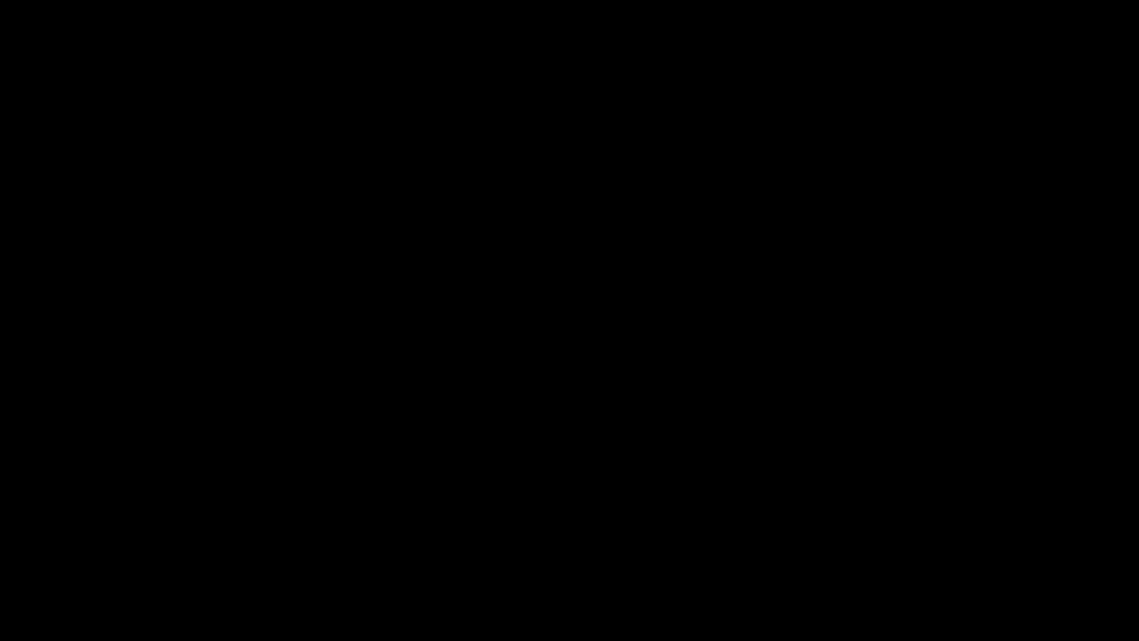